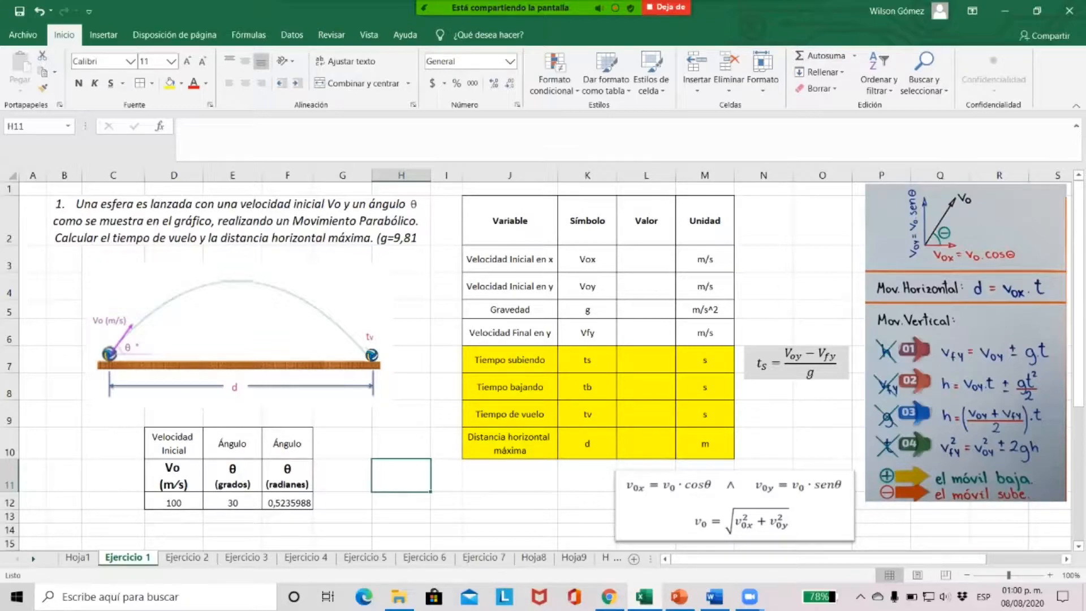
Examine the given initial velocity and launch angle in the input data table
left_click(174, 476)
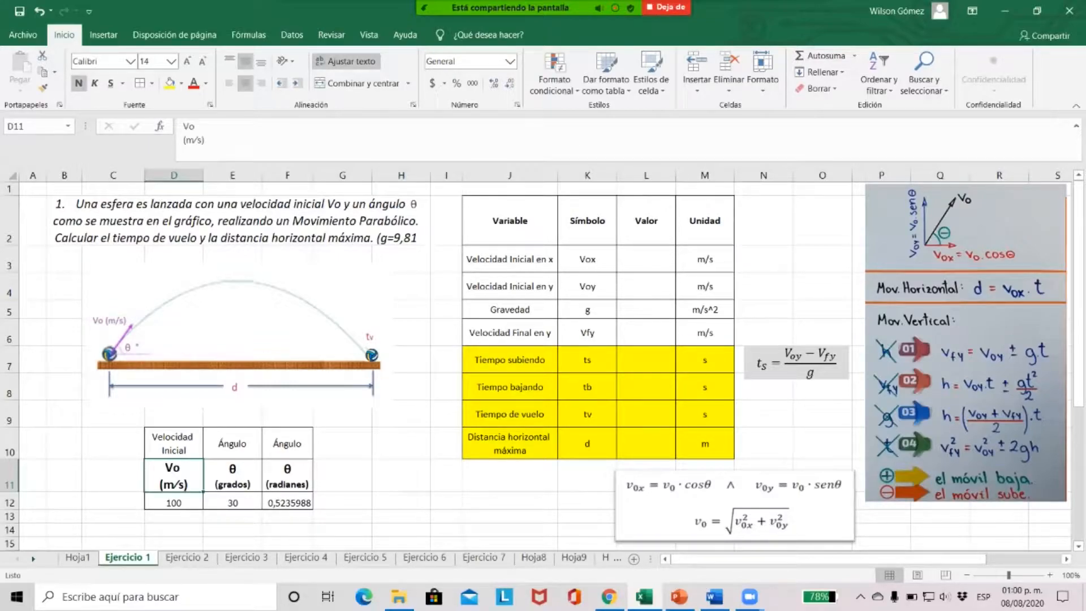
left_click(174, 502)
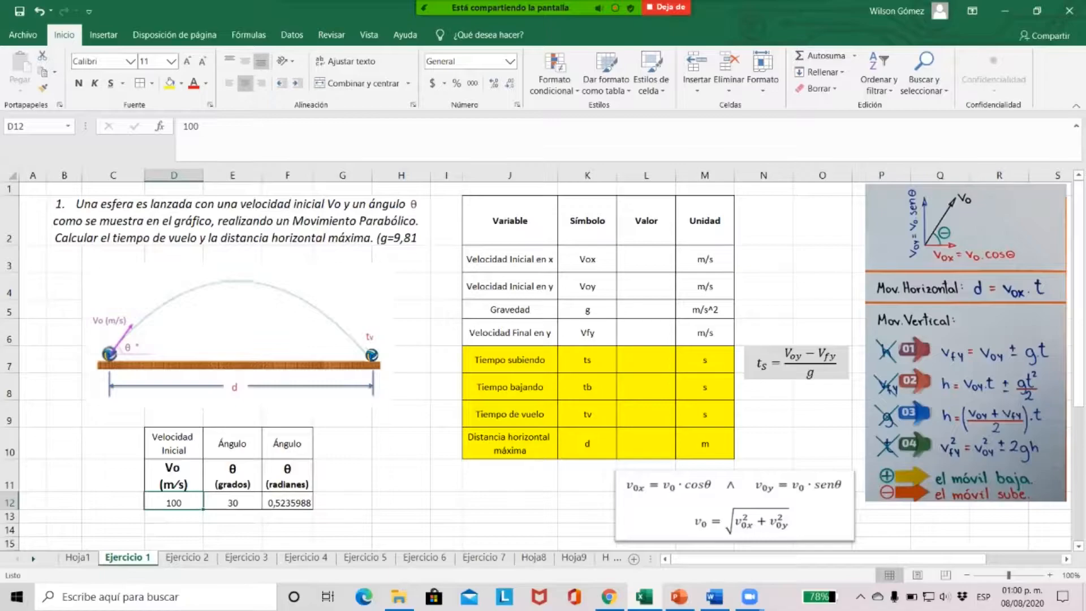
left_click(233, 476)
left_click(232, 503)
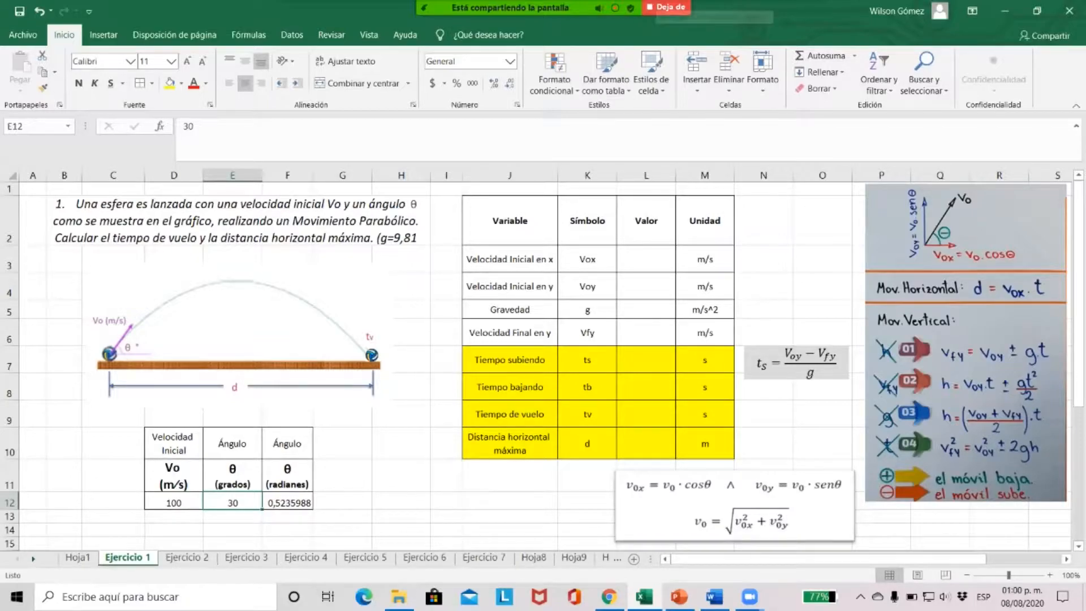
mouse_move(566, 7)
left_click(348, 16)
left_click(377, 18)
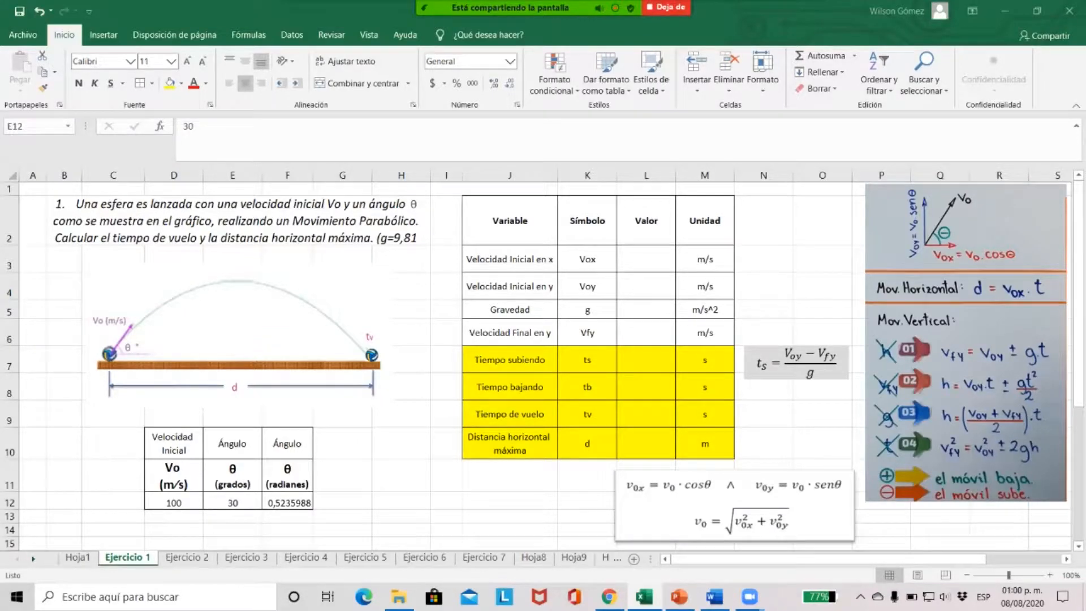
Replace the radians angle in F12 with the conversion formula =E12*PI()/180
left_click(232, 503)
left_click(287, 503)
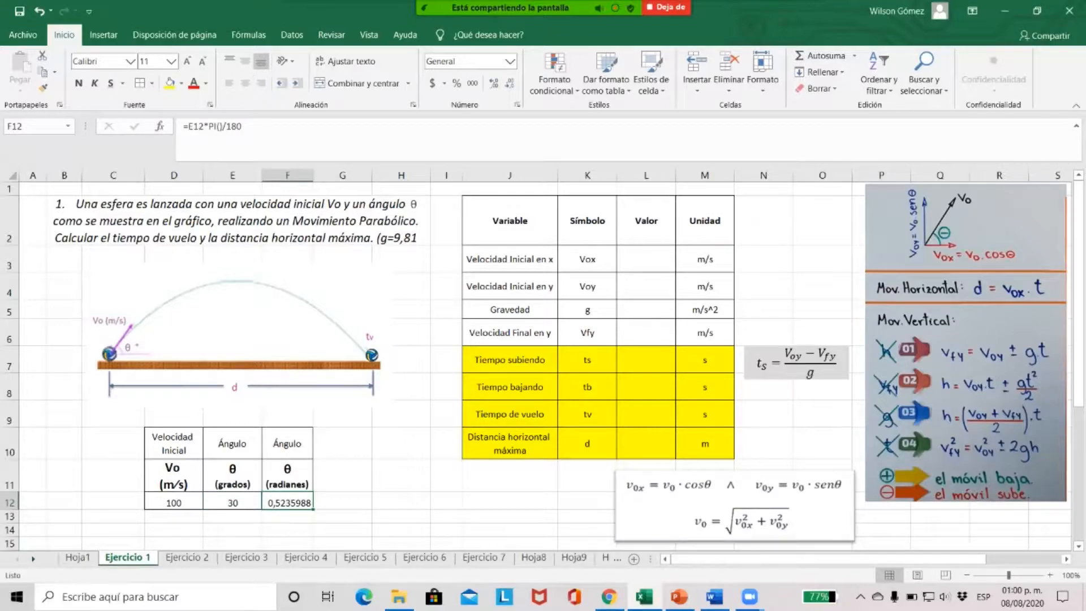
key("Delete")
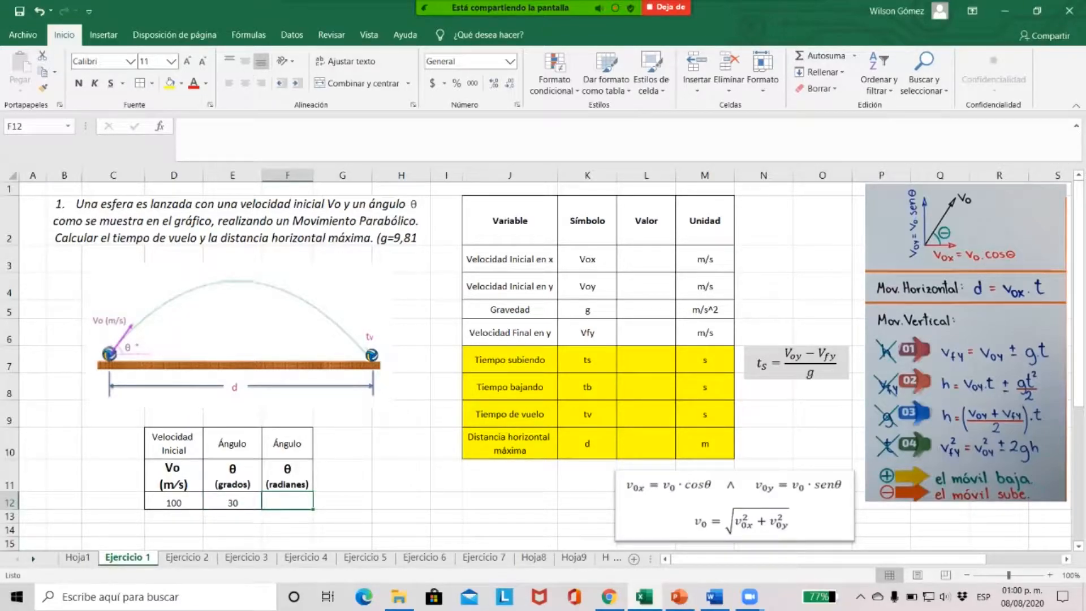
type("=")
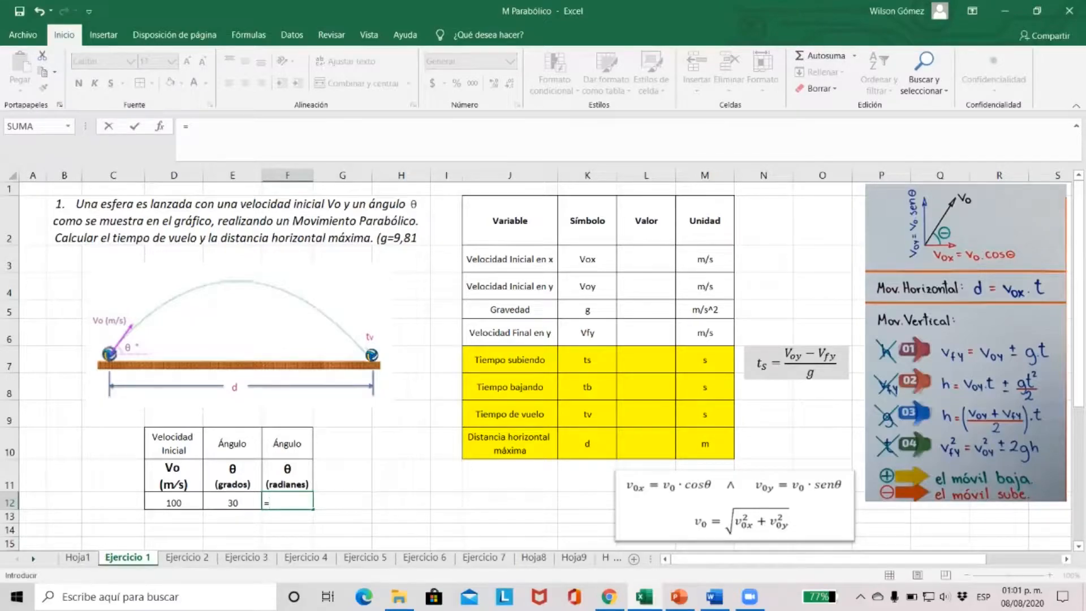
left_click(233, 503)
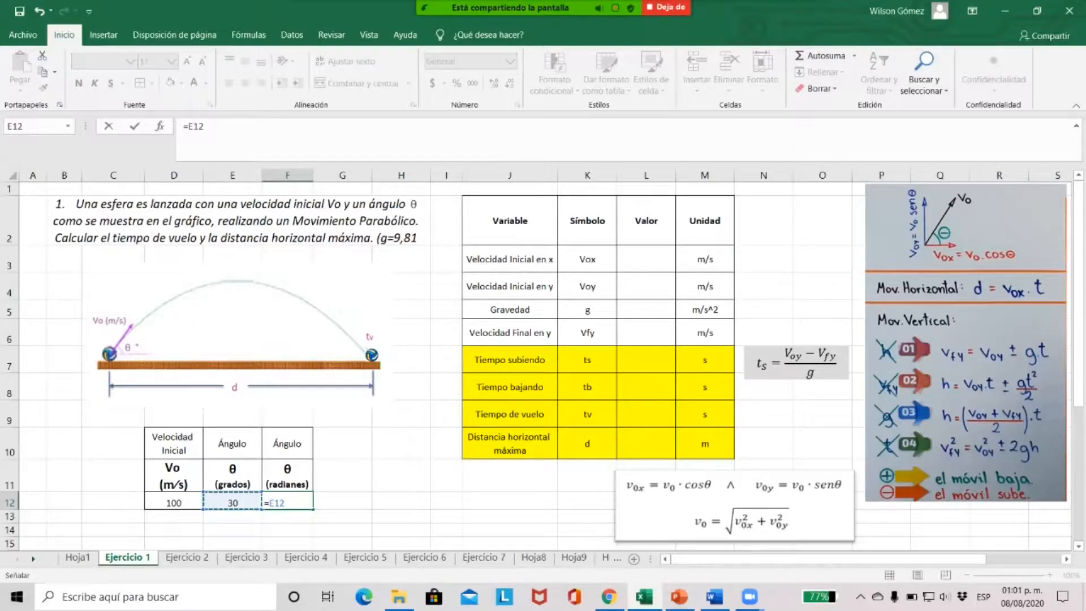
type("*pi")
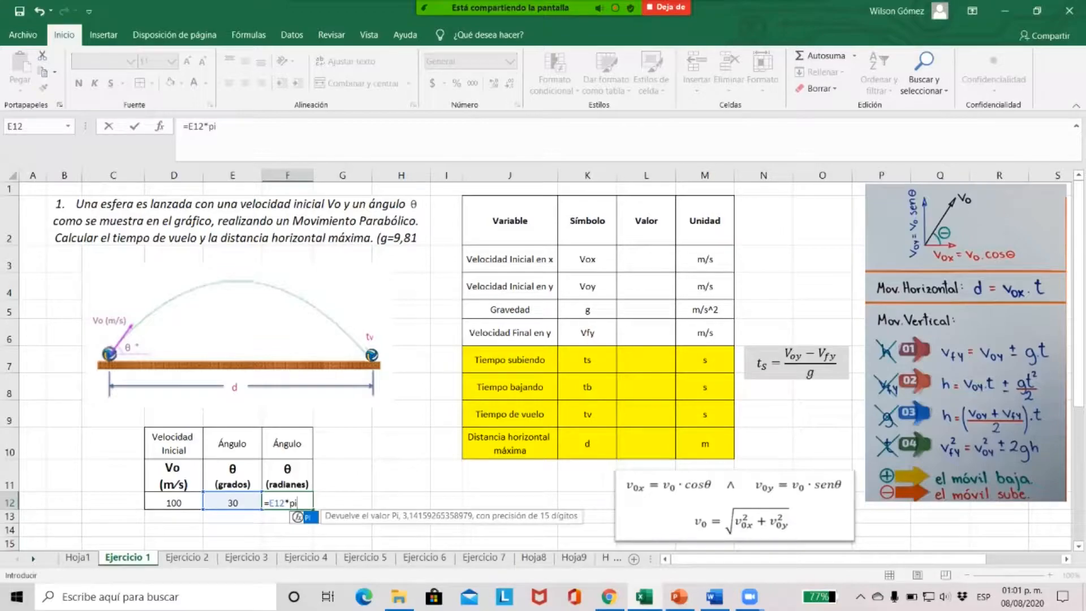
type("()")
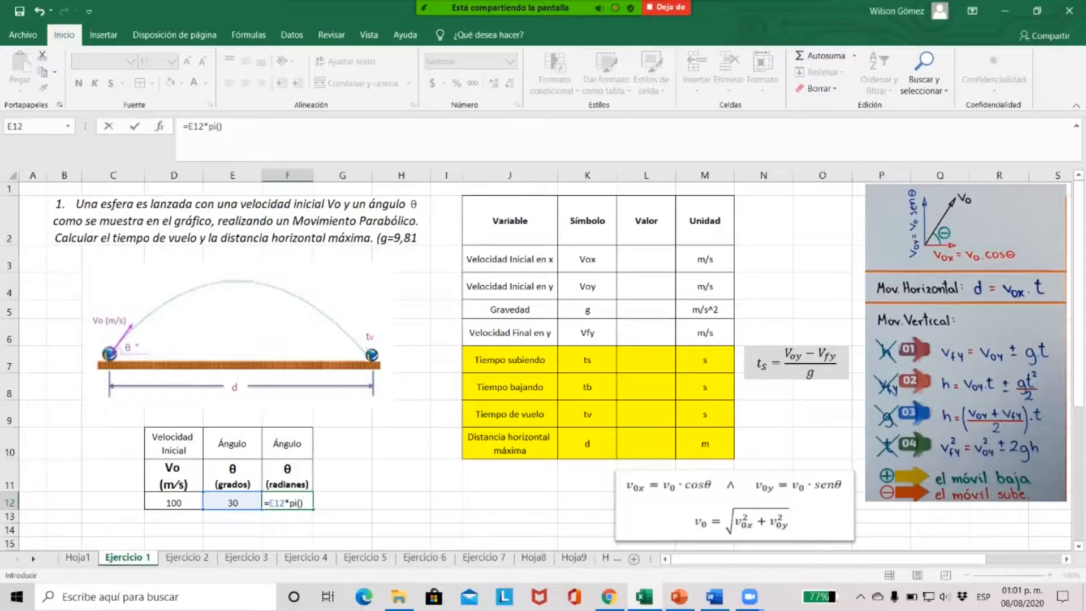
type("/180")
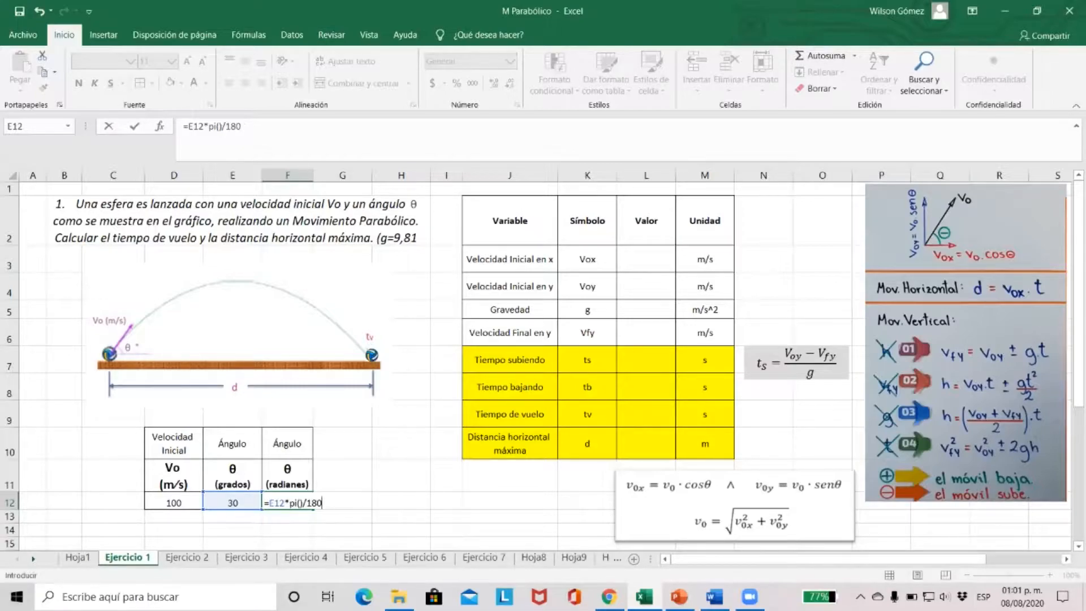
key("Return")
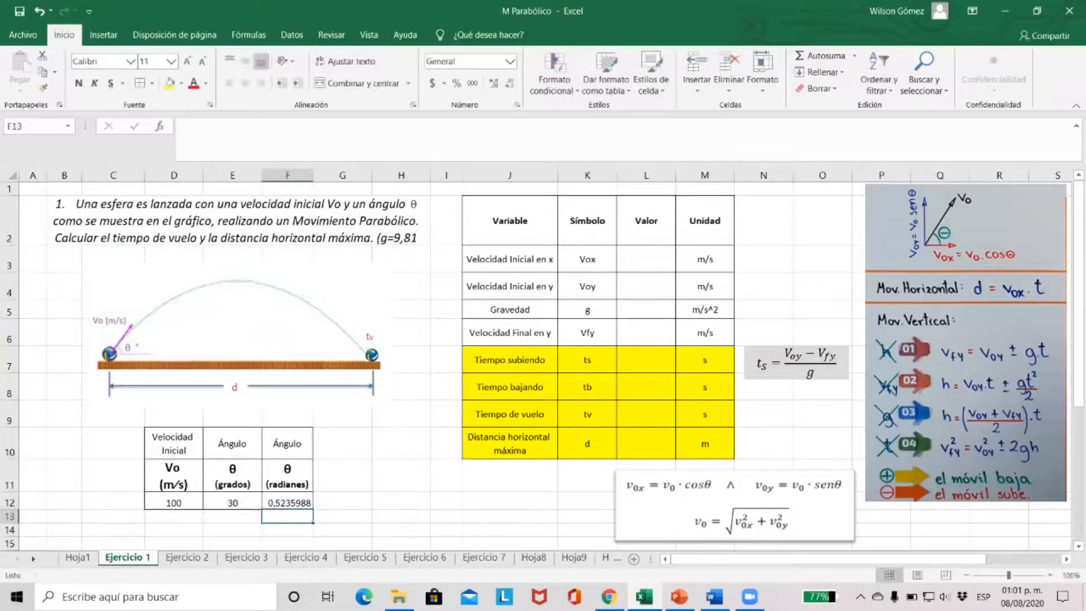
left_click(287, 503)
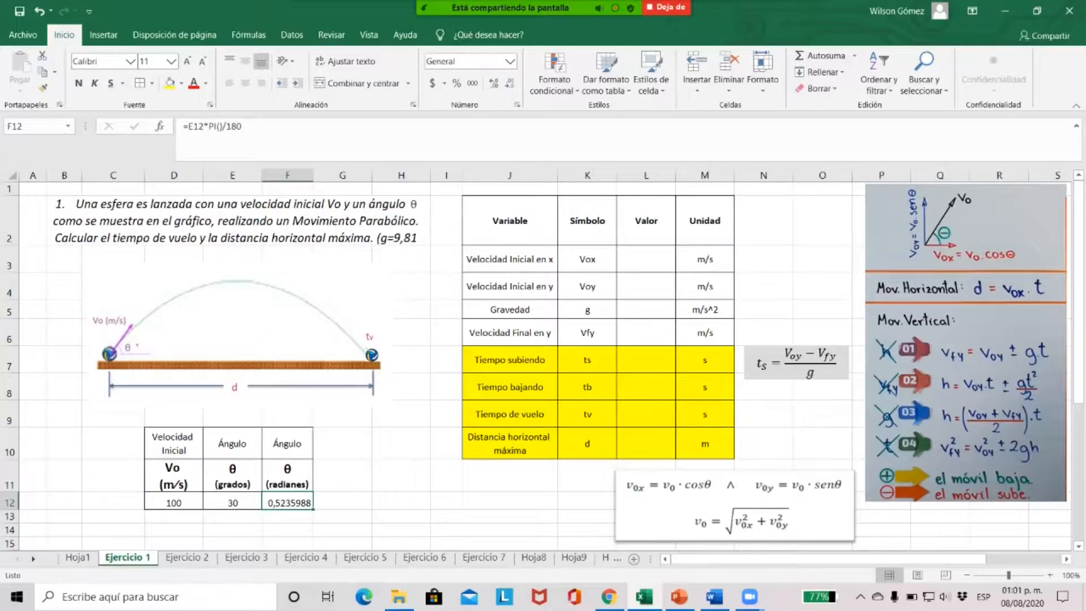
Calculate the initial horizontal velocity Vox in L3 with the formula =D12*COS(F12)
left_click(646, 259)
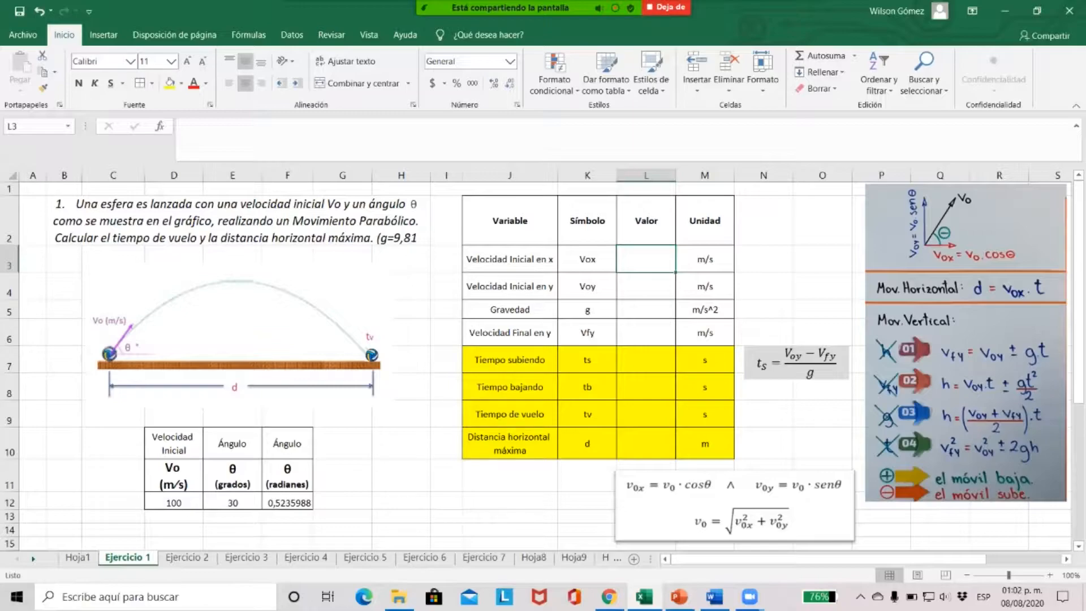
type("=")
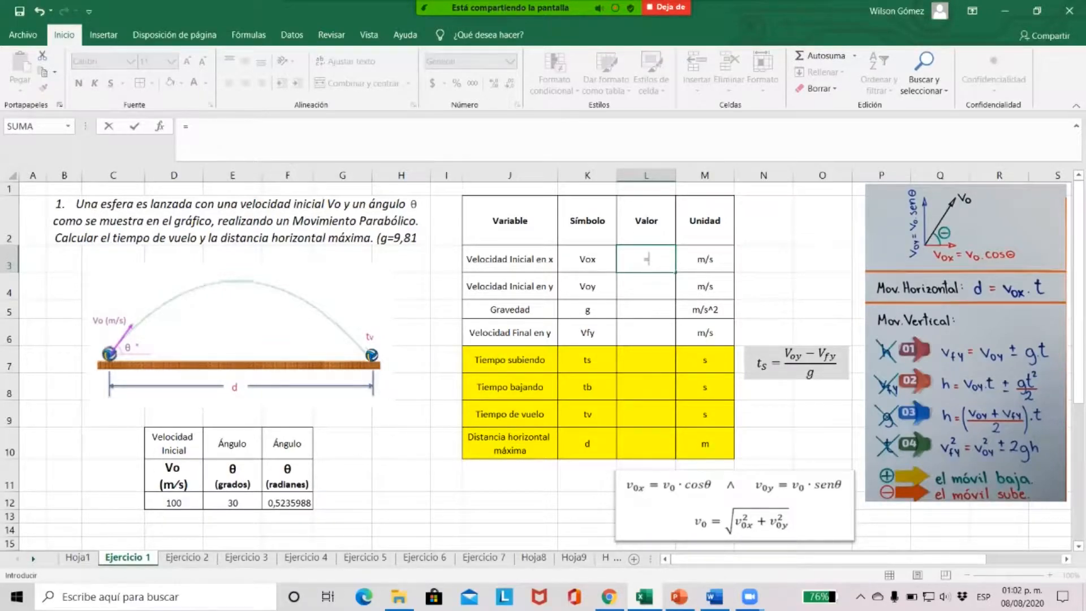
left_click(174, 503)
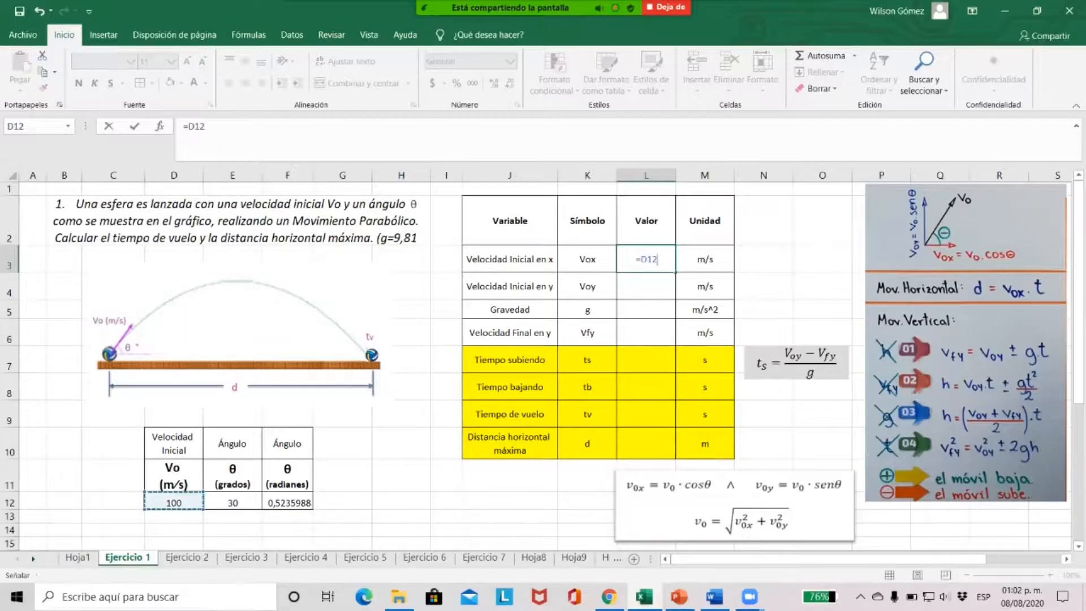
type("*cos")
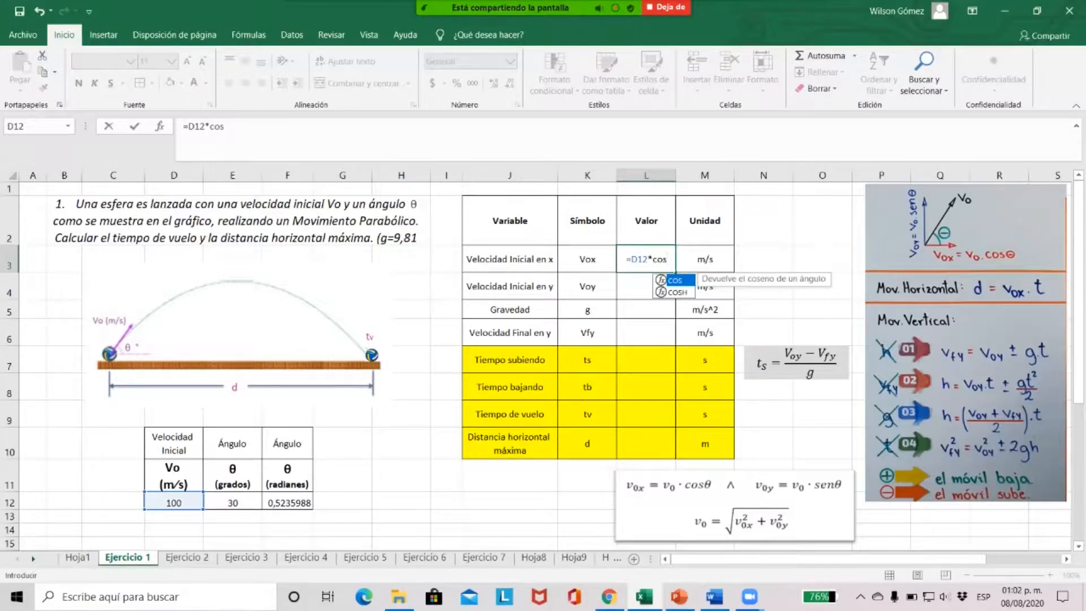
type("(")
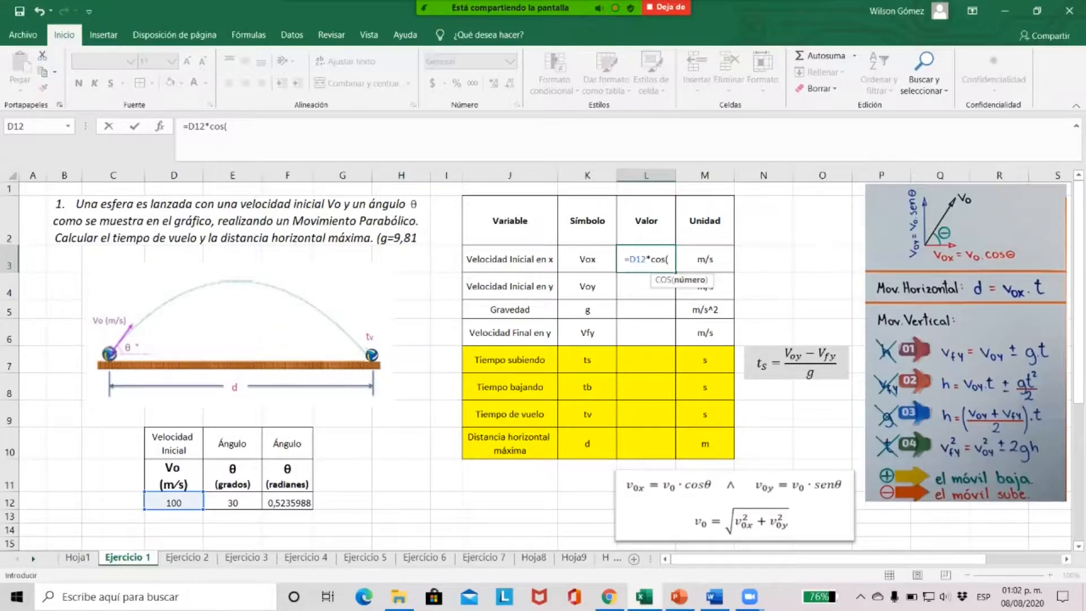
left_click(288, 502)
type(")")
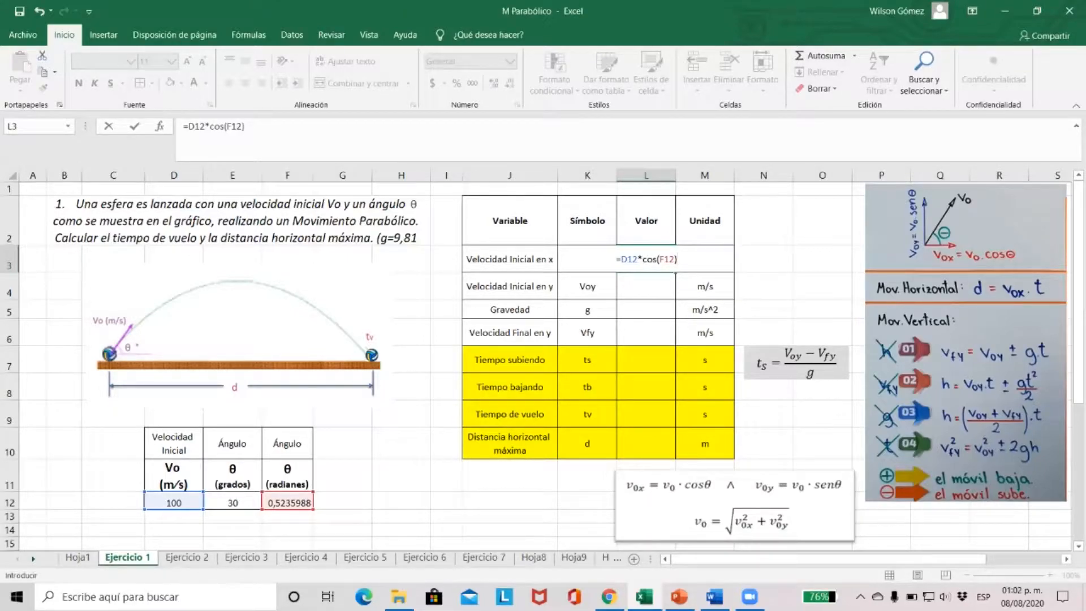
key("Return")
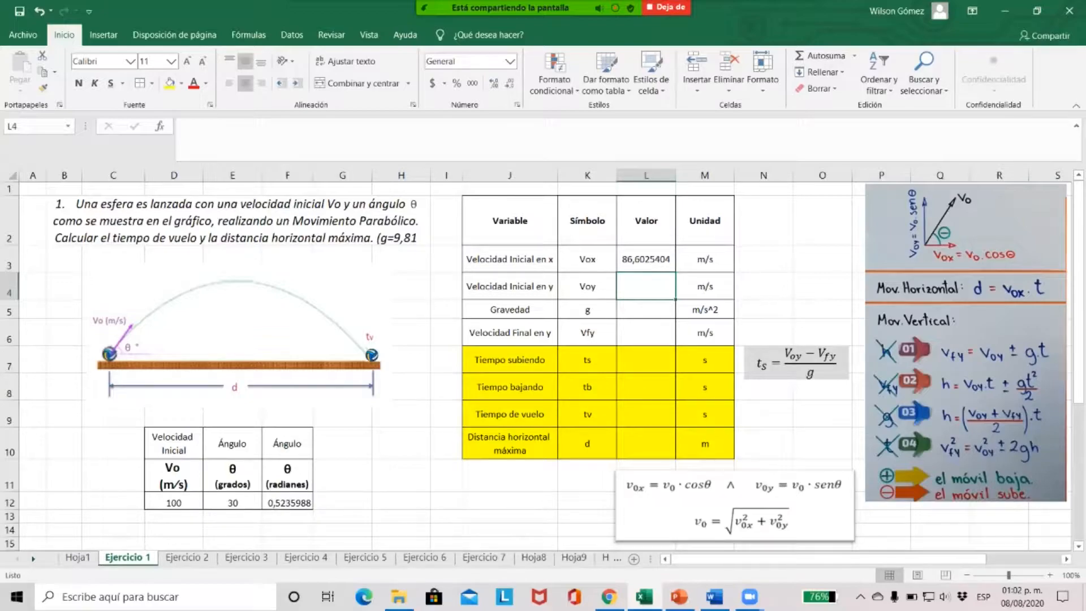
Calculate the initial vertical velocity Voy in L4 with the formula =D12*SENO(F12)
type("=")
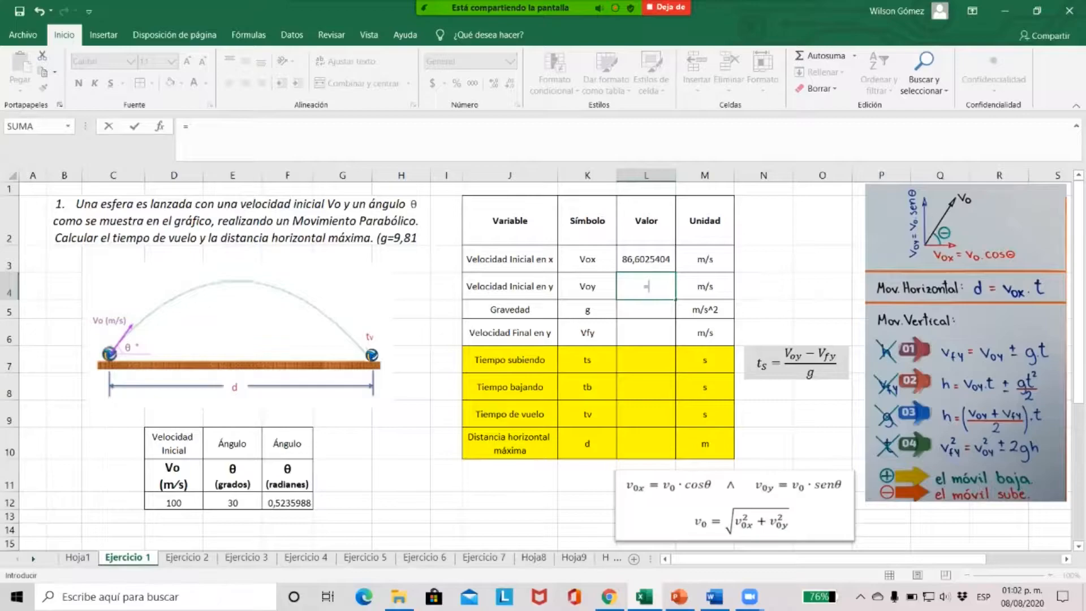
left_click(174, 503)
type("*")
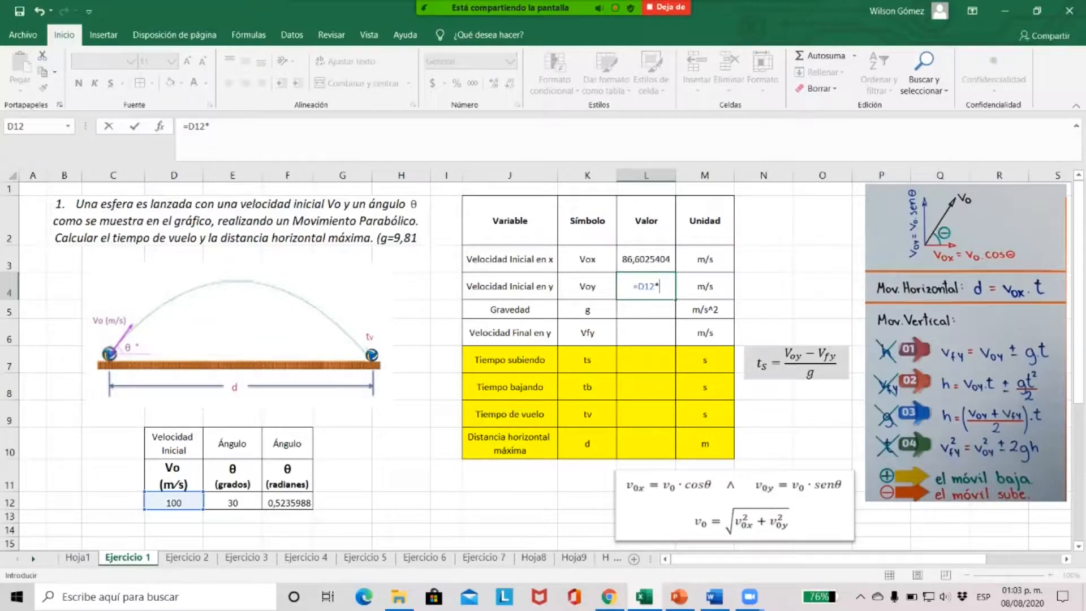
type("seno")
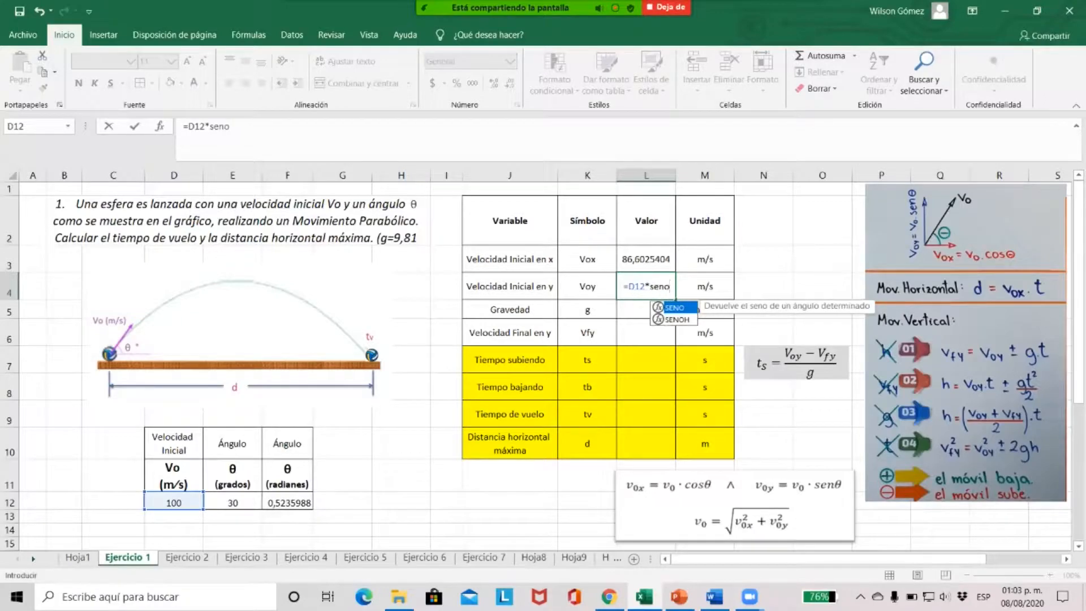
type("(")
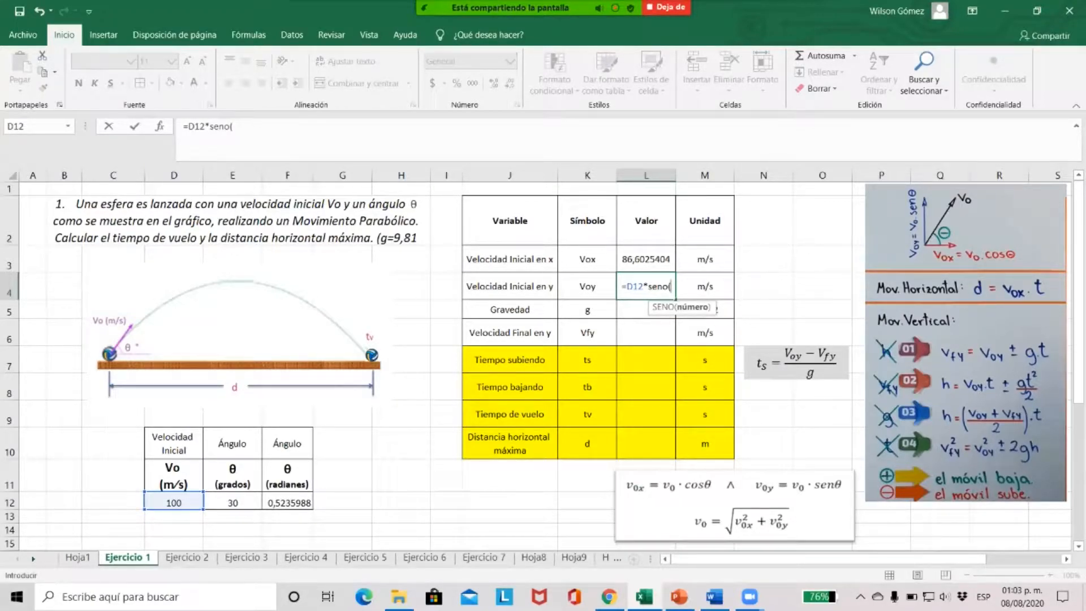
left_click(287, 503)
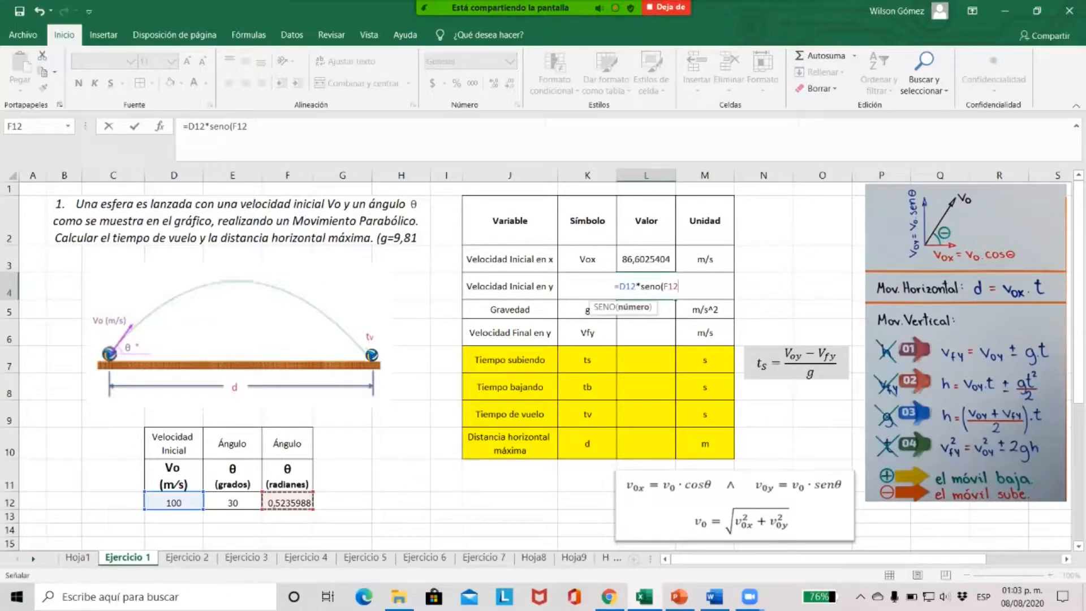
type(")")
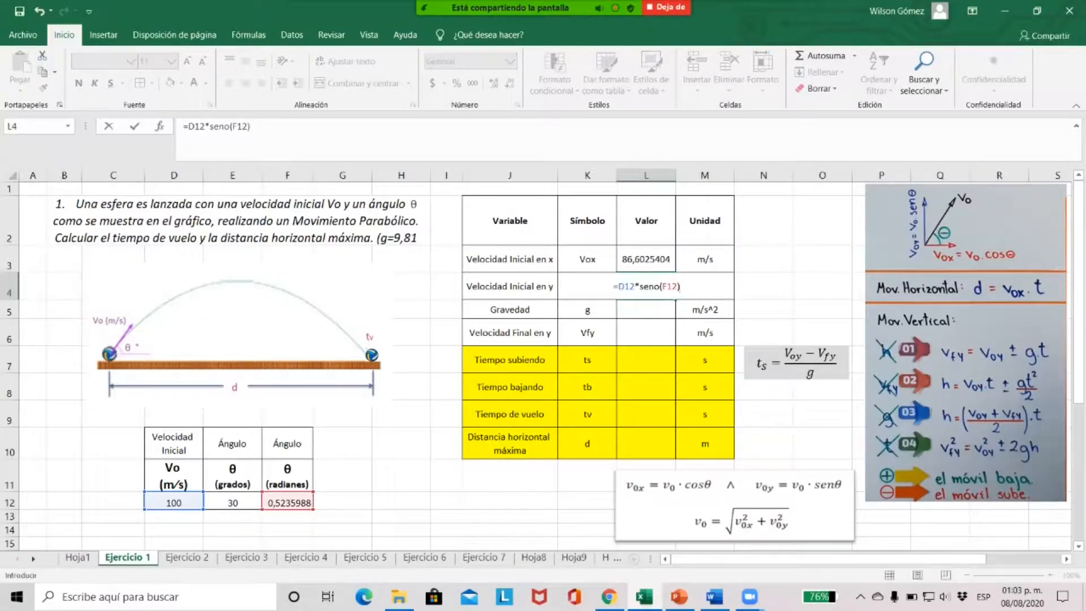
key("Return")
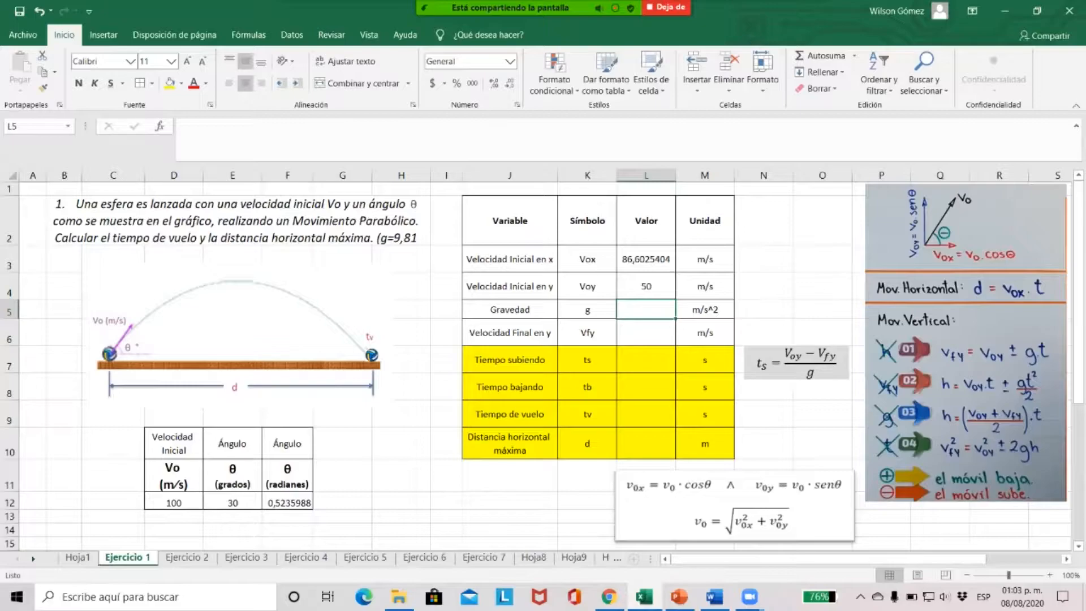
Insert a ^ before the exponent 2 in the gravity unit of the problem statement, making it m/s^2
left_click(238, 220)
left_click(1054, 126)
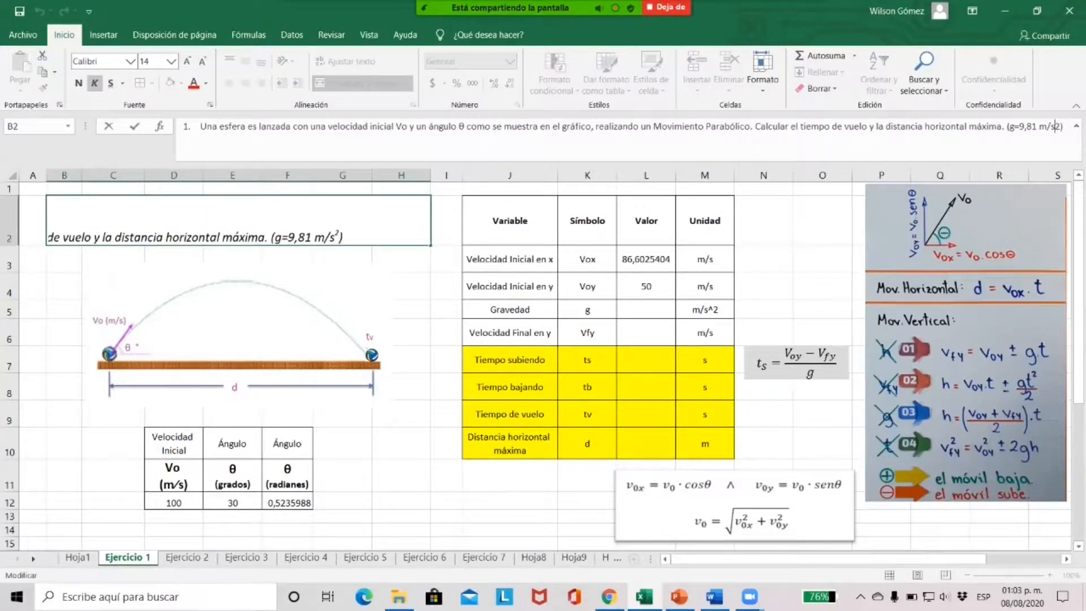
type("^")
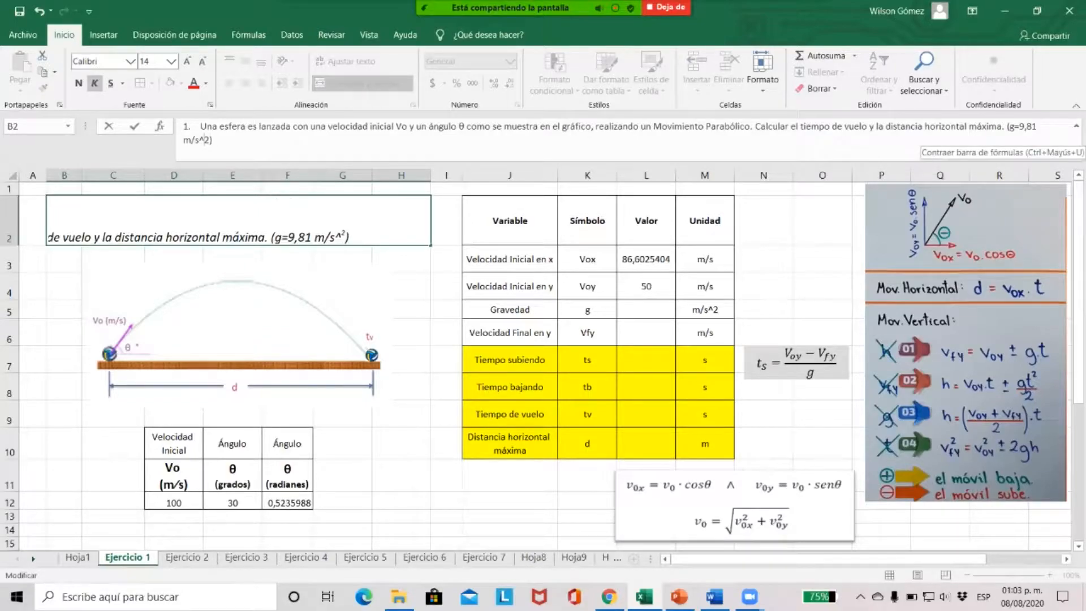
Enter 9,81 as the gravity value in L5
left_click(646, 310)
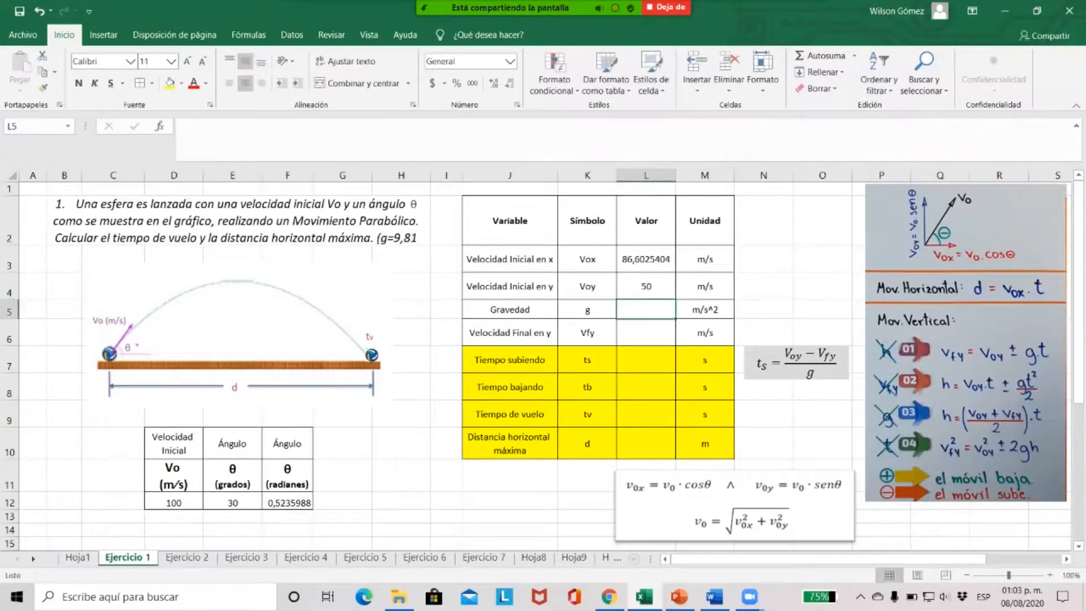
type("9,81")
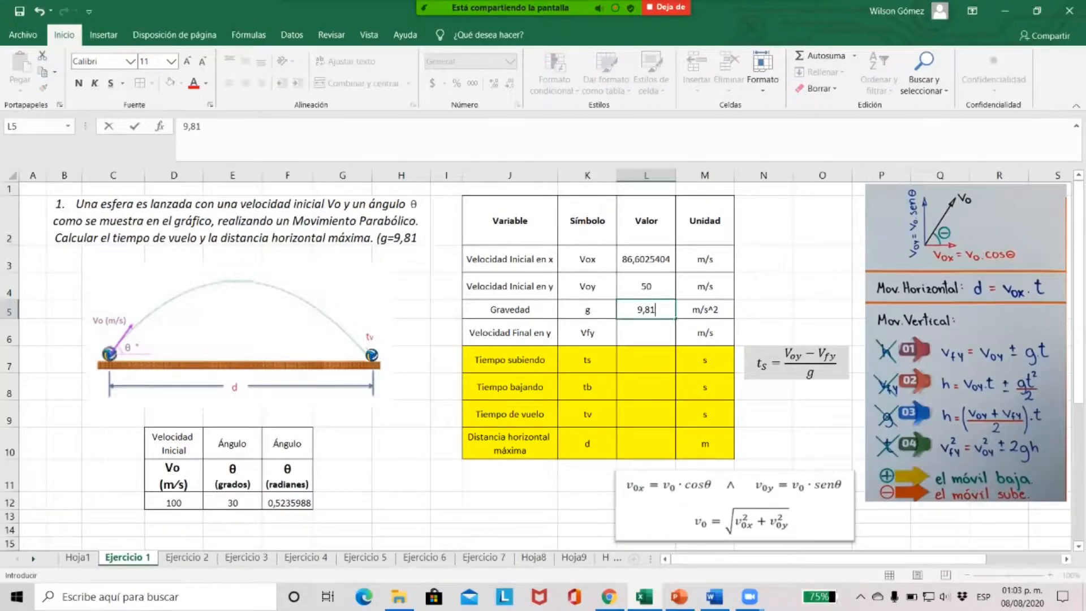
key("Return")
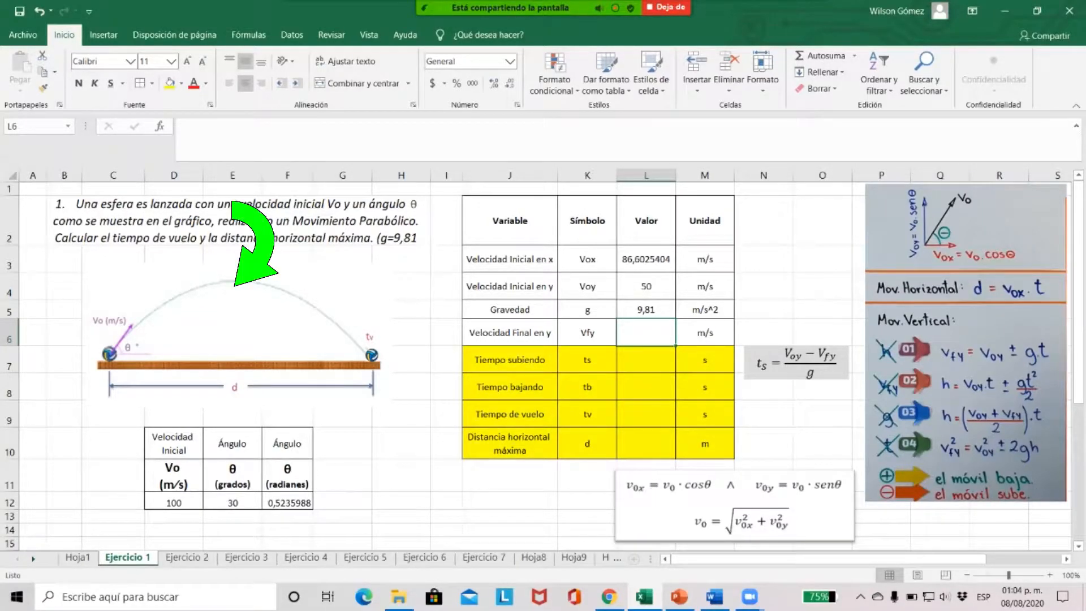
Enter 0 as the final vertical velocity Vfy in L6
left_click(234, 286)
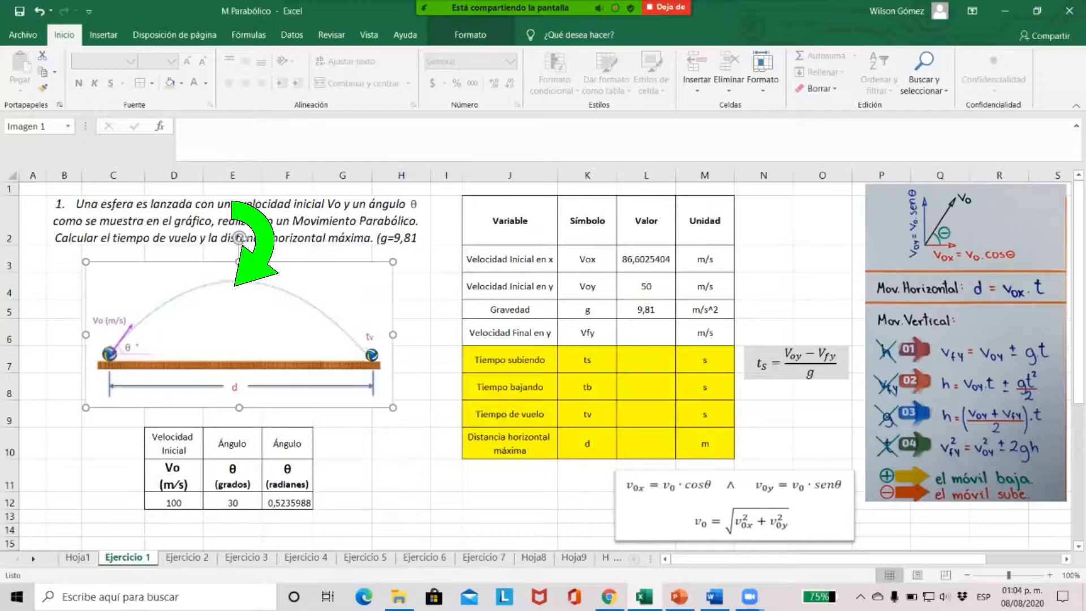
left_click(645, 332)
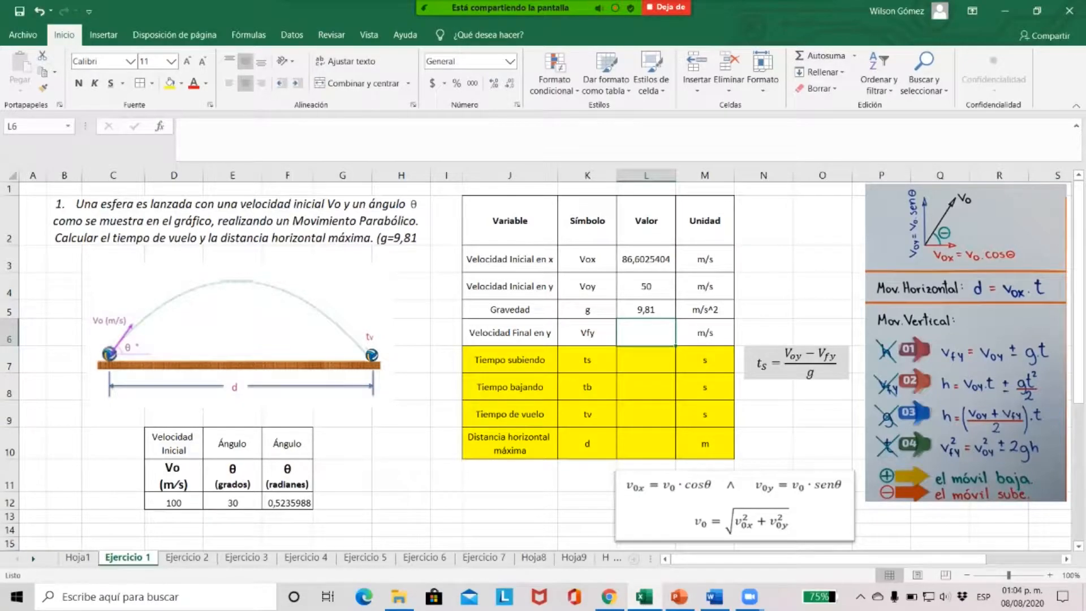
type("0")
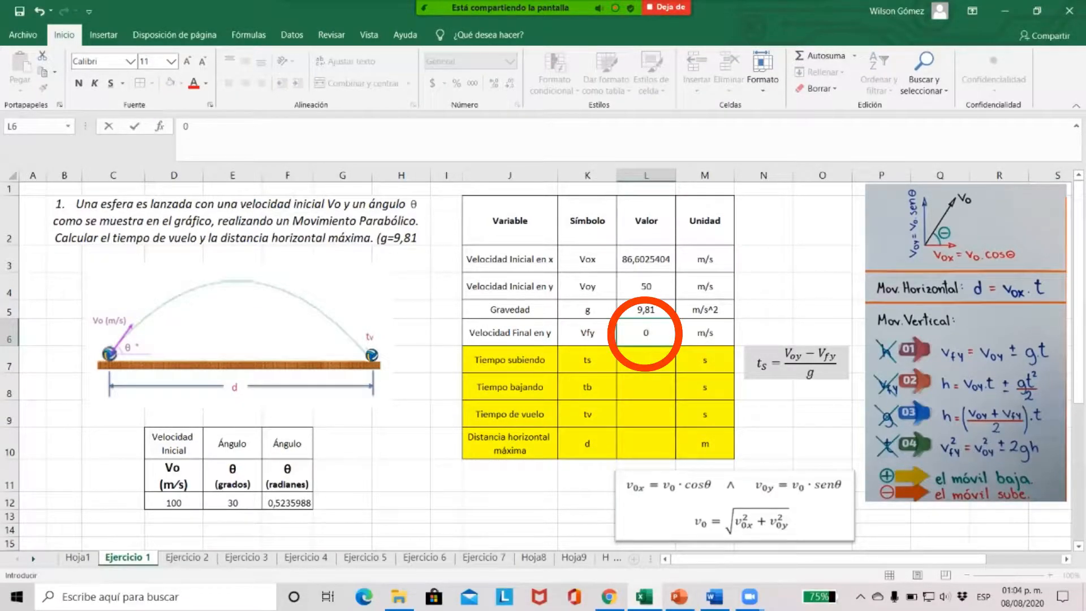
key("Return")
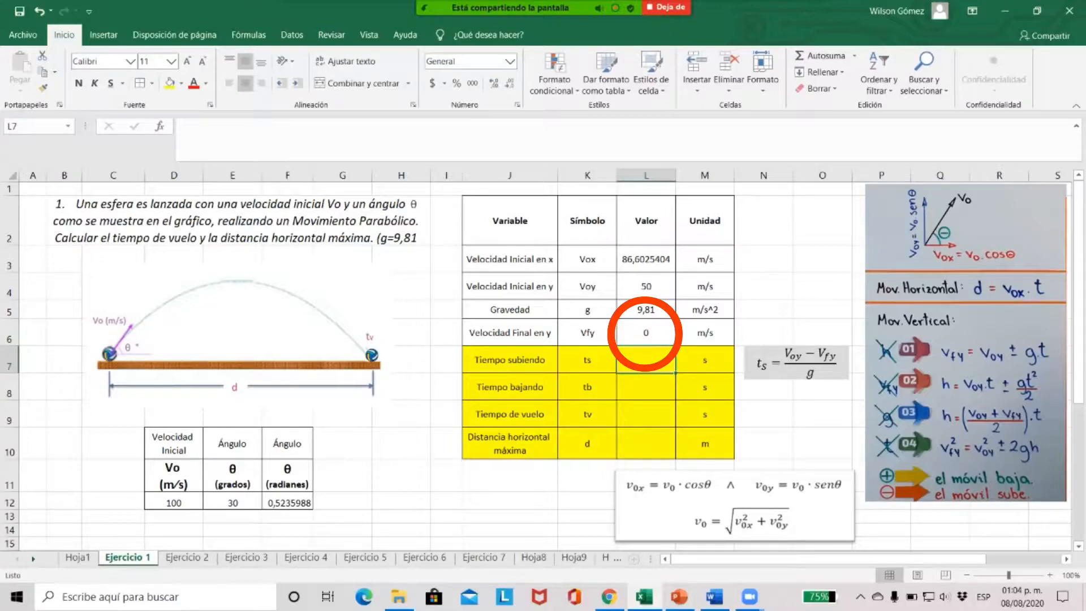
left_click(646, 332)
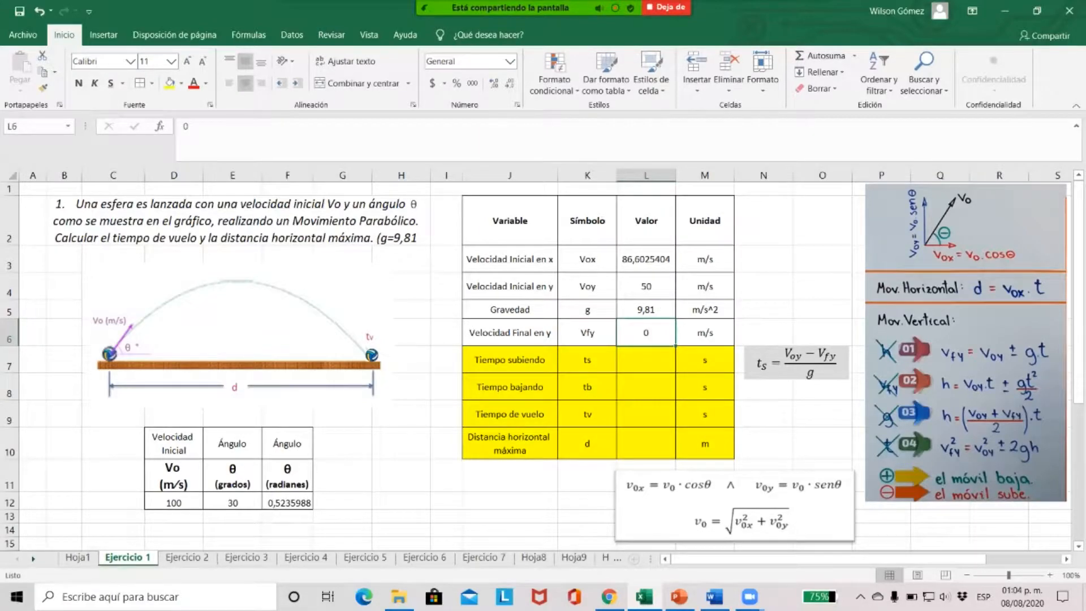
Calculate the rising time ts in L7 with the formula =(L4-L6)/L5
left_click(645, 360)
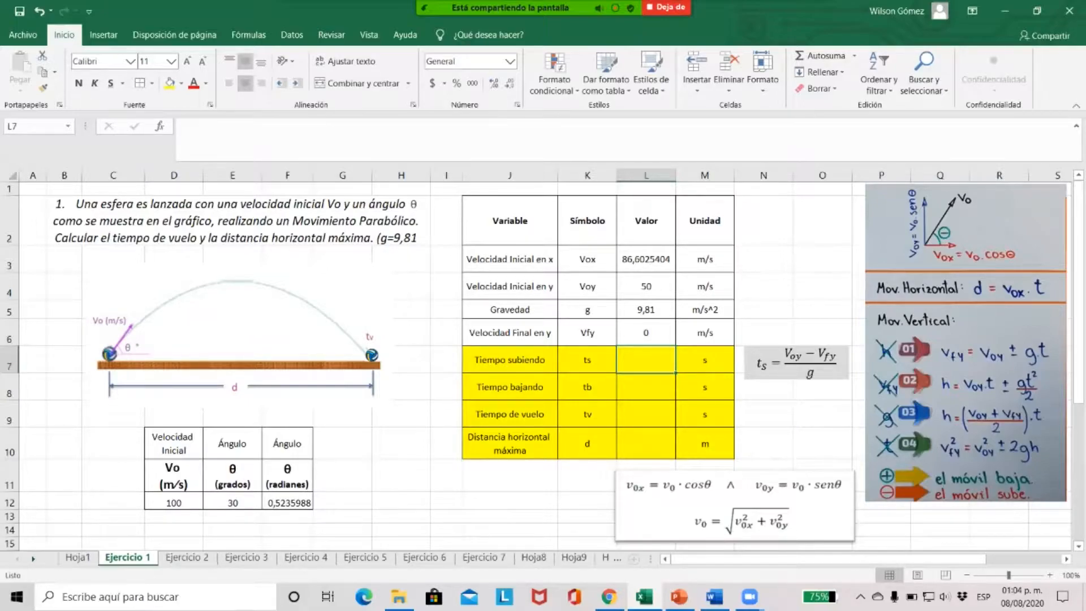
type("=")
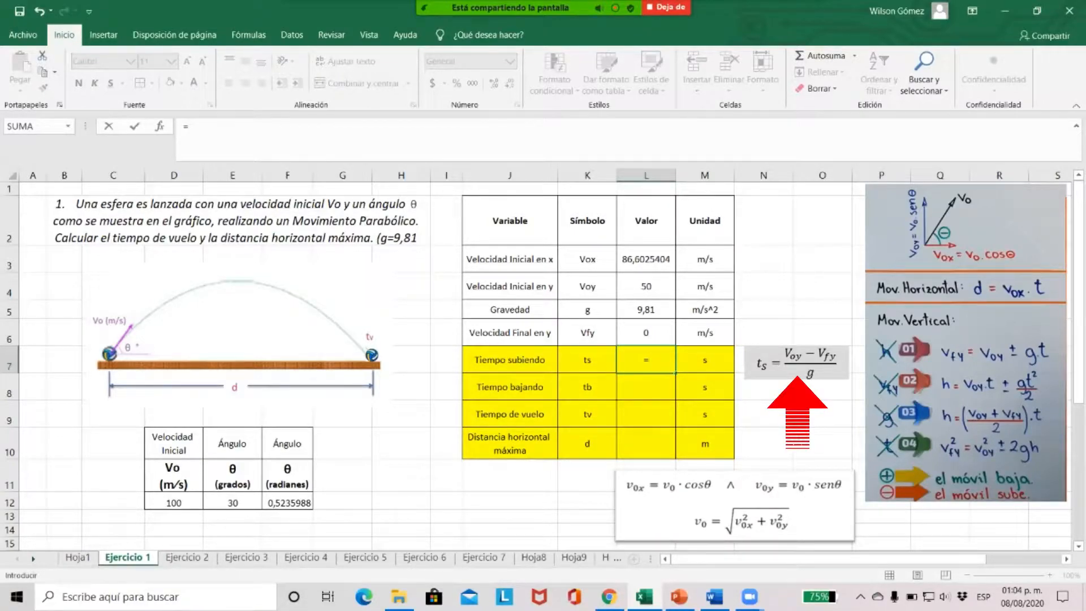
type("(")
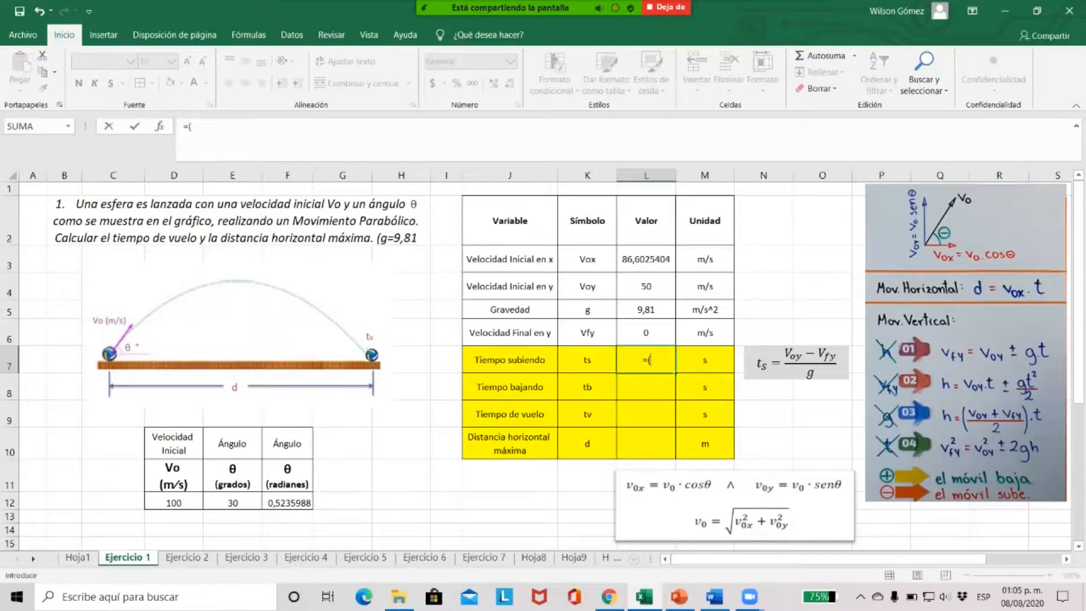
left_click(646, 286)
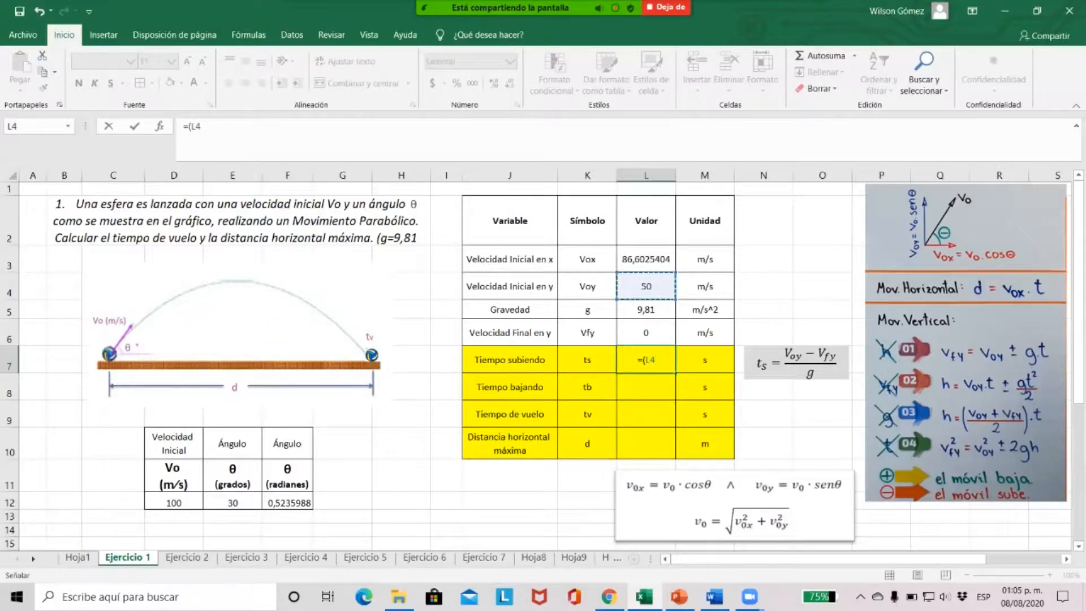
type("-")
key("Up")
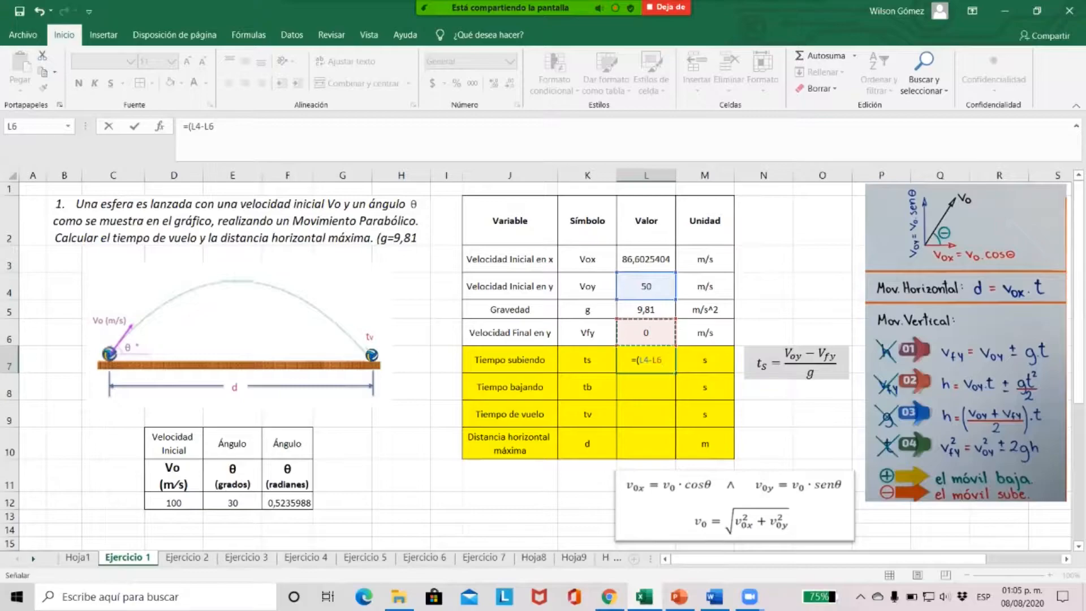
type(")/")
left_click(646, 310)
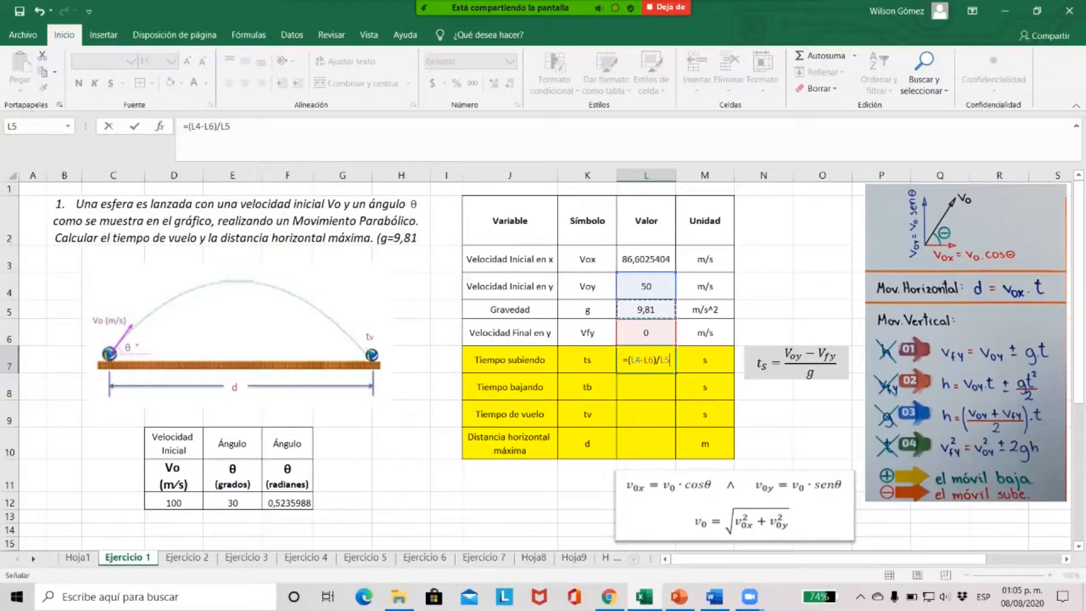
key("Return")
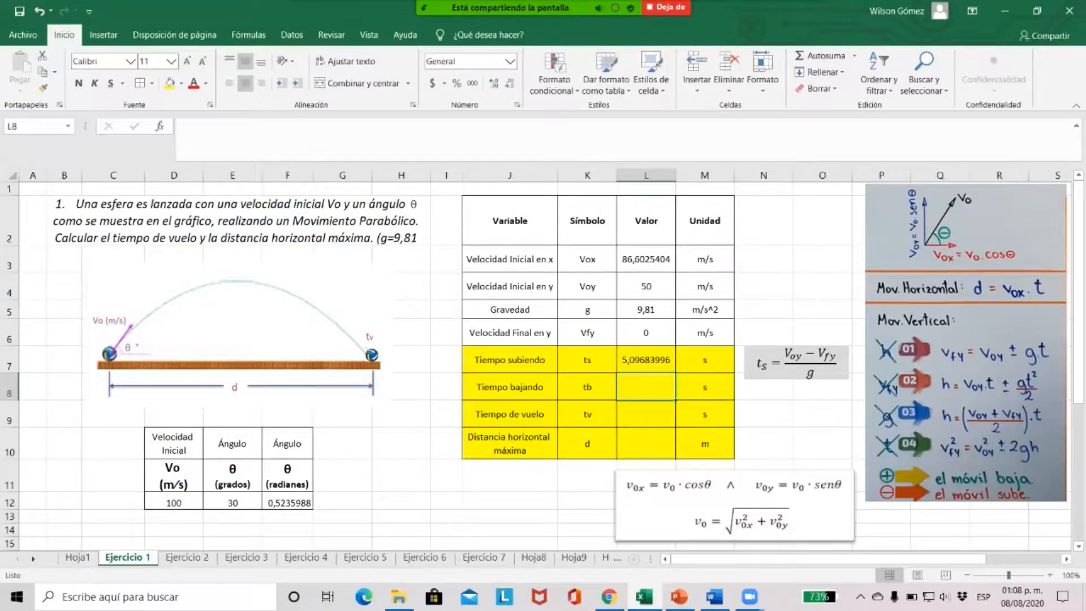
Set the falling time tb in L8 equal to the rising time with the formula =L7
type("=")
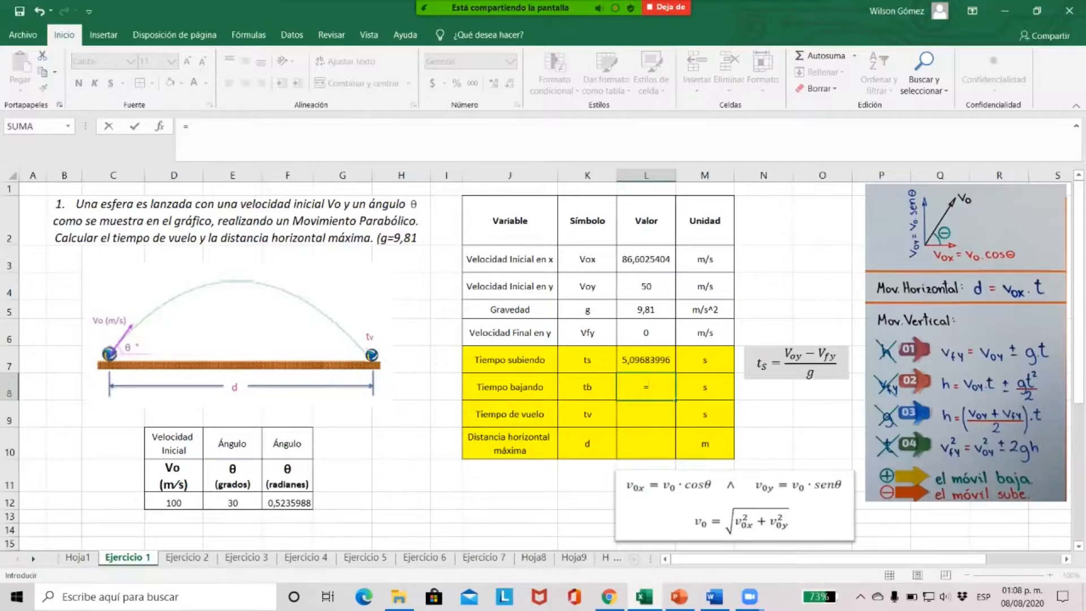
left_click(646, 360)
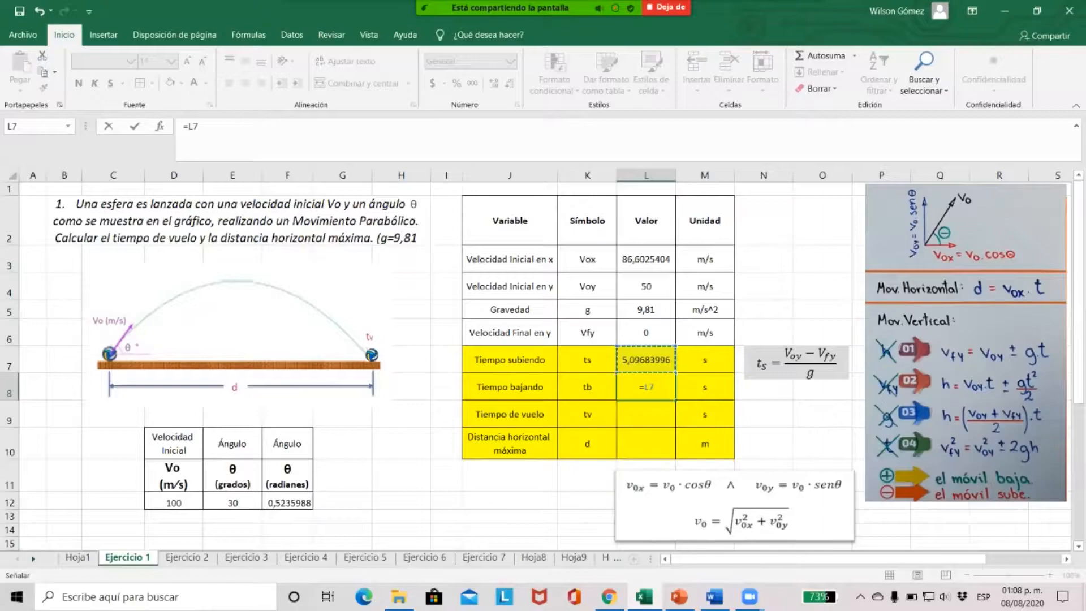
key("Return")
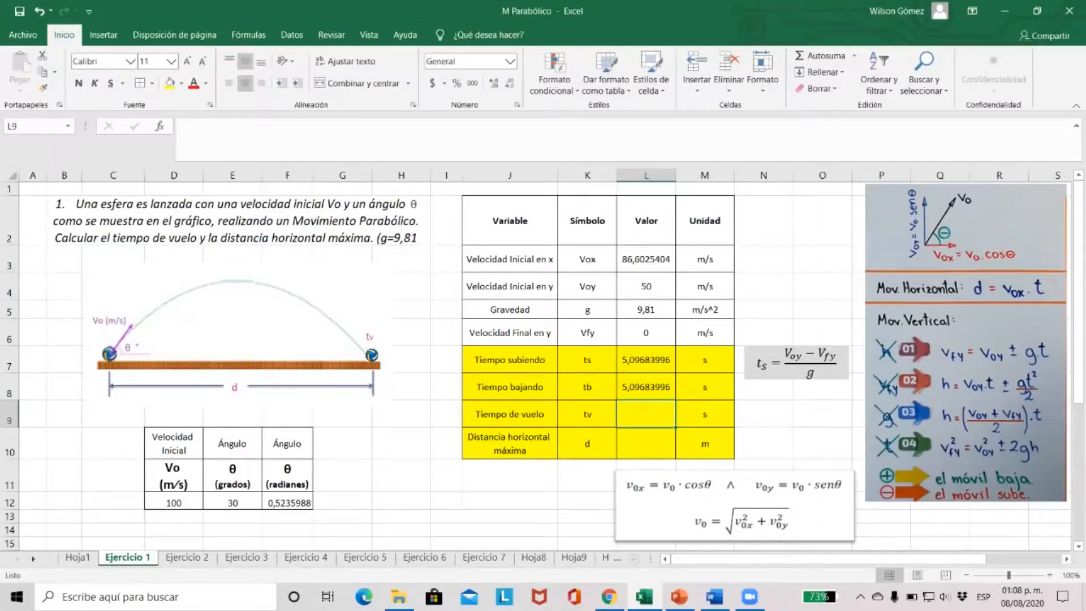
Calculate the flight time tv in L9 with the formula =L7+L8
type("=")
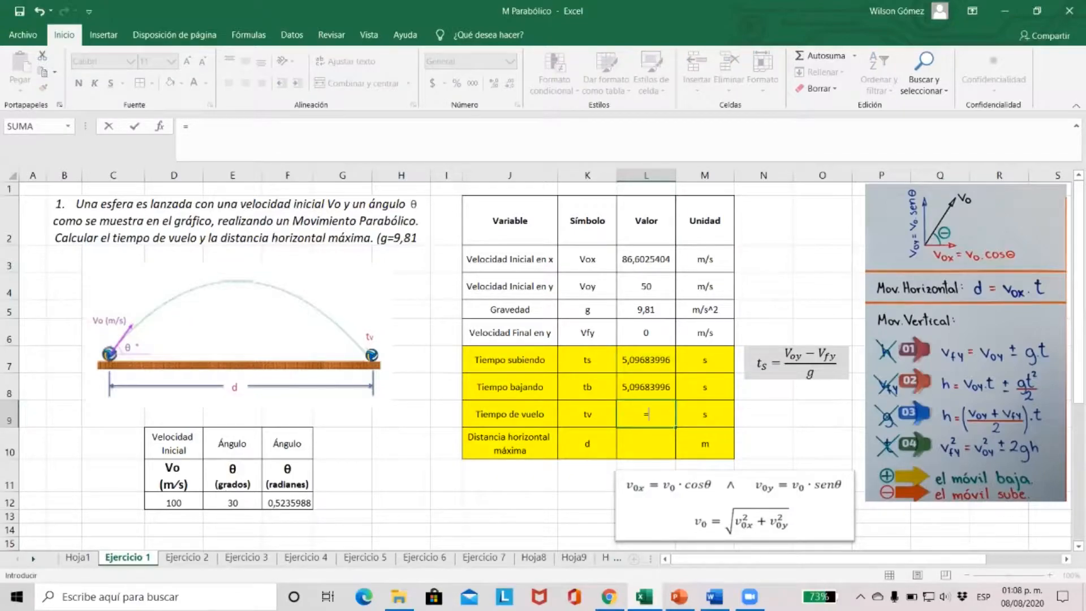
left_click(646, 359)
type("+")
left_click(645, 387)
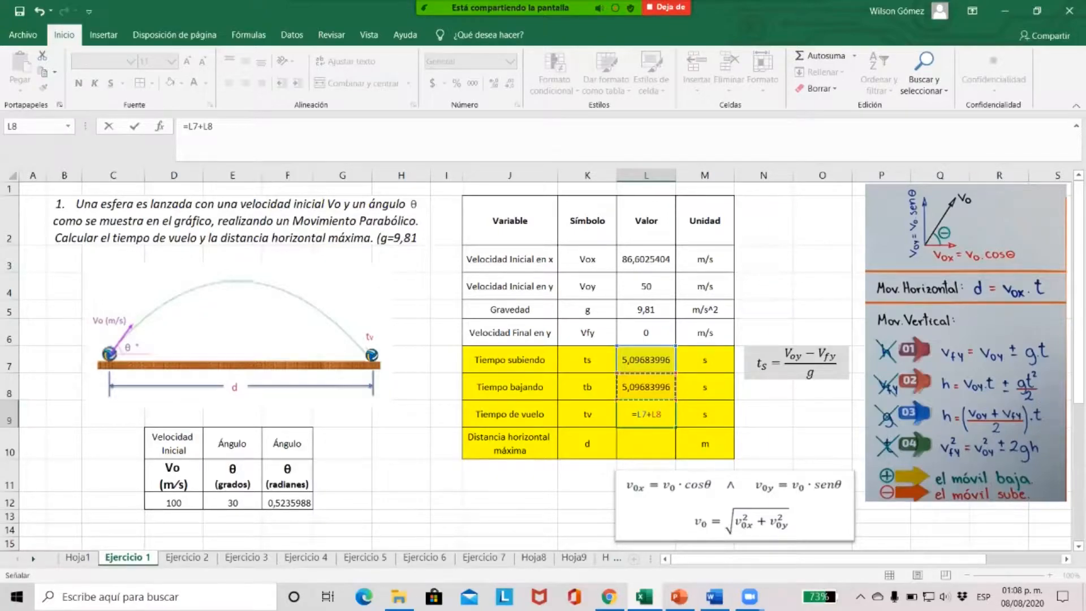
key("Return")
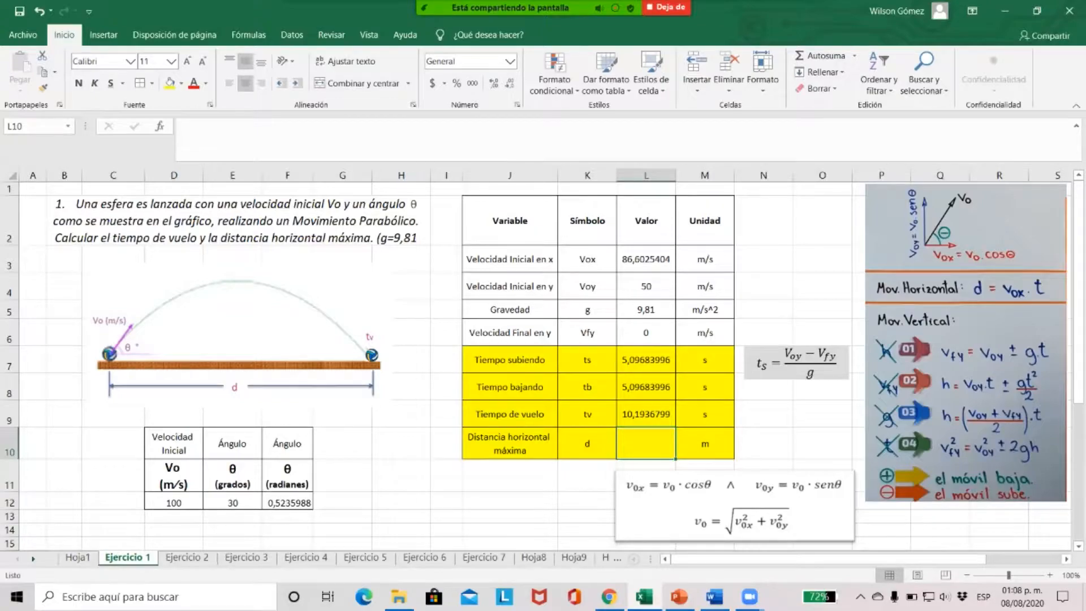
Calculate the maximum horizontal distance d in L10 with the formula =L3*L9
type("=")
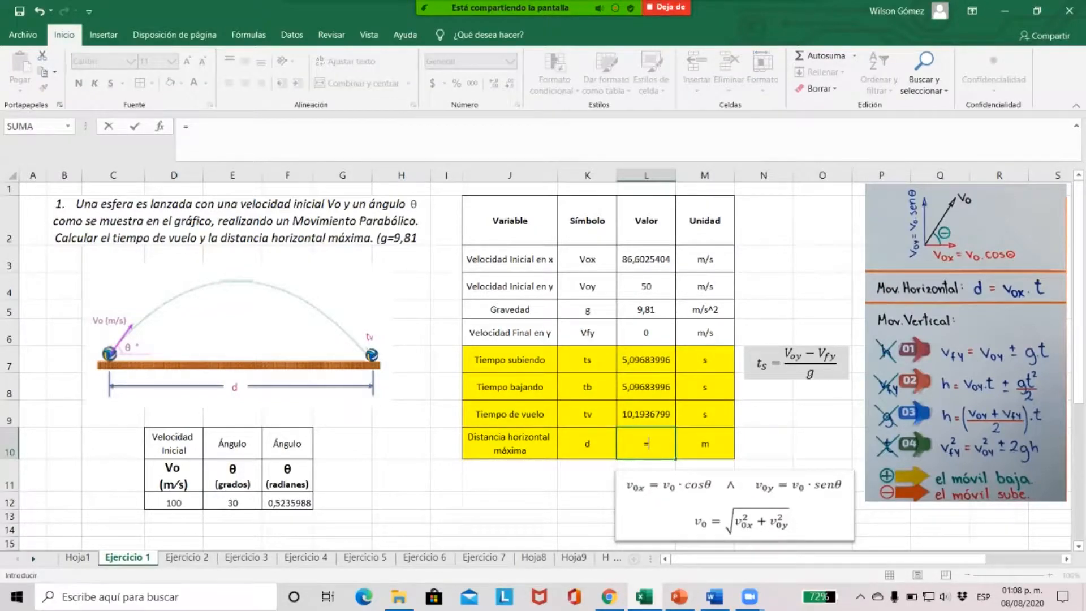
left_click(646, 259)
type("*")
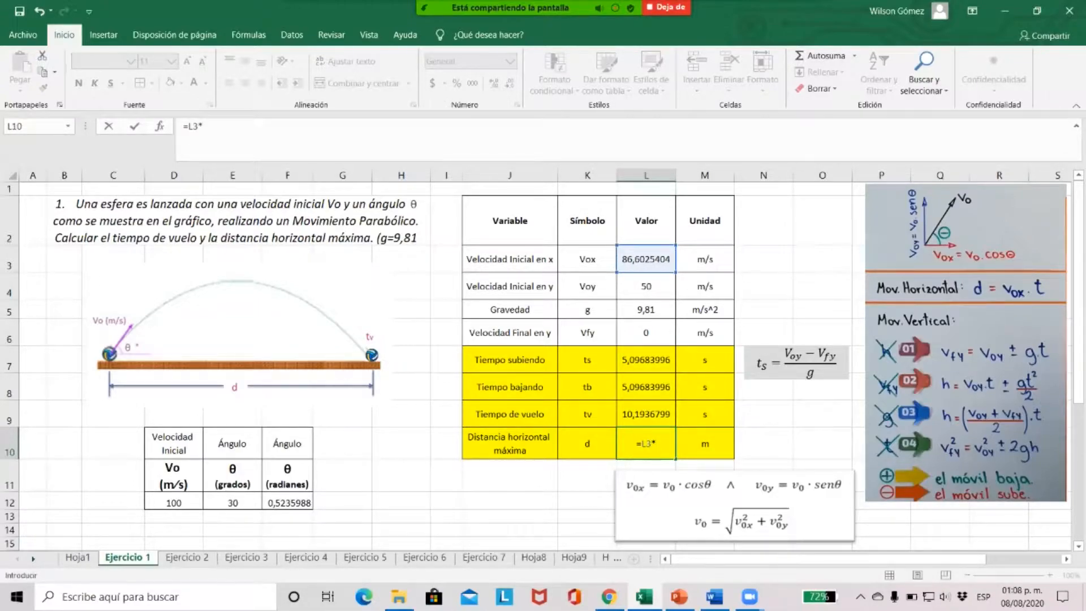
left_click(646, 414)
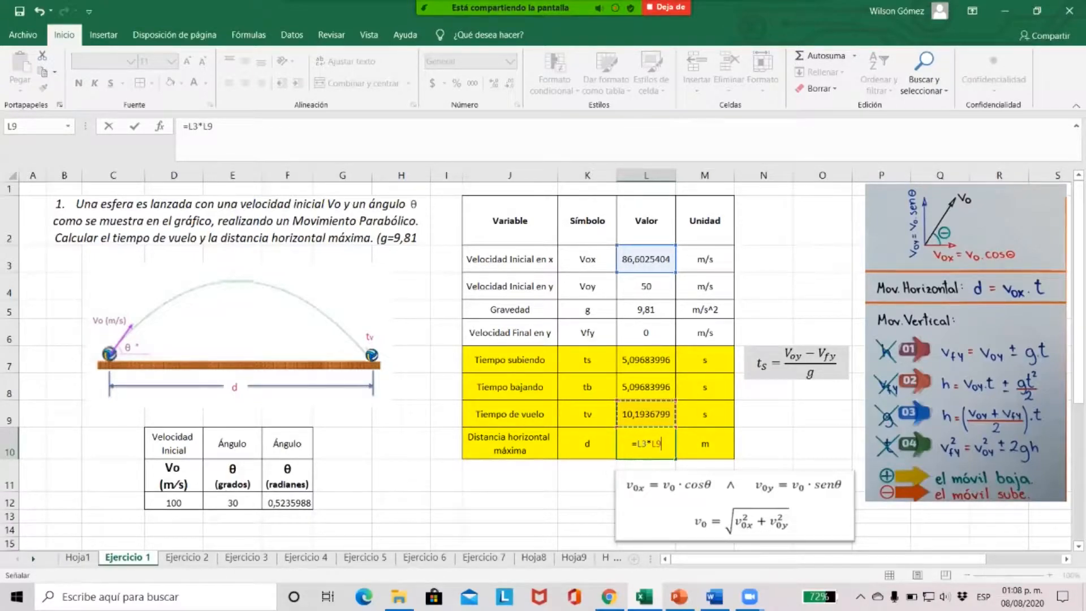
key("Return")
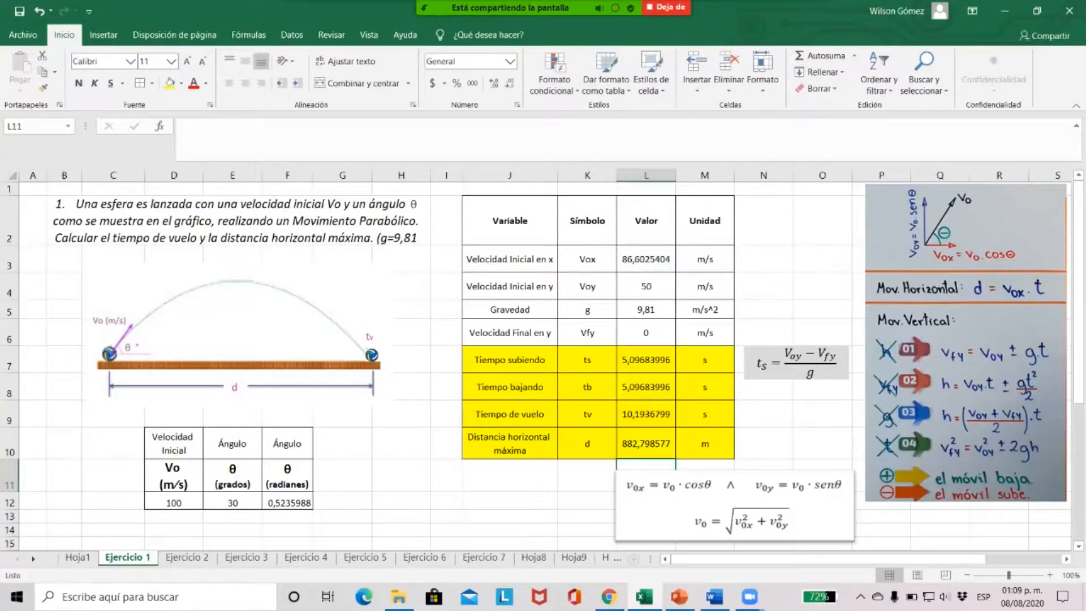
left_click(646, 444)
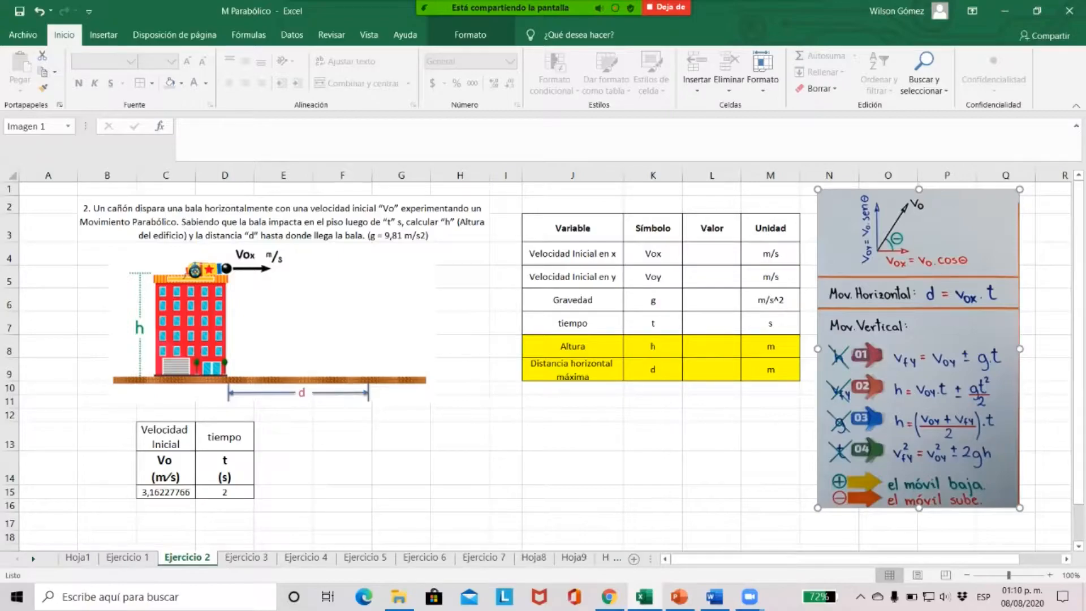
On the Ejercicio 2 sheet, calculate the initial horizontal velocity Vox in L4 with =C15*COS(0) and compare it with Vo in C15
left_click(224, 492)
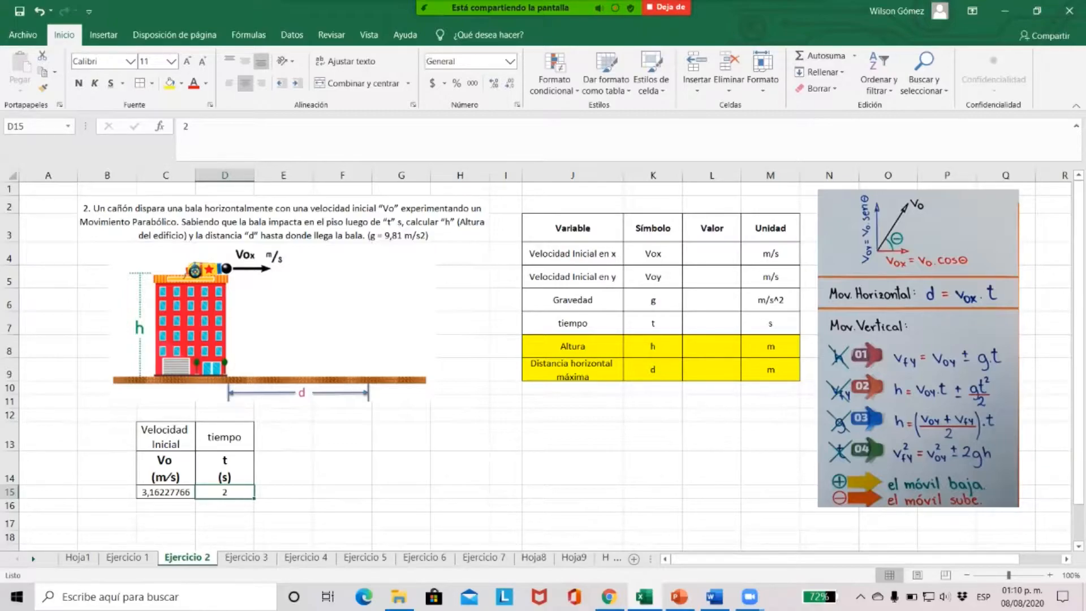
left_click(166, 492)
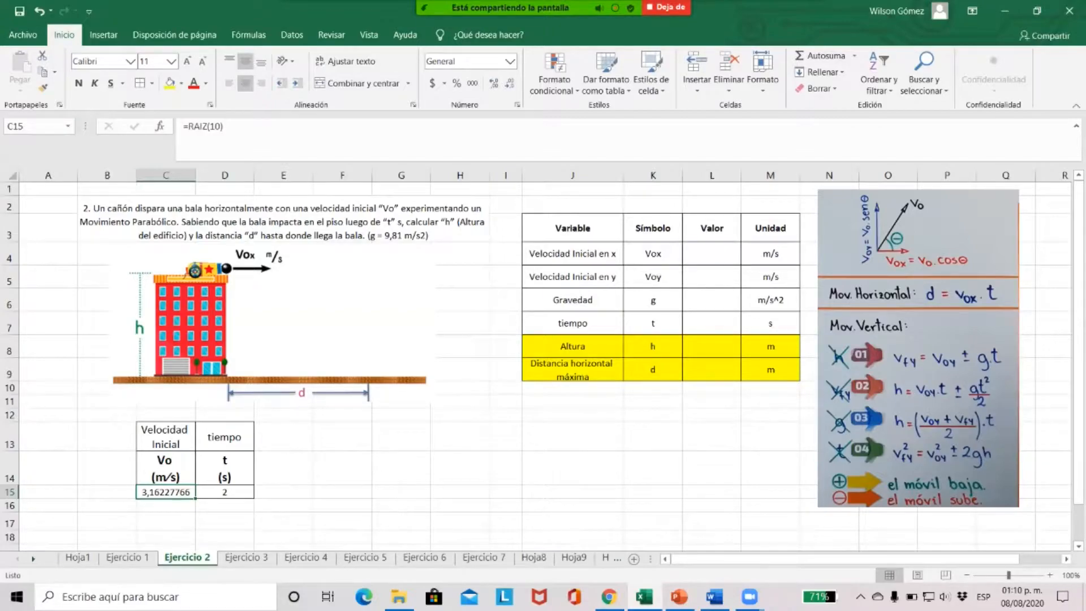
left_click(711, 253)
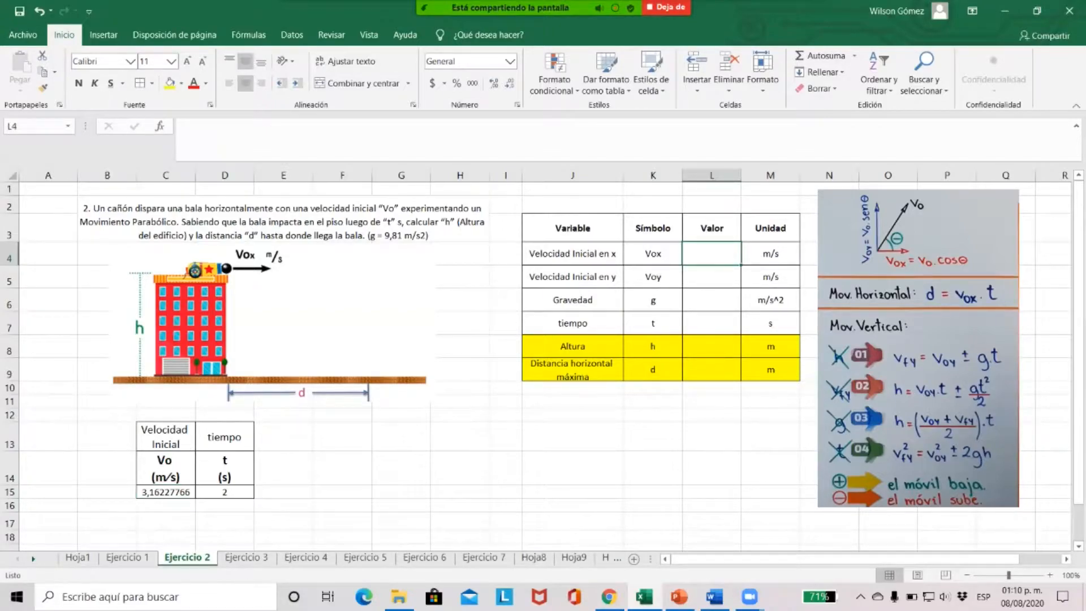
type("=")
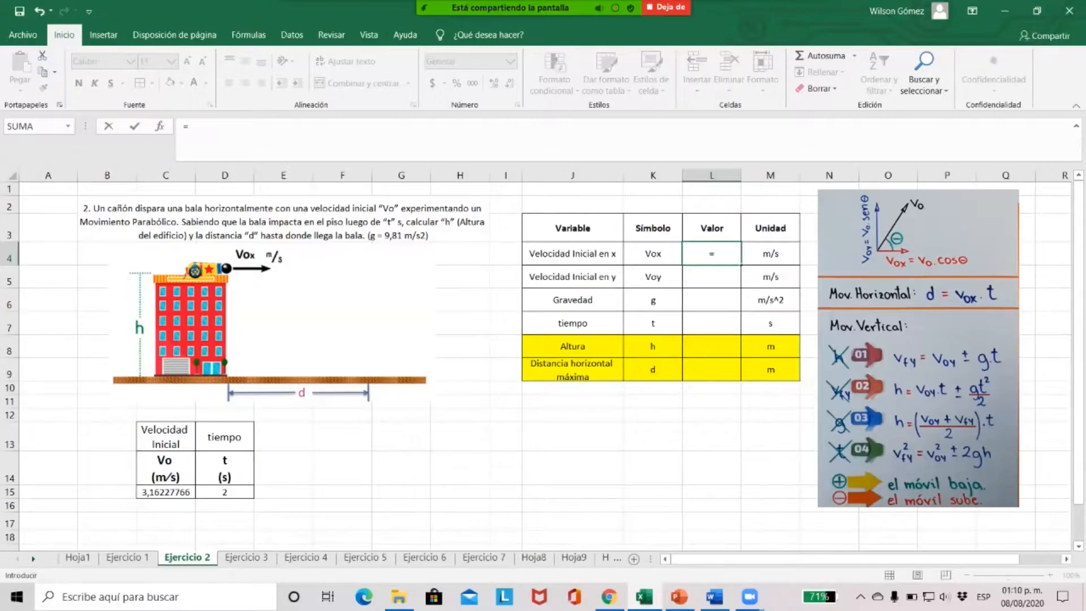
left_click(165, 492)
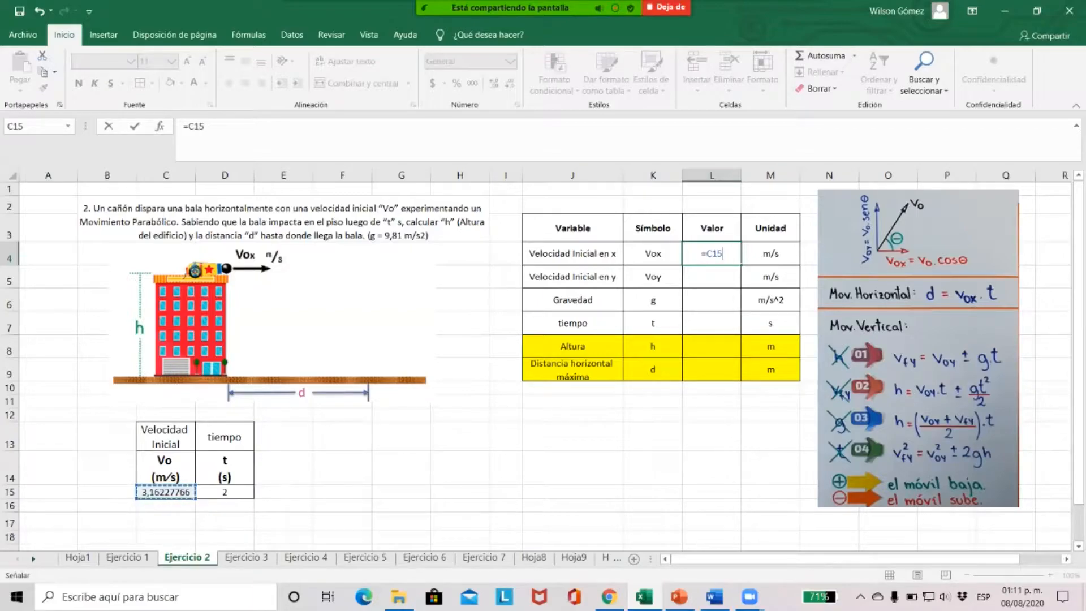
type("*")
type("0")
key("BackSpace")
type("c")
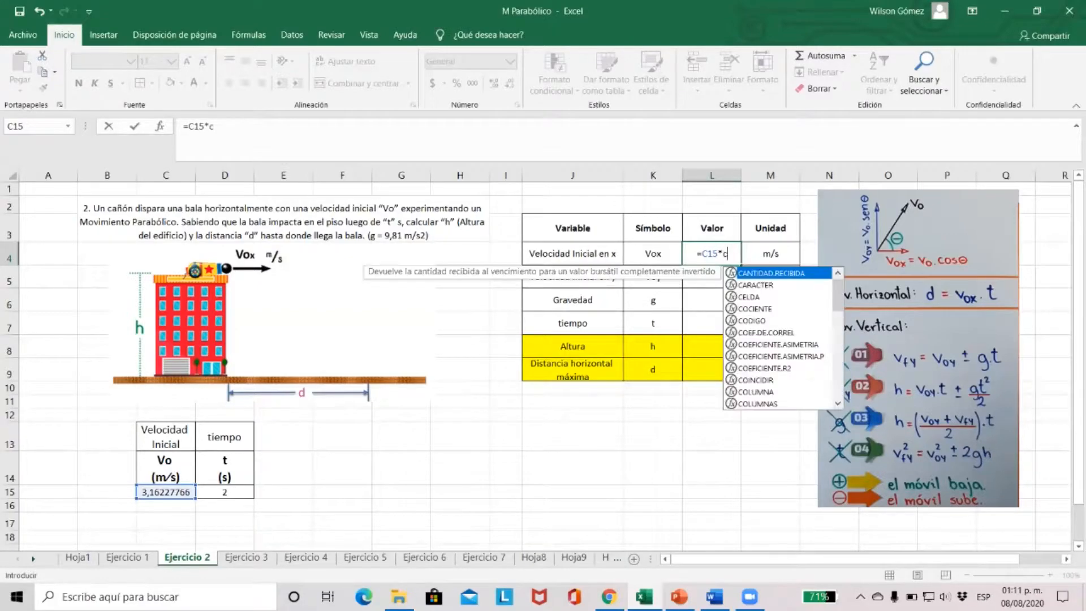
type("os(0")
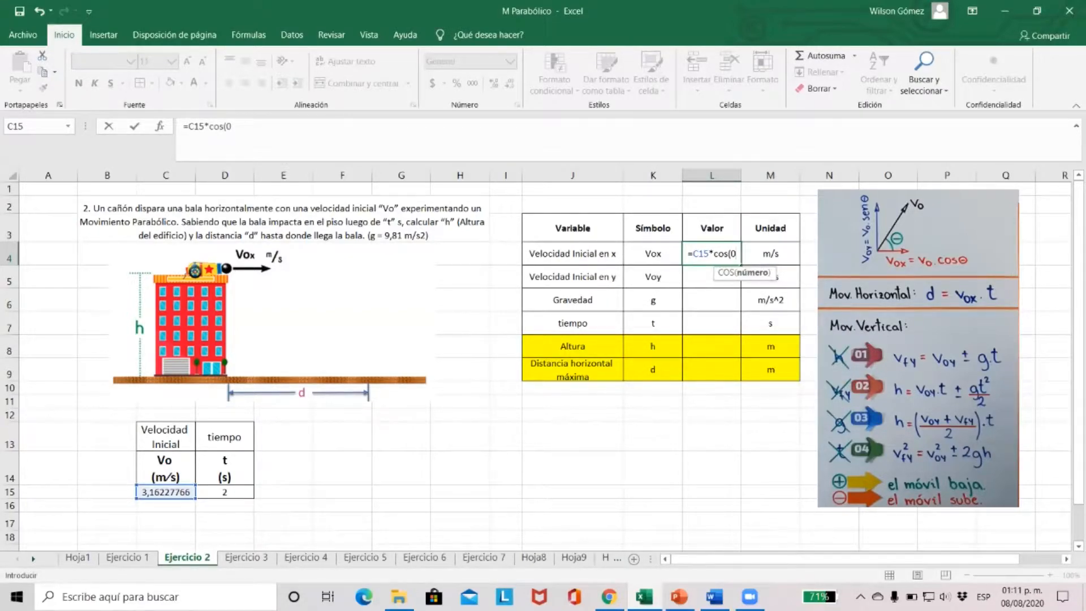
type(")")
key("Return")
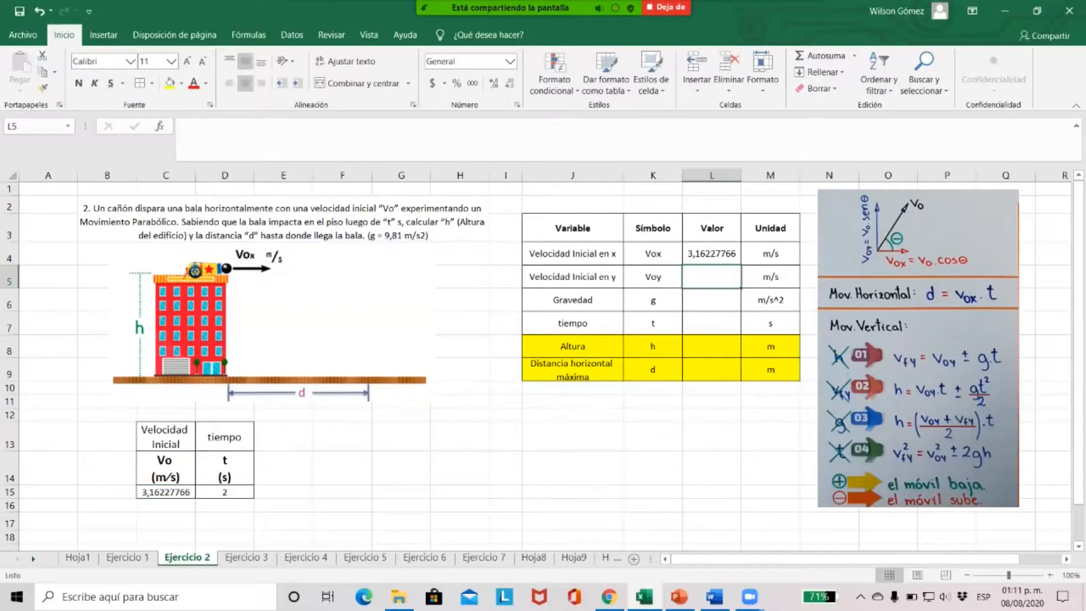
left_click(712, 254)
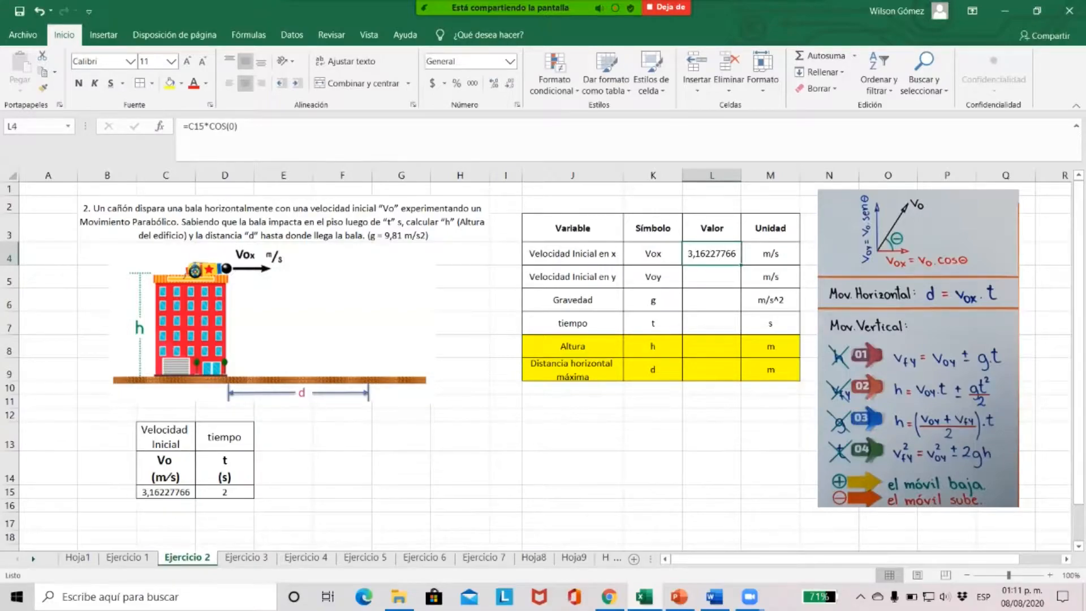
left_click(166, 492)
left_click(711, 254)
left_click(166, 492)
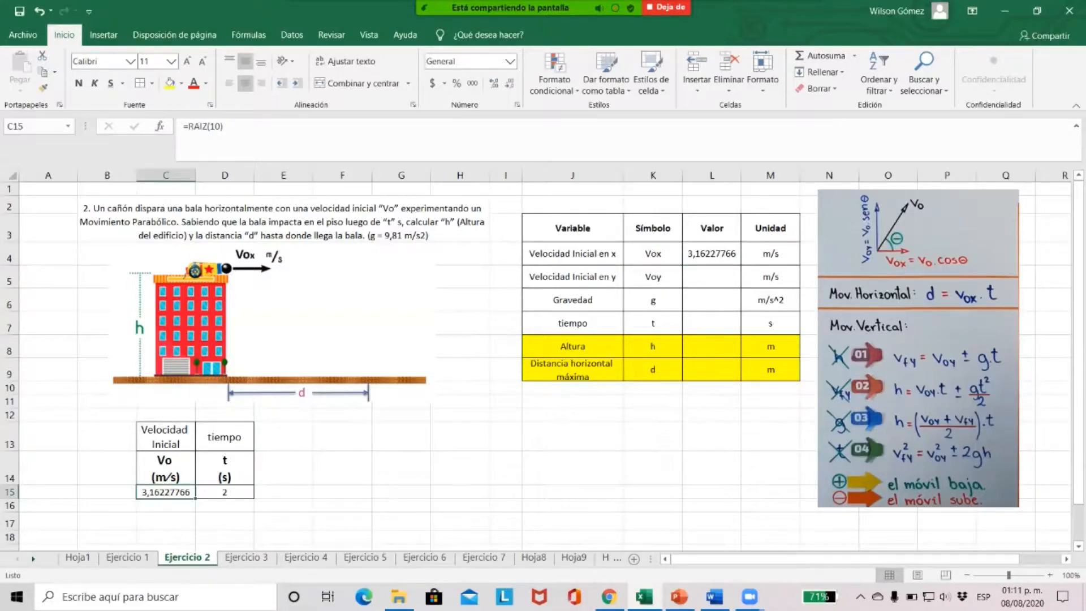
Calculate the initial vertical velocity Voy in L5 with the formula =C15*SENO(0)
left_click(711, 277)
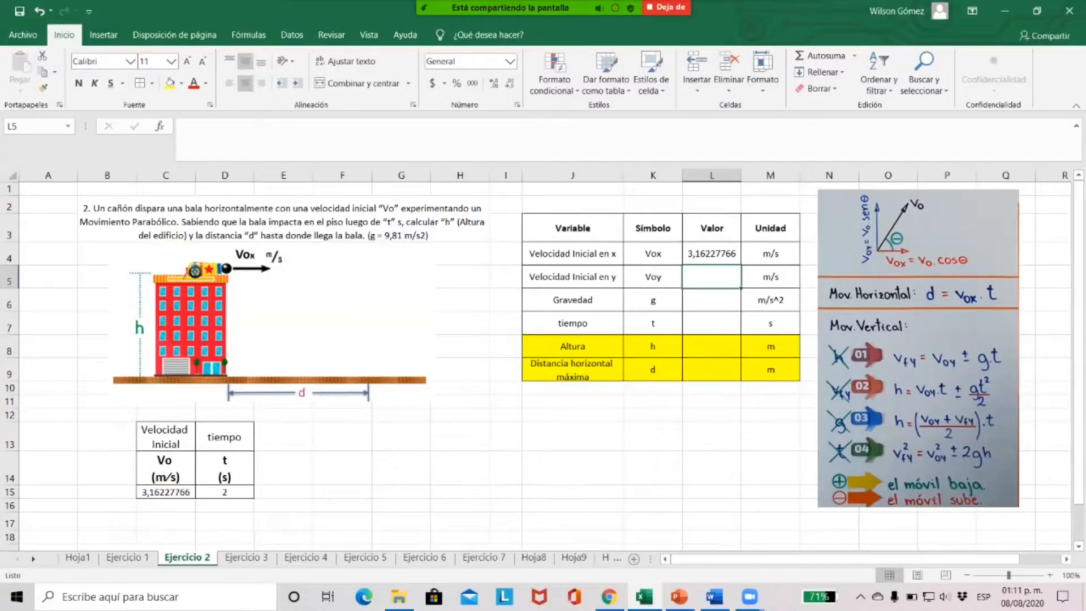
type("=")
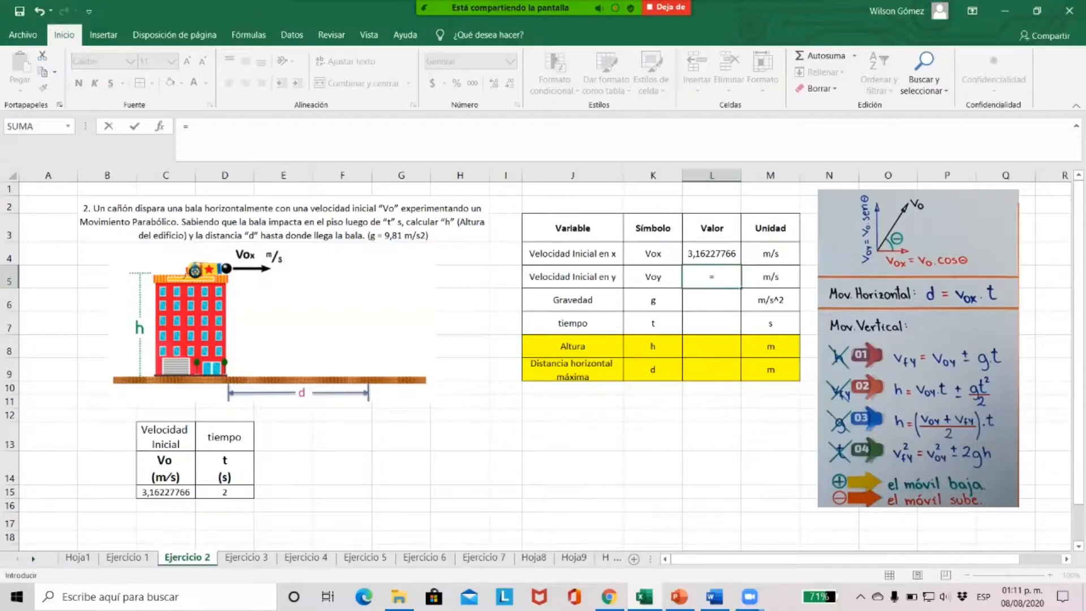
left_click(166, 492)
type("*sen")
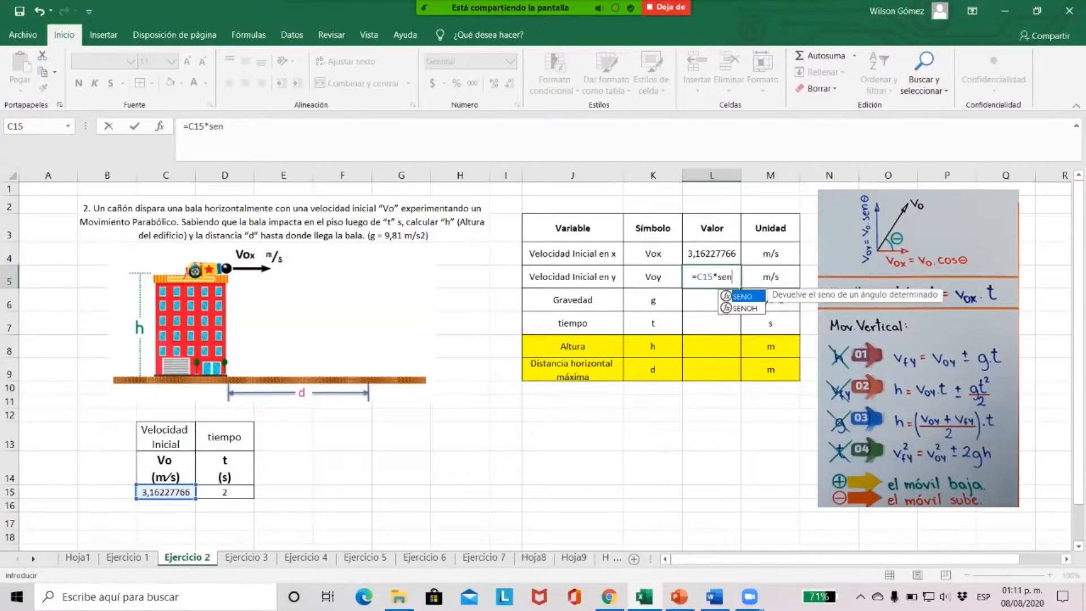
type("o(")
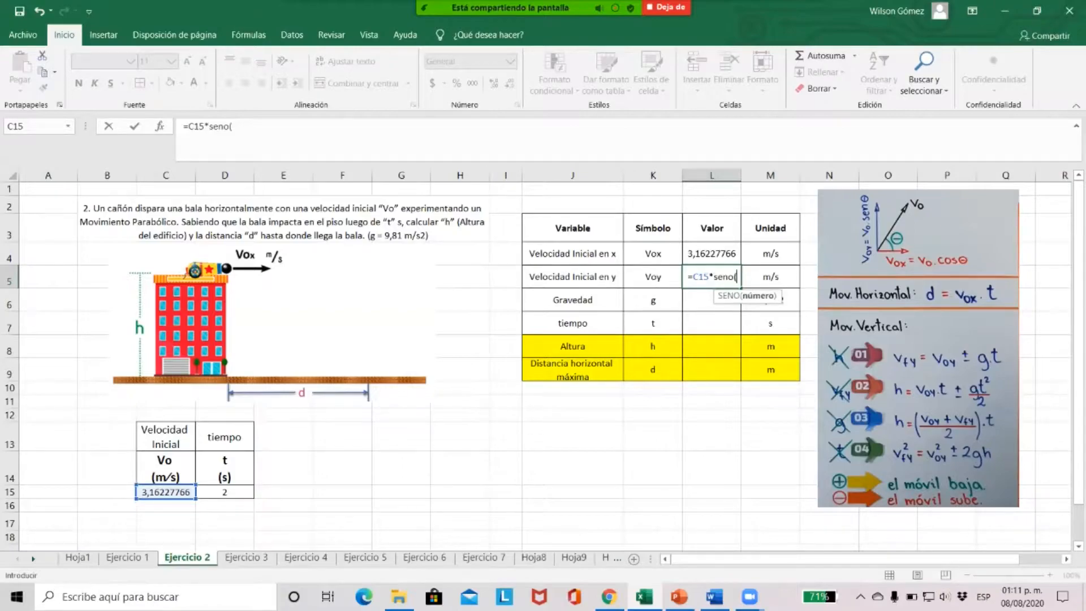
type("0)")
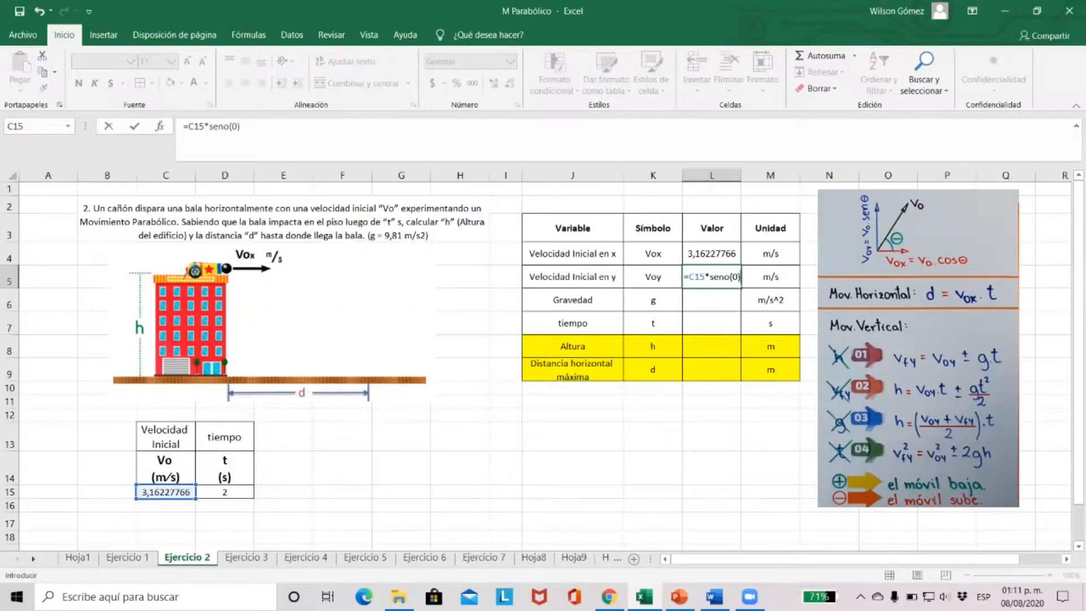
key("Return")
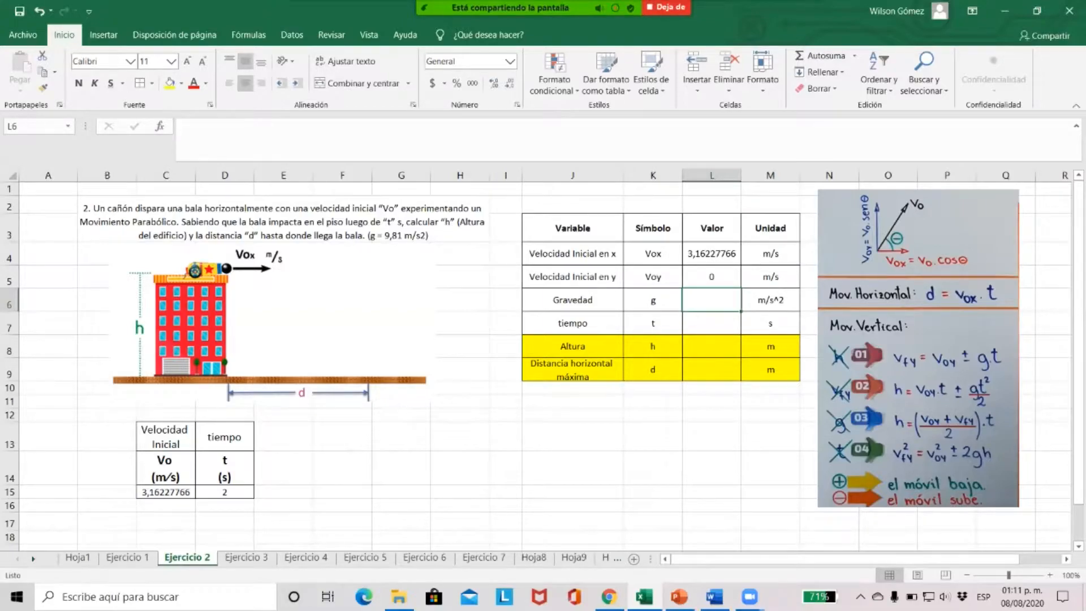
left_click(712, 277)
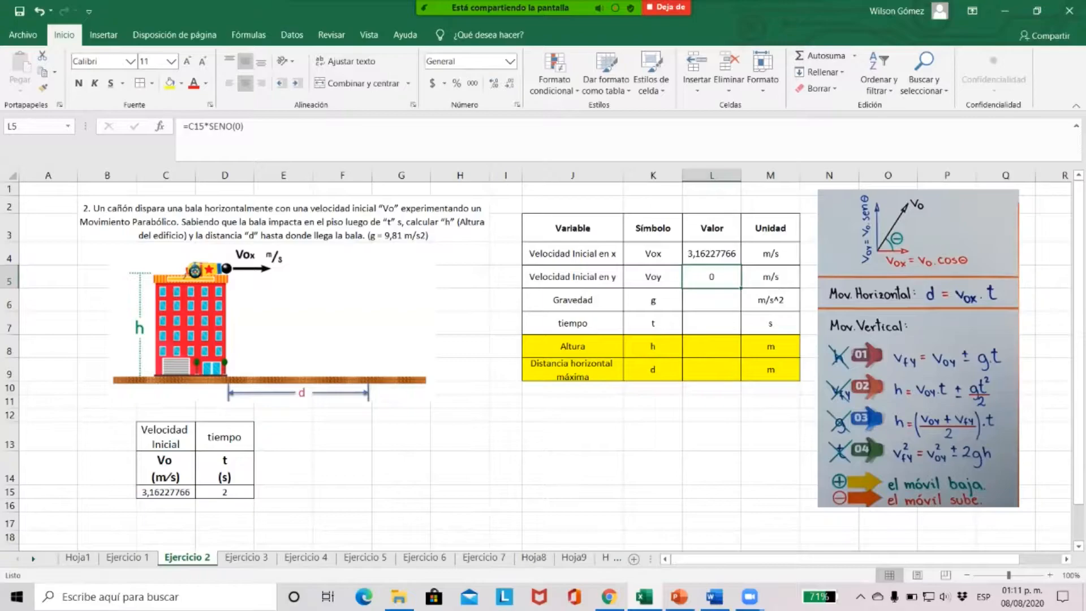
Enter the gravity g as 9,81 in L6 and the time t as 2 in L7
left_click(712, 300)
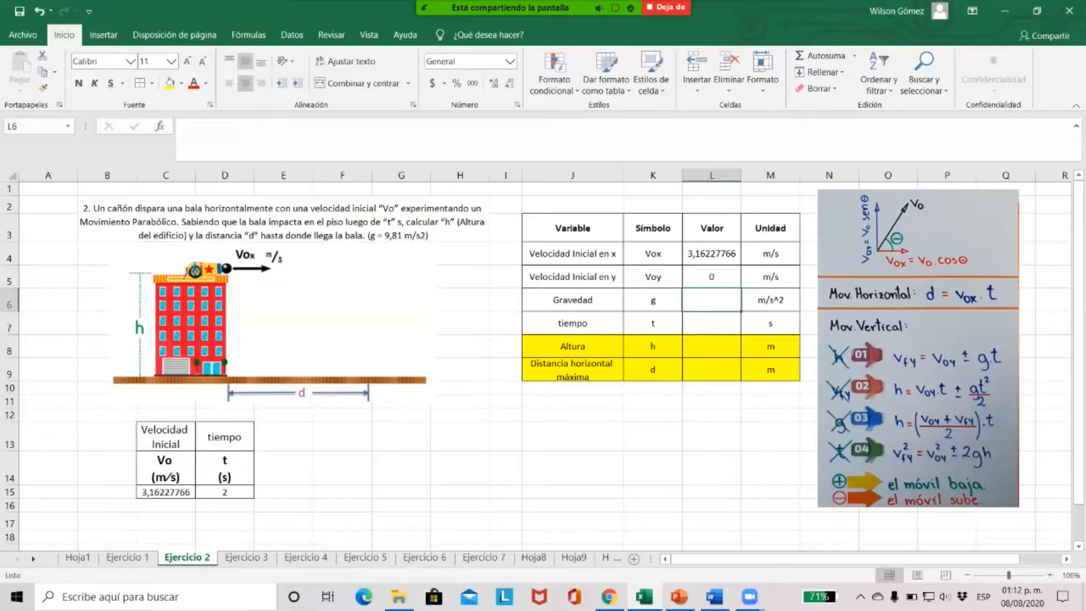
type("9,81")
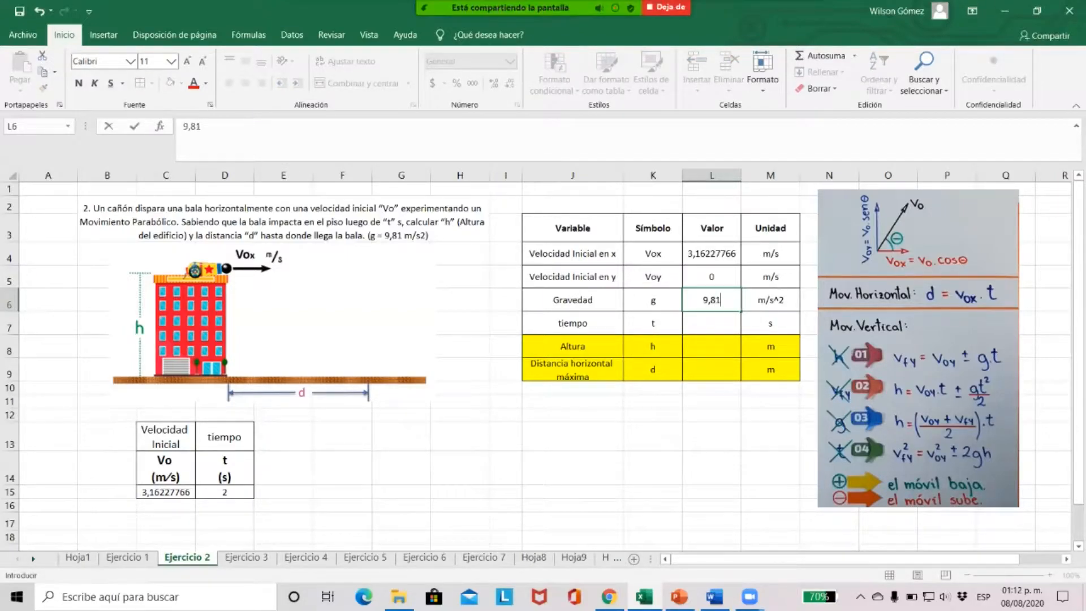
key("Return")
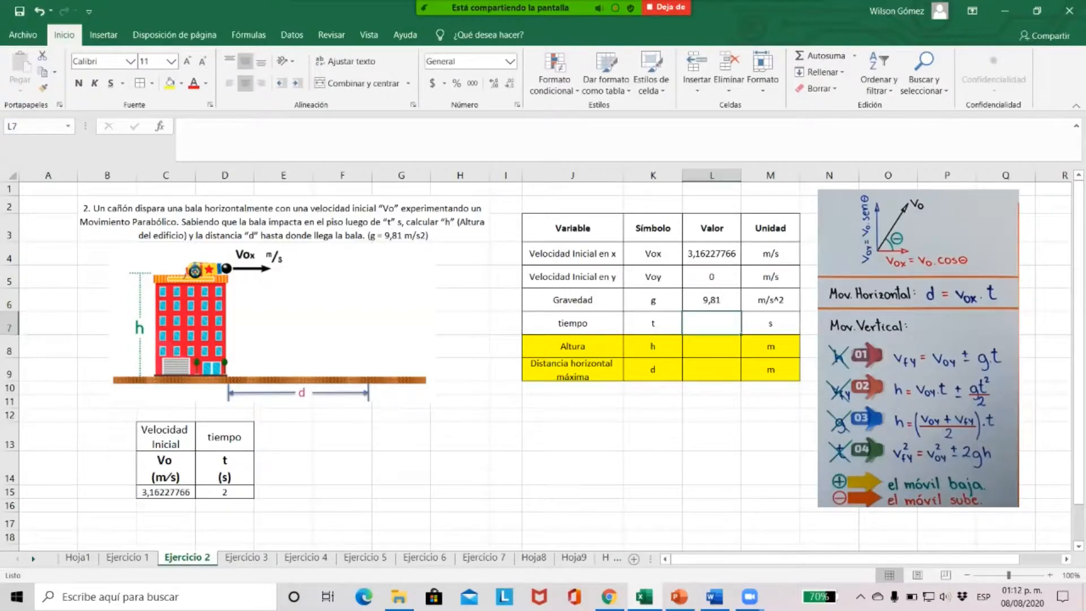
type("2")
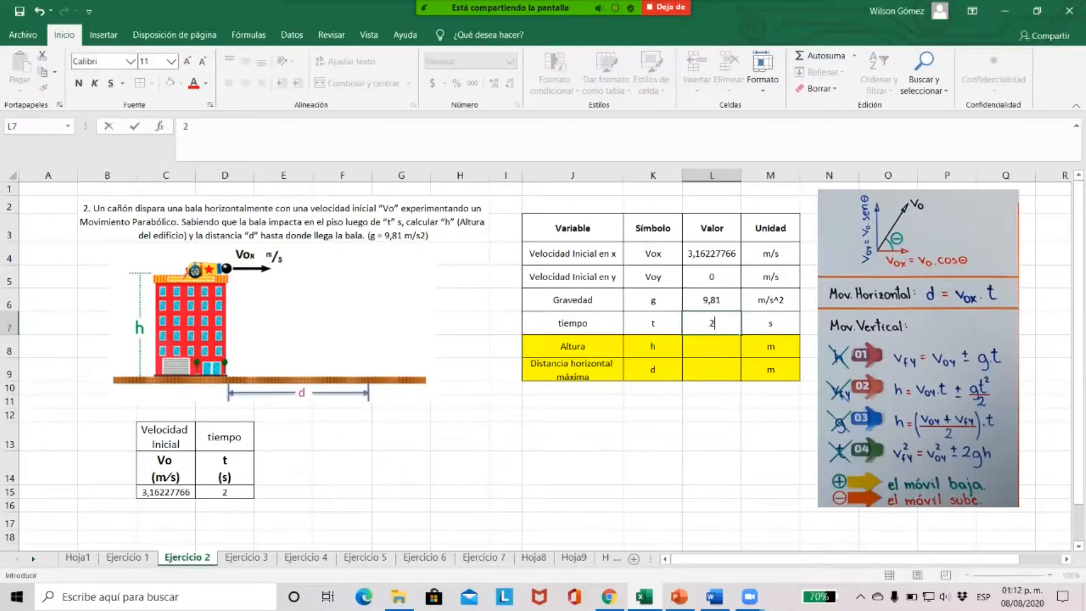
key("Return")
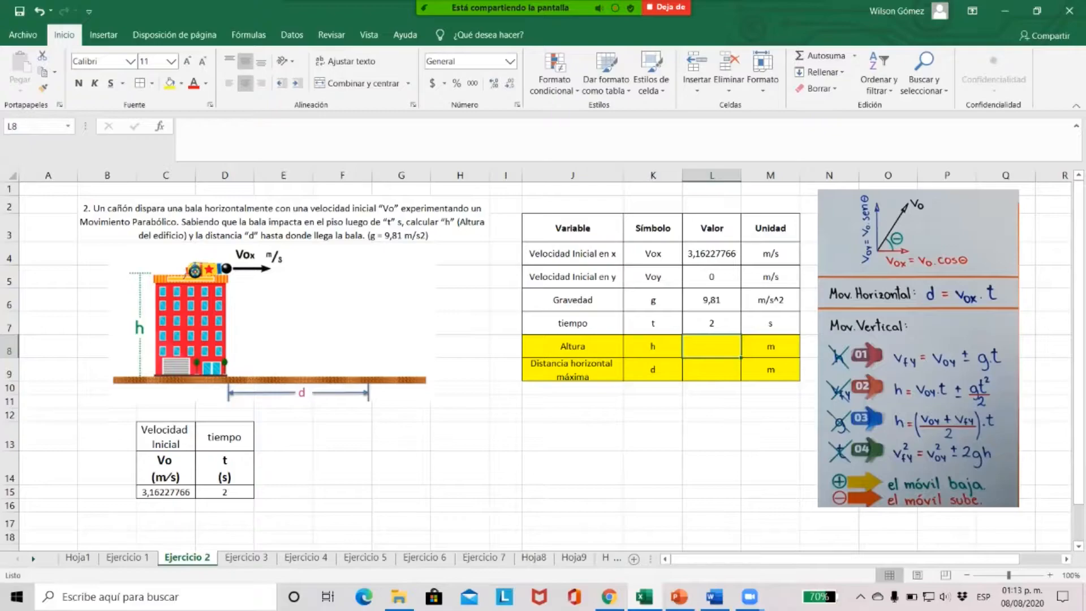
Calculate the building height h in L8 with the formula =L5*L7+(L6*L7^2)/2 and review the result
type("=")
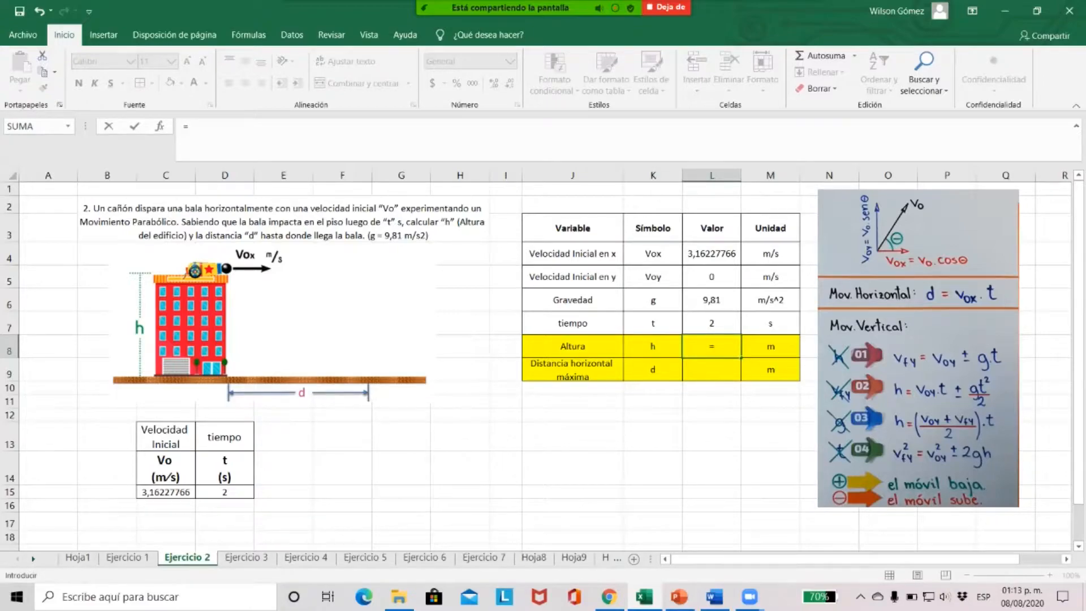
left_click(711, 278)
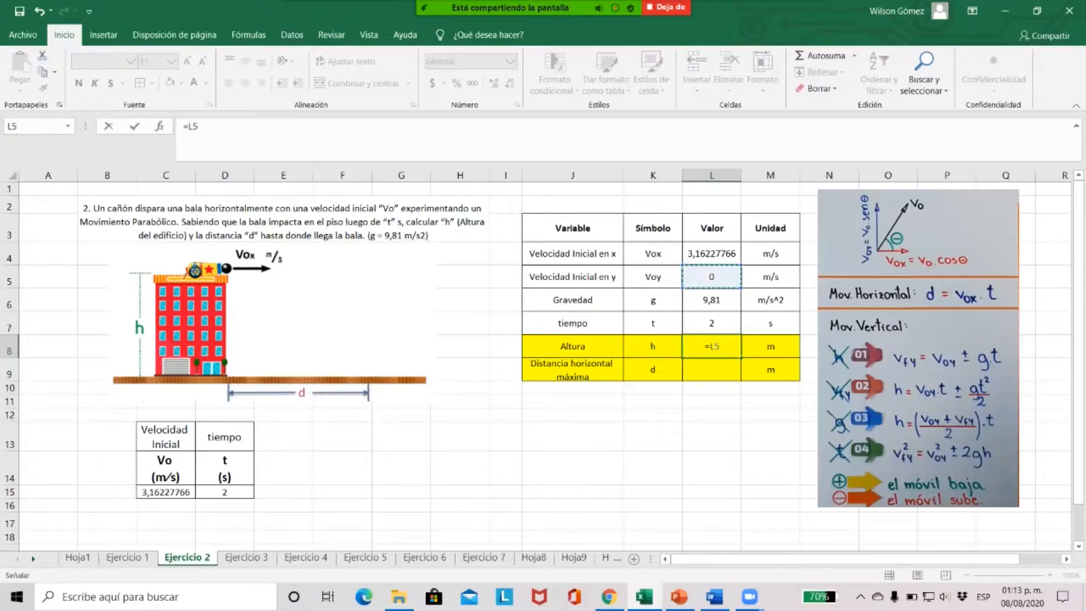
type("*")
left_click(711, 323)
type("+")
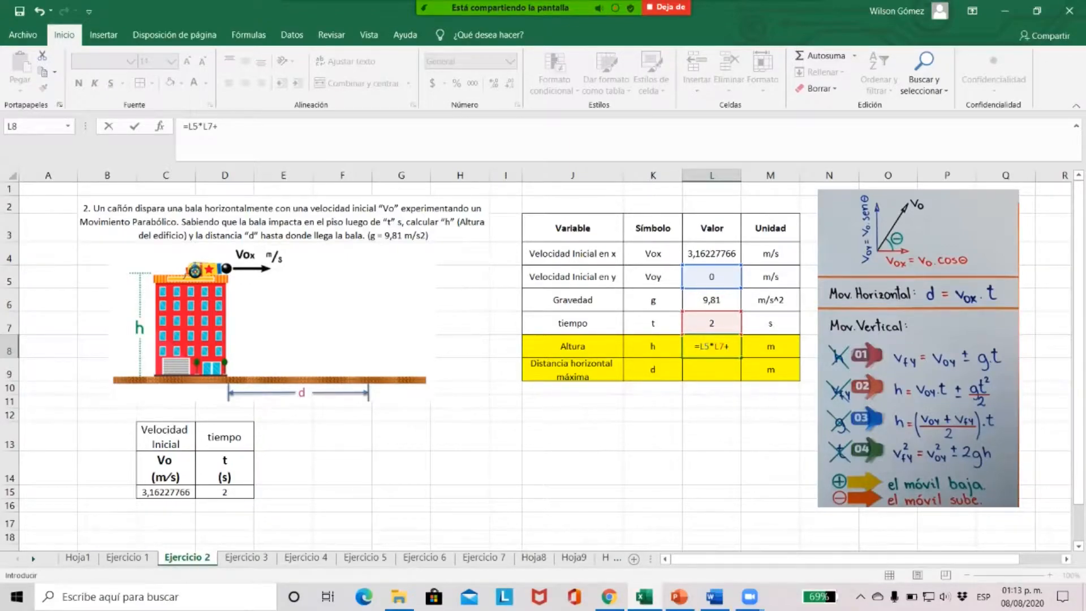
type("(")
left_click(711, 300)
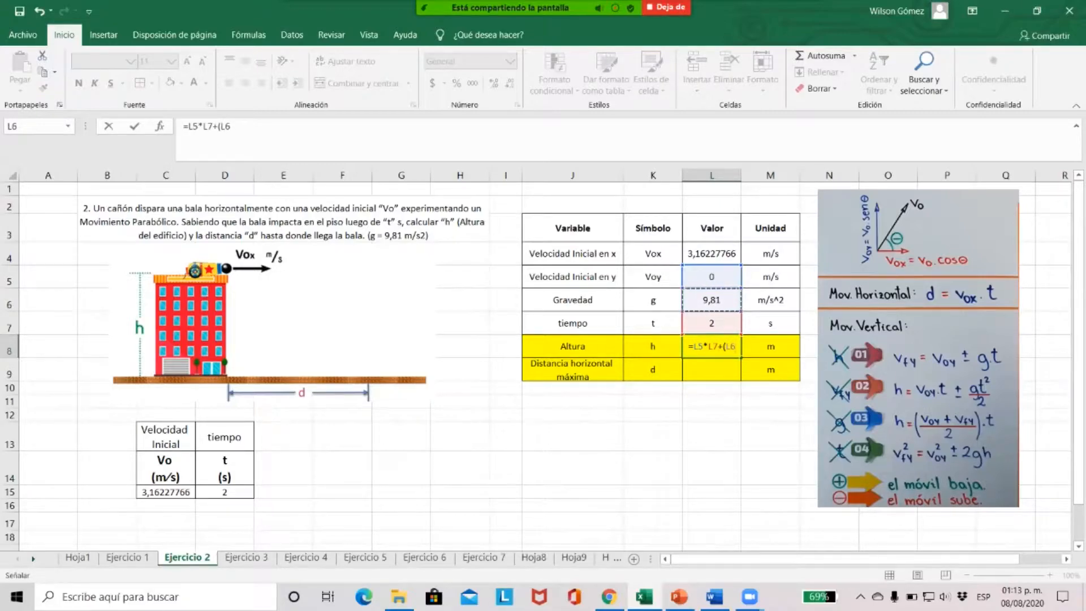
type("*")
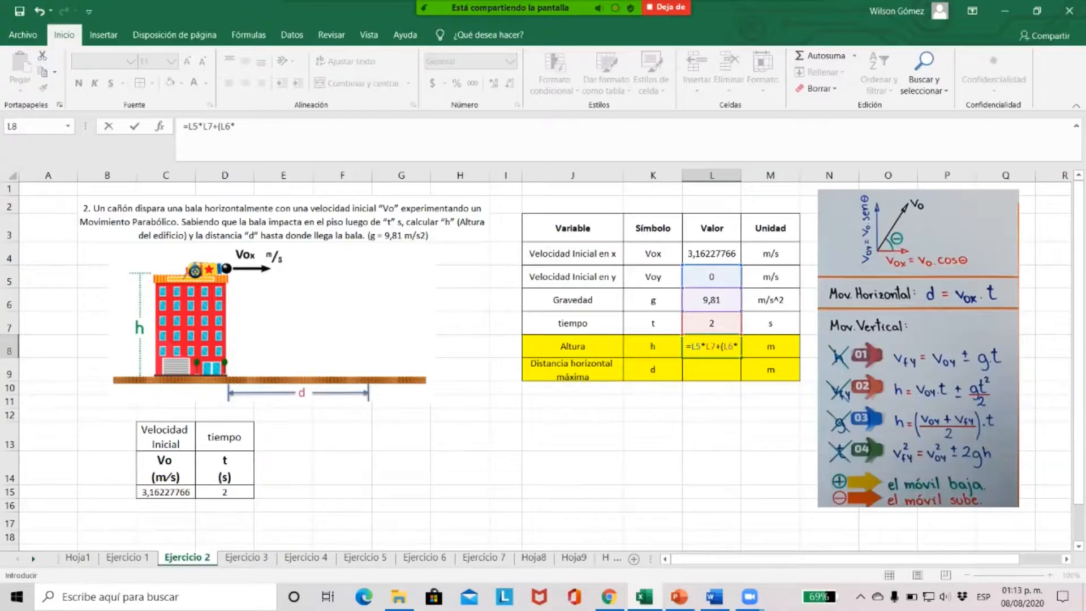
left_click(712, 323)
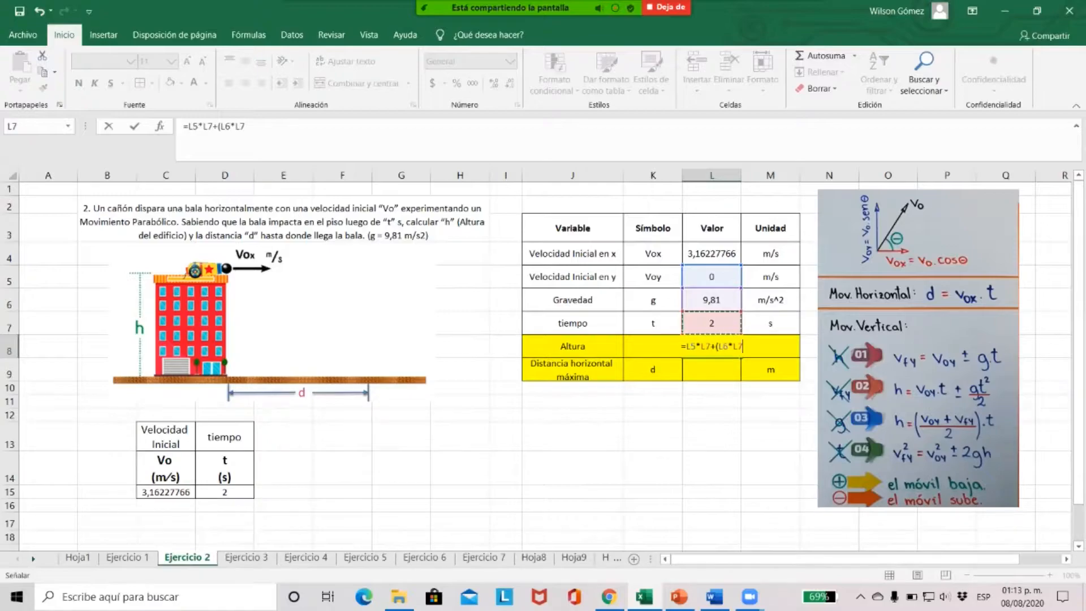
type("^2")
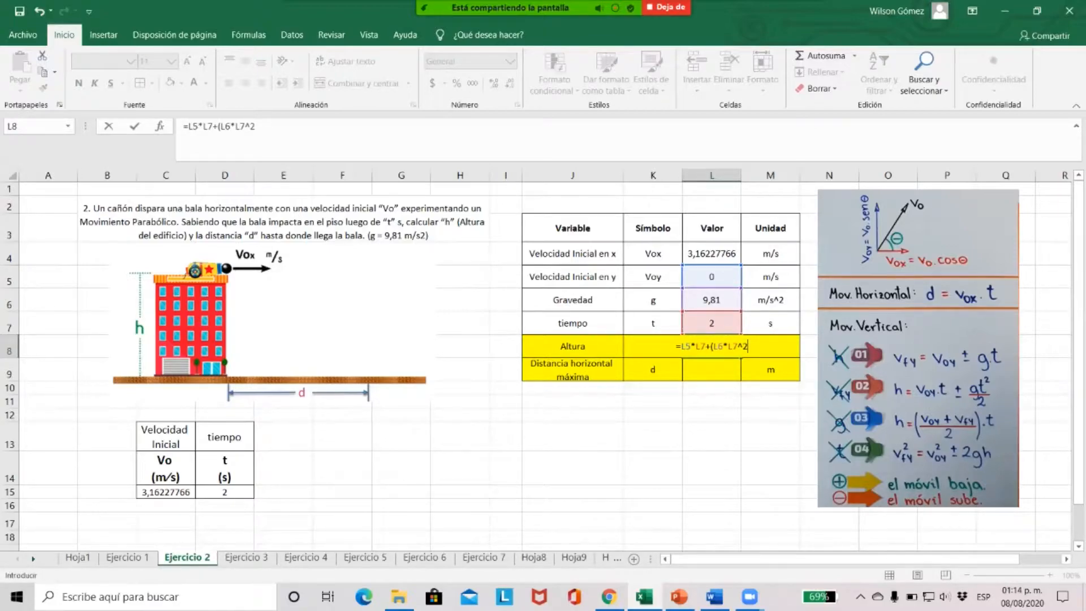
type(")/2")
key("Return")
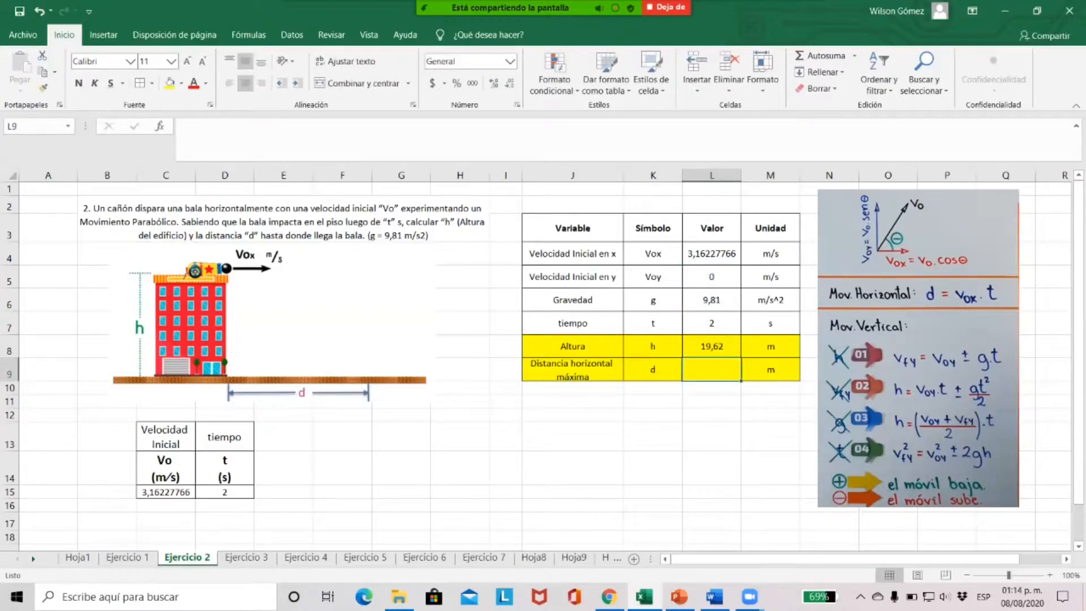
left_click(711, 346)
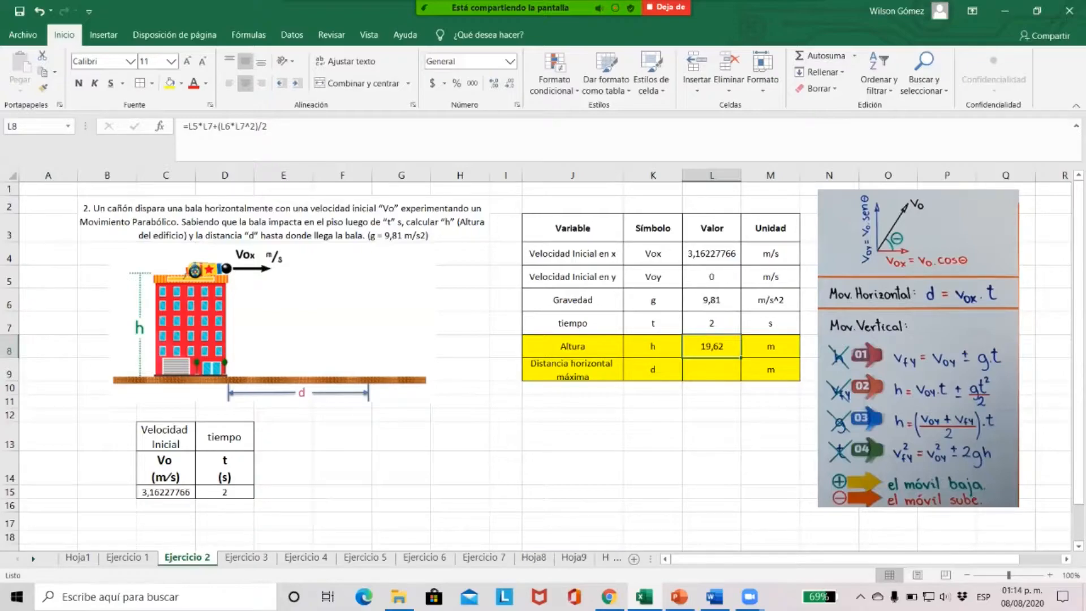
left_click(770, 346)
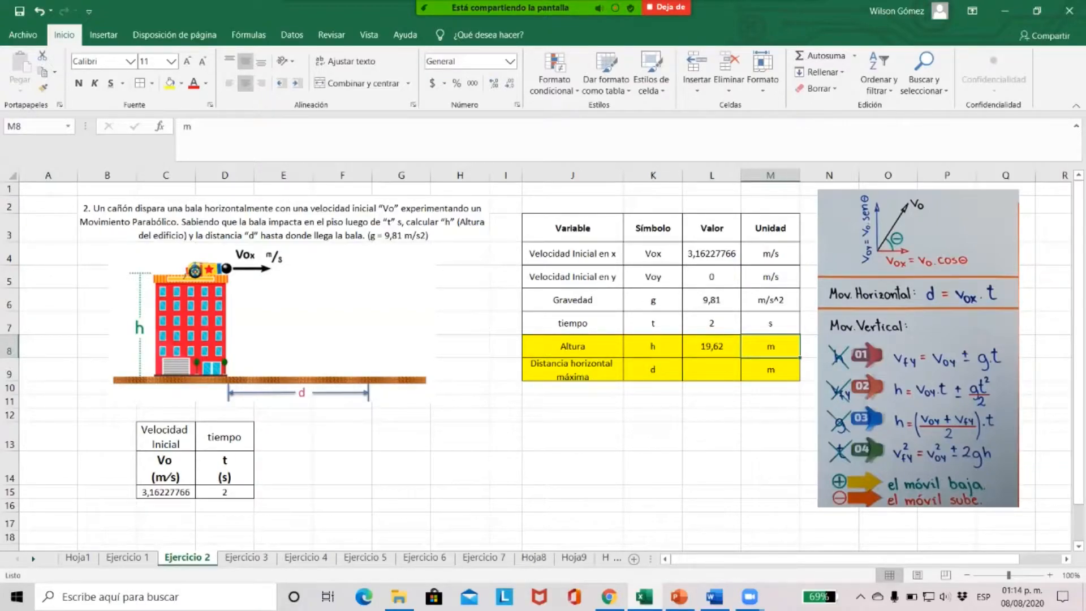
left_click(712, 346)
Calculate the maximum horizontal distance d in L9 with the formula =L4*L7 and review it together with the height in L8
left_click(712, 369)
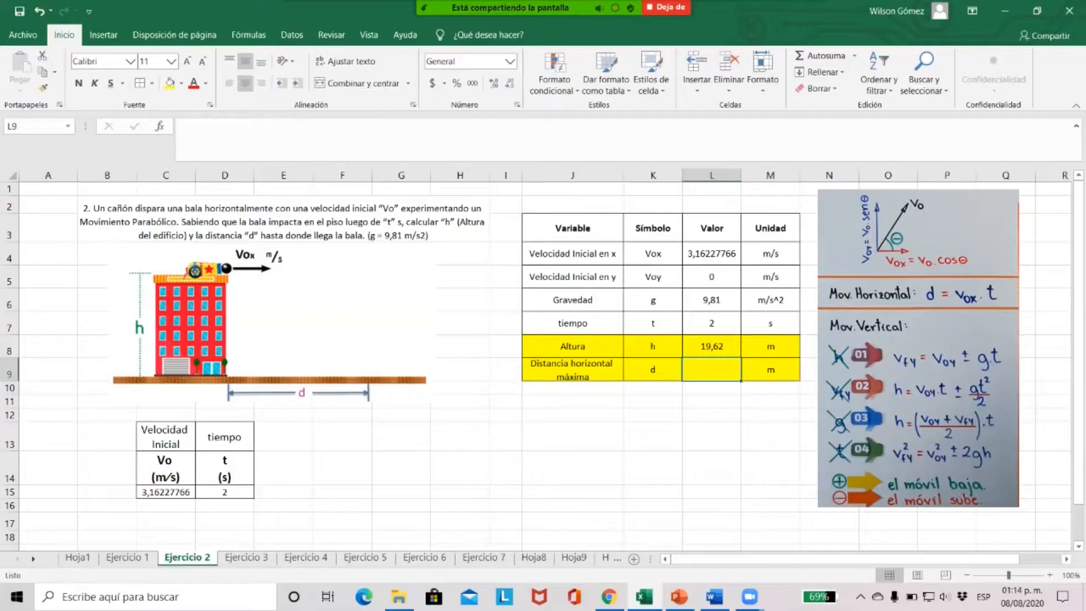
type("=")
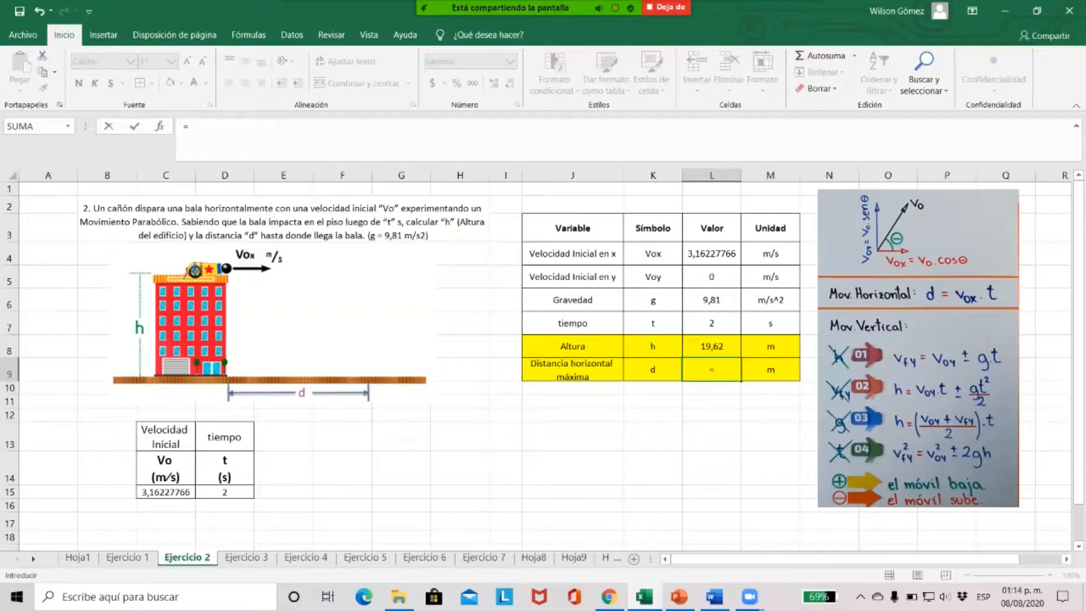
type("L4*")
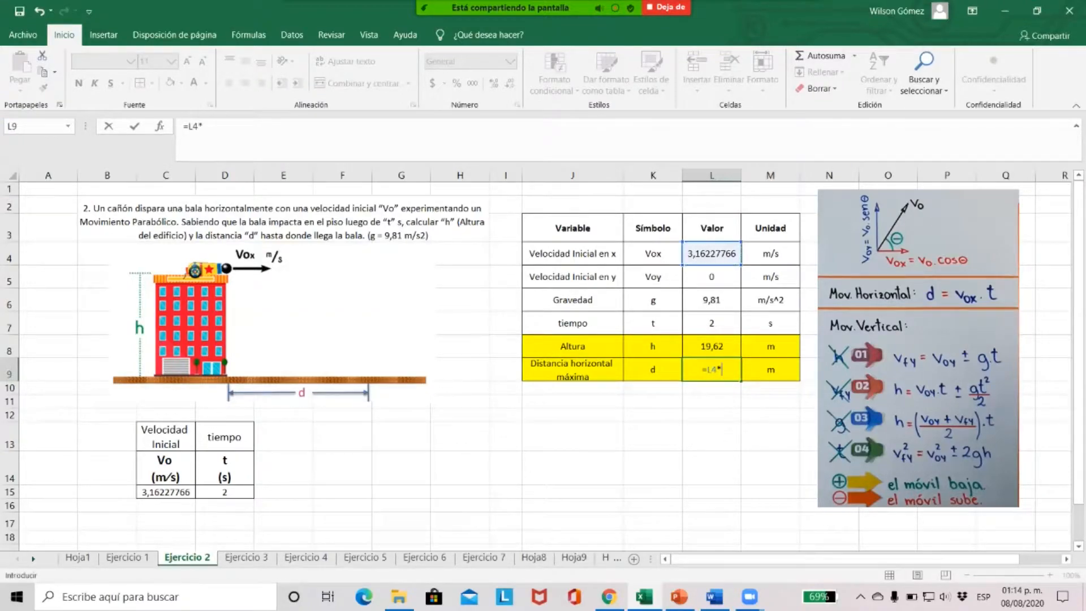
left_click(711, 323)
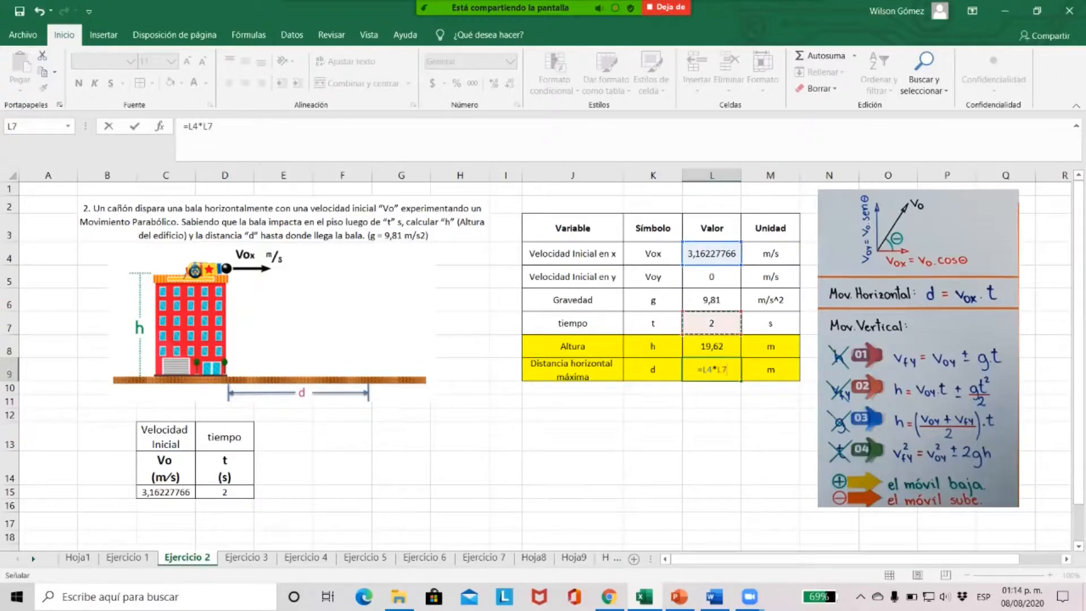
key("Return")
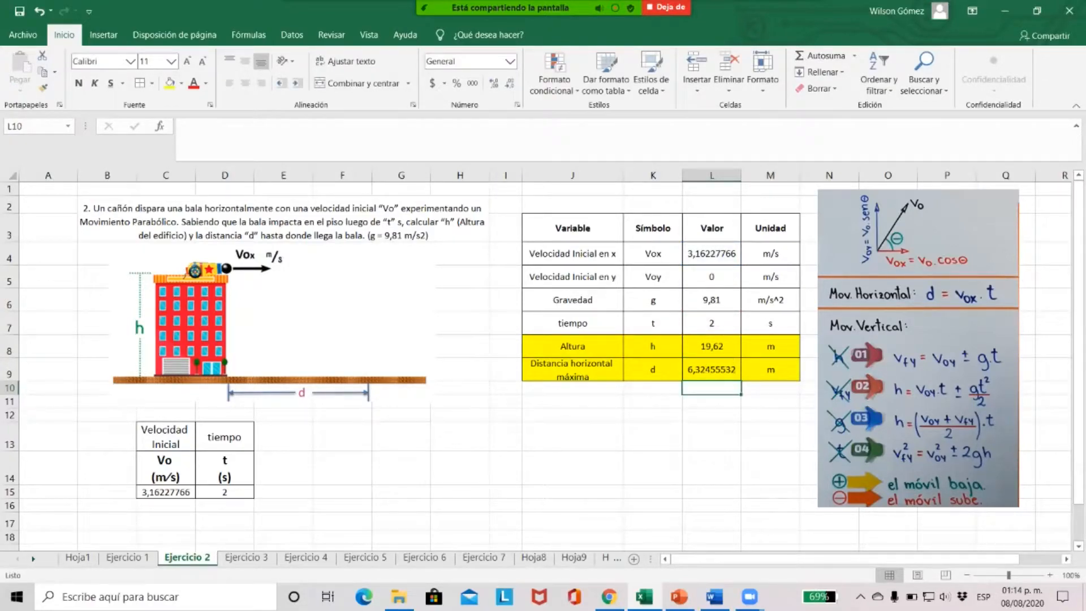
left_click(711, 369)
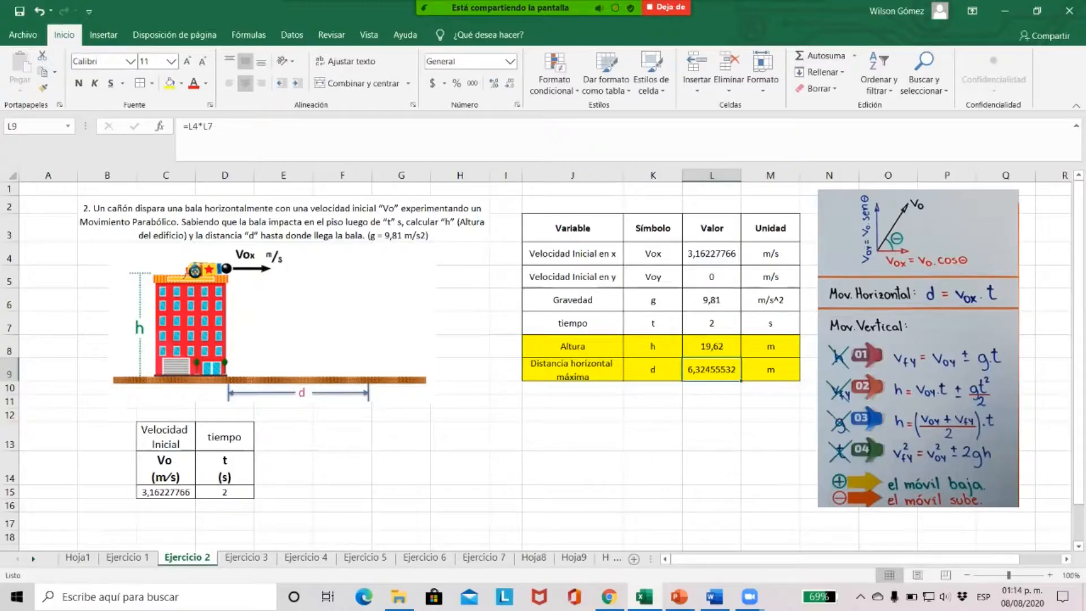
left_click(712, 347)
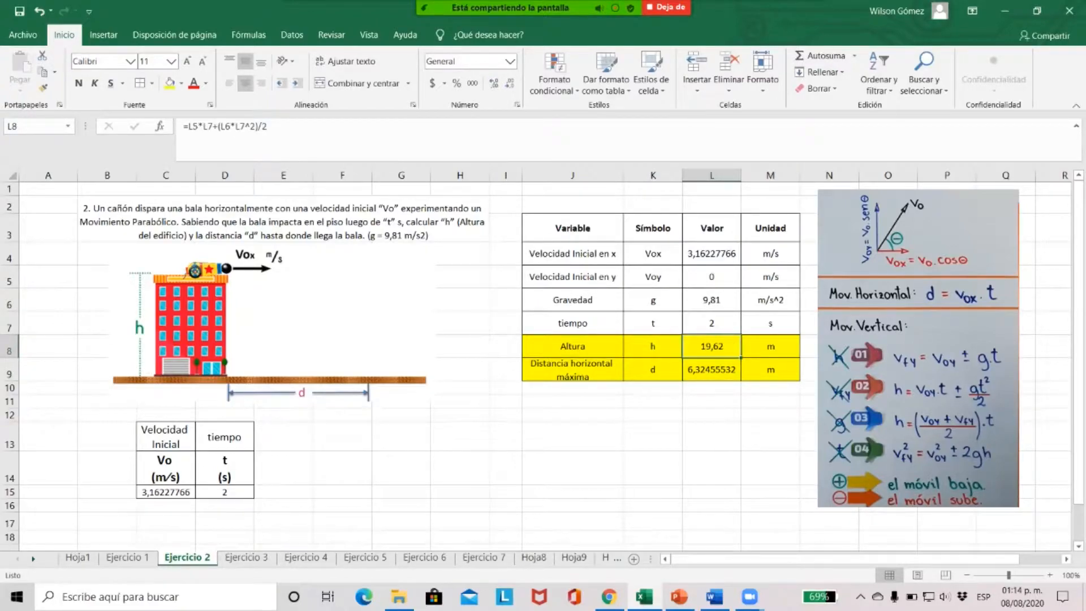
left_click(712, 369)
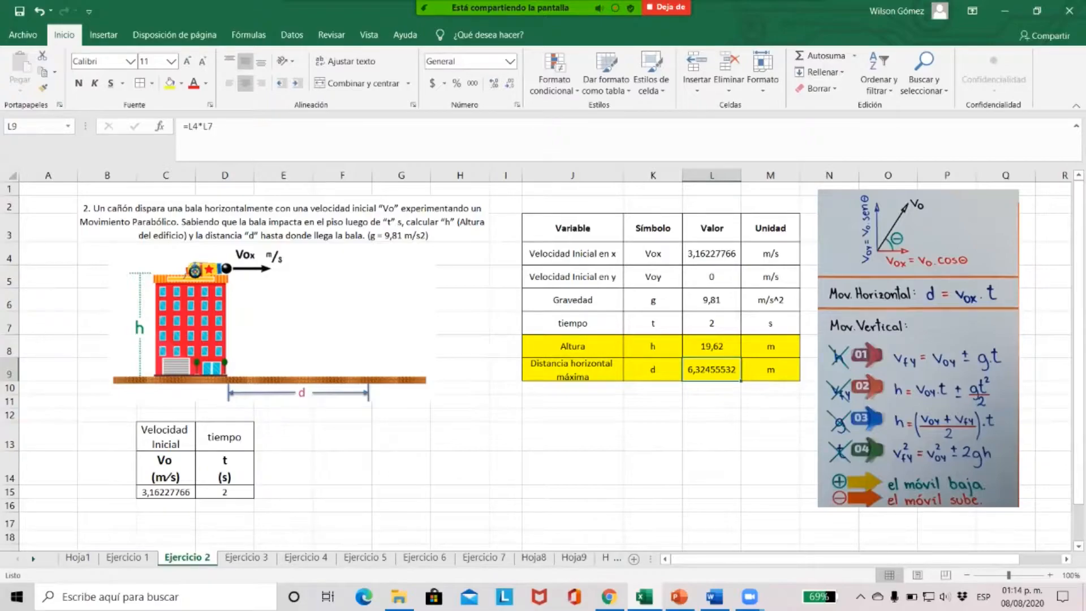
left_click(712, 346)
left_click(711, 370)
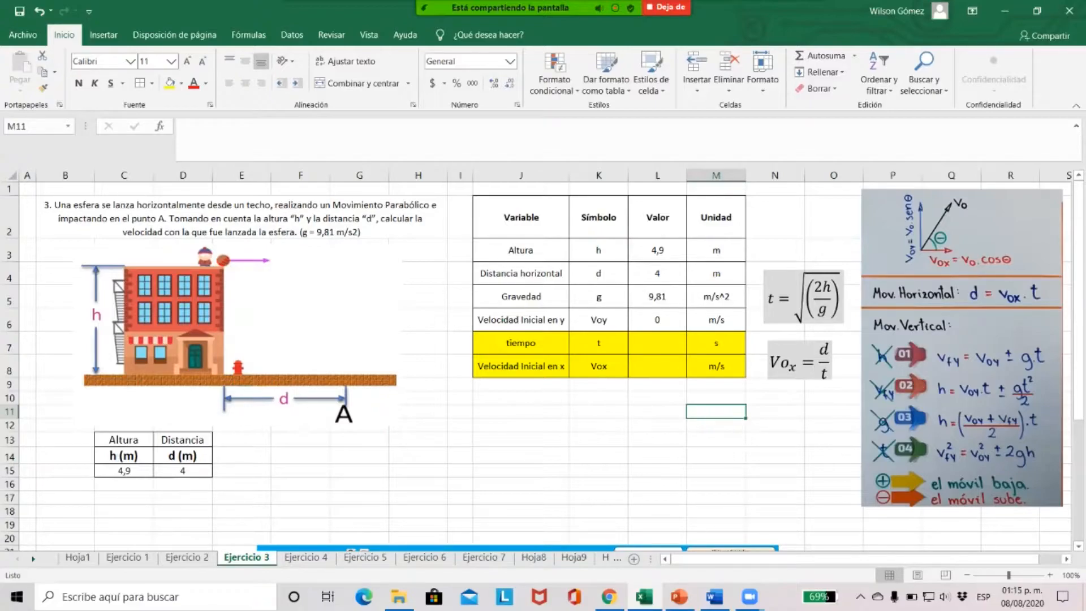
On the Ejercicio 3 sheet, examine the given height and distance in C15 and D15 and the cells L3 and L4 that reference them
left_click_drag(124, 471, 123, 457)
left_click(124, 470)
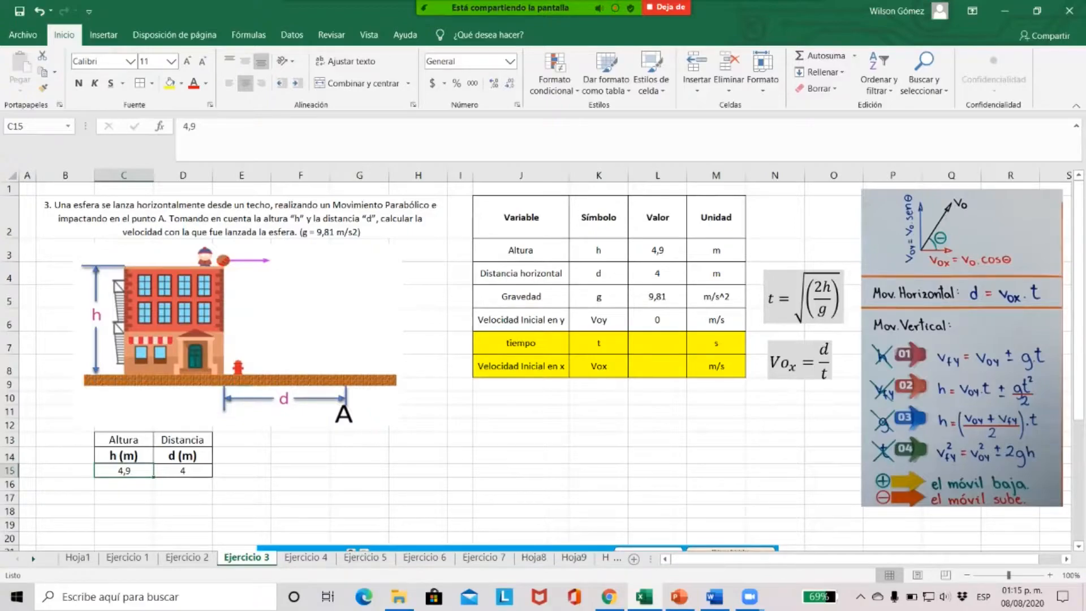
left_click(182, 471)
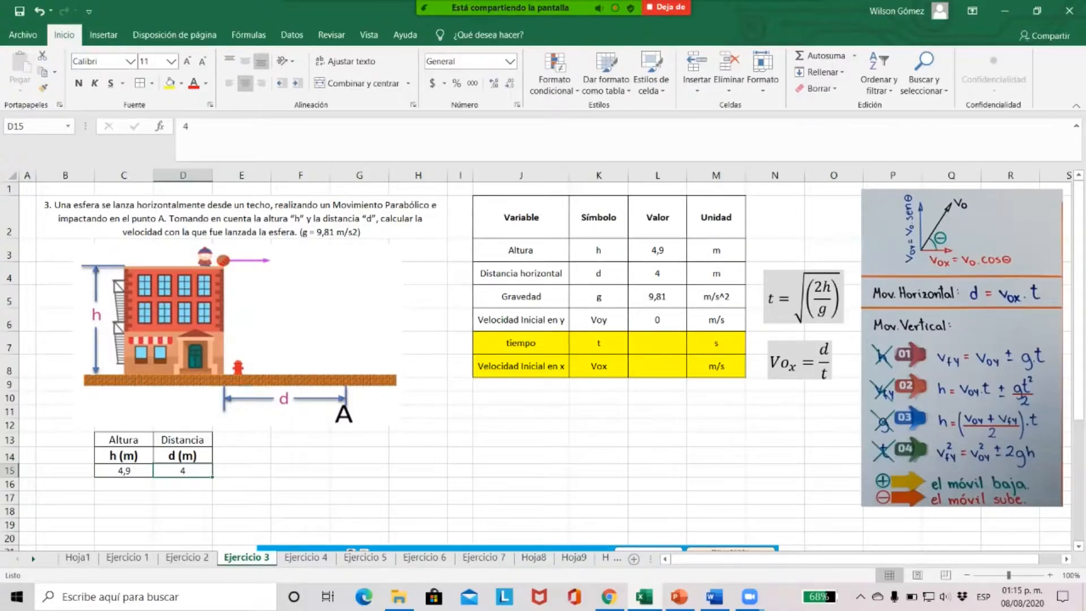
left_click(657, 250)
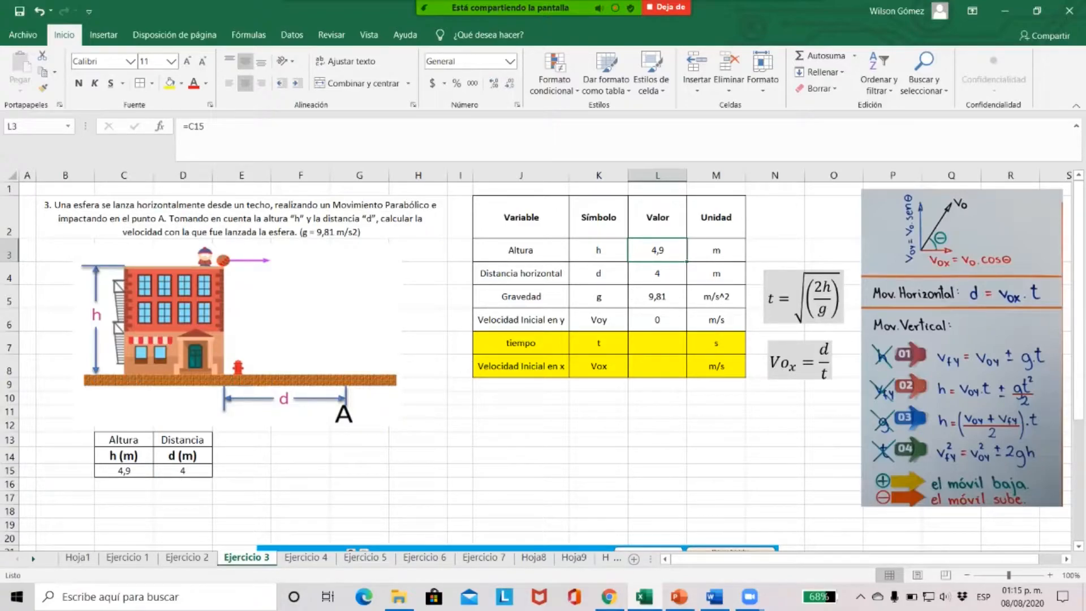
left_click(658, 273)
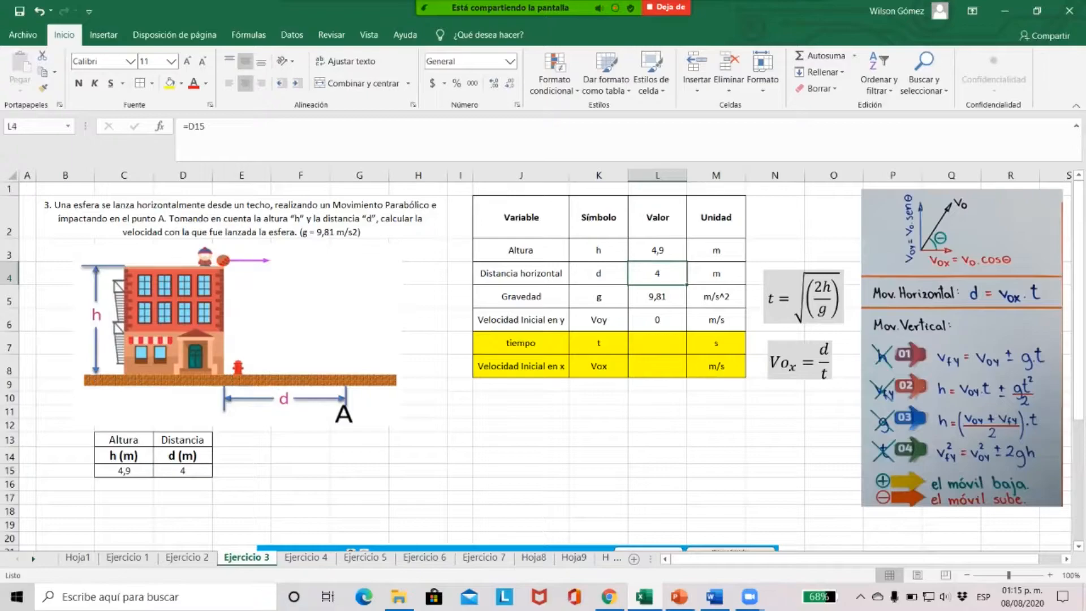
Examine the gravity in L5 and the initial vertical velocity in L6, comparing it with L5 on the Ejercicio 2 sheet, and review L3:L6
left_click(658, 297)
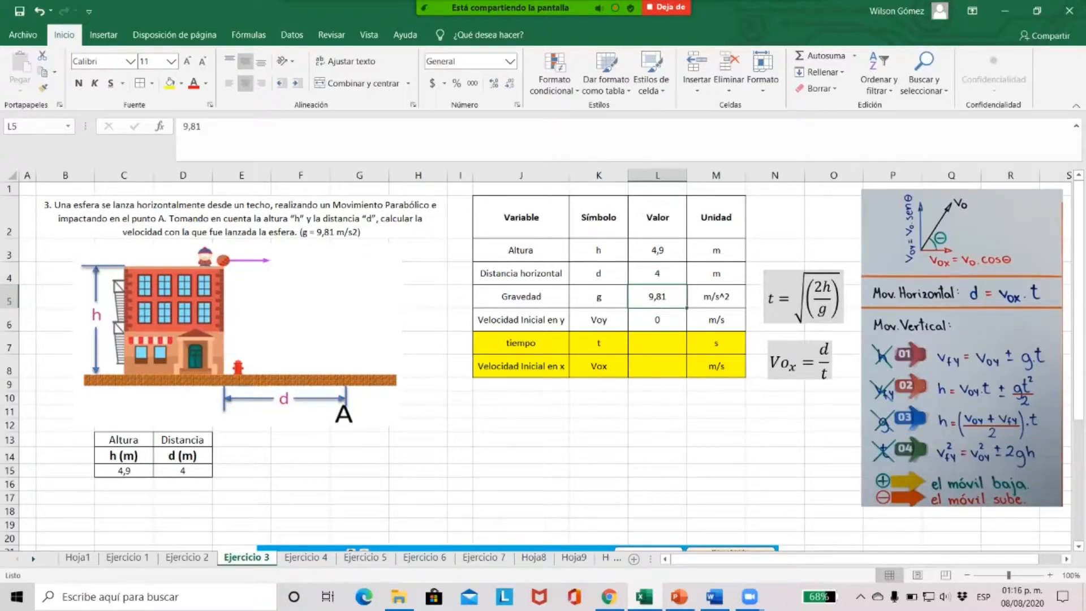
left_click(657, 319)
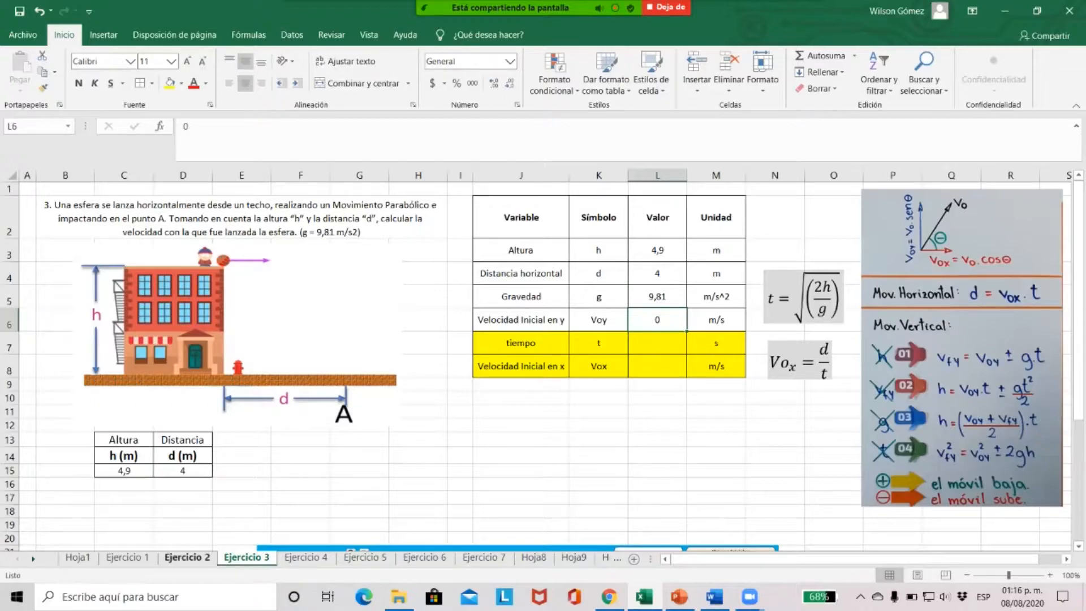
left_click(188, 557)
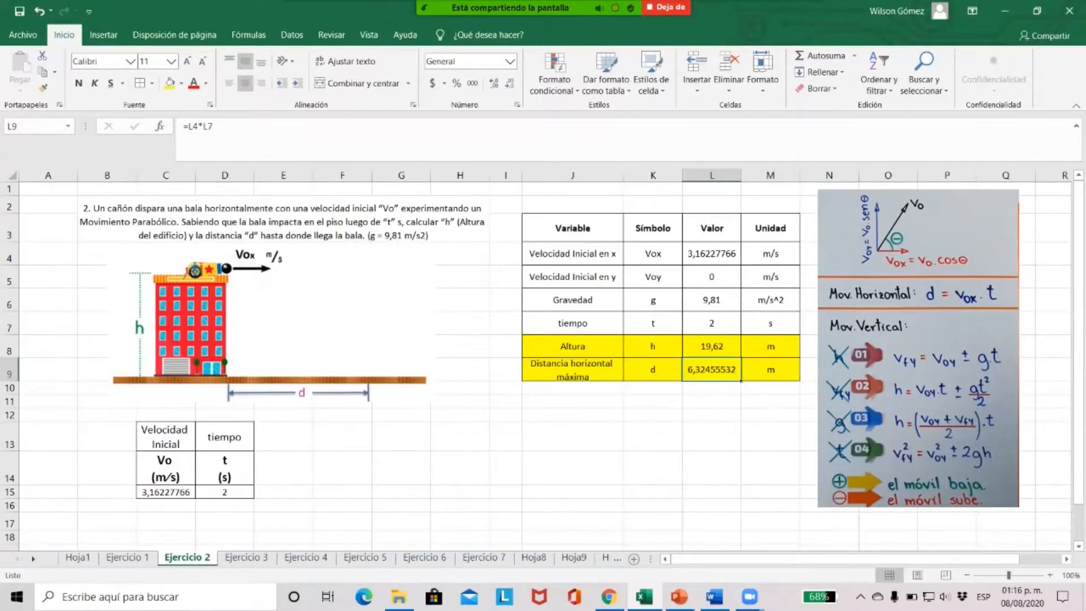
left_click(712, 277)
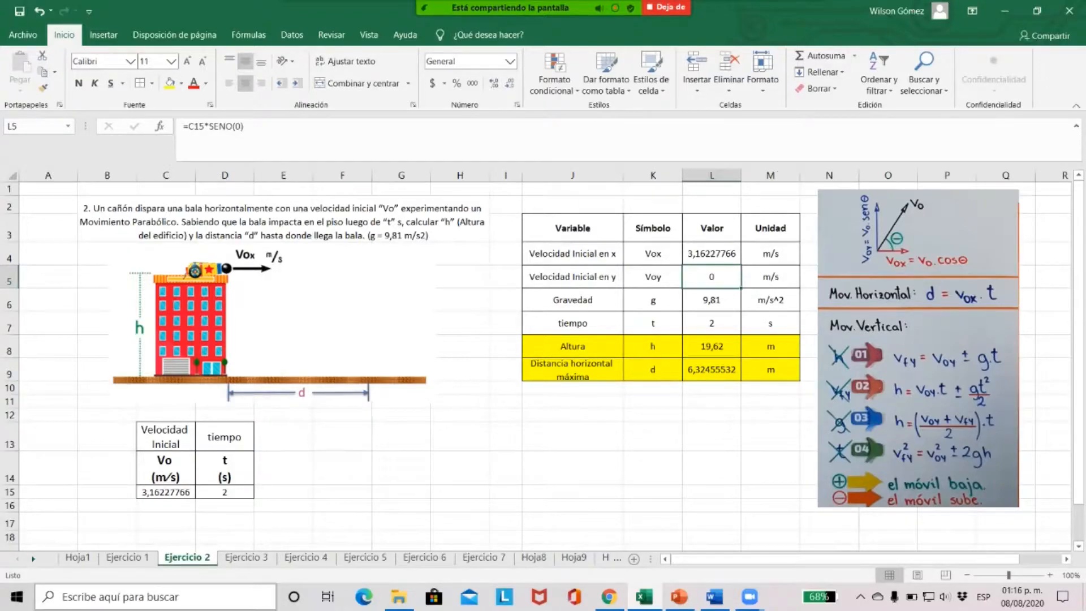
left_click(246, 557)
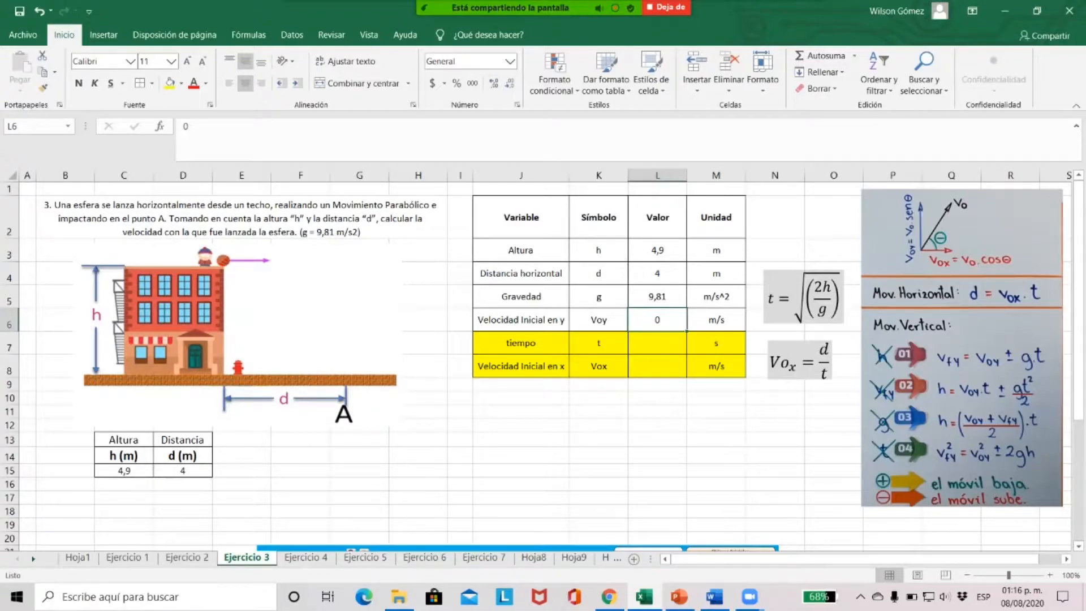
left_click_drag(657, 250, 657, 321)
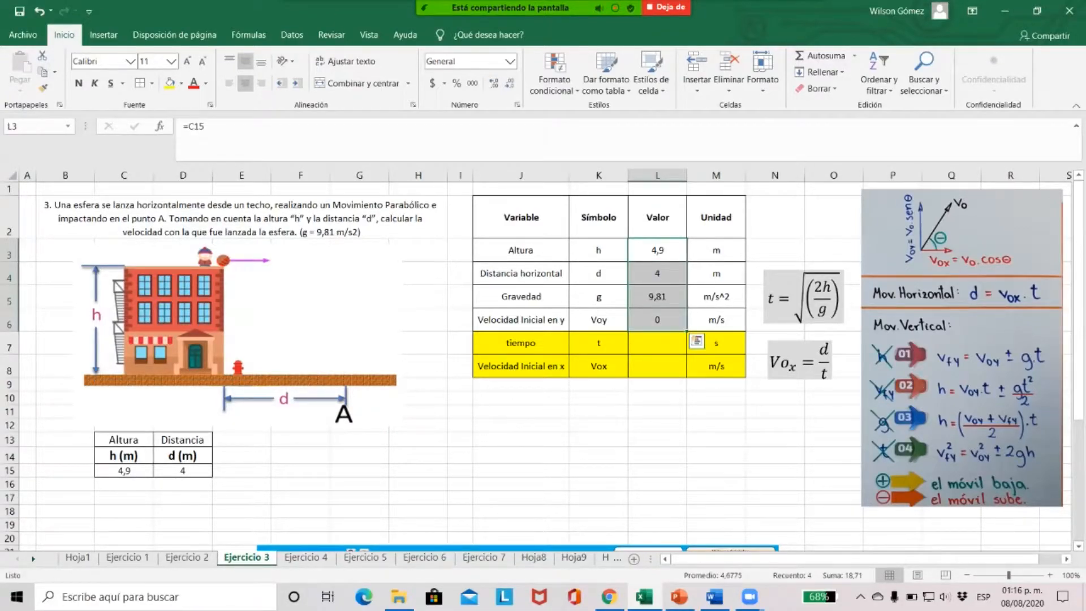
Calculate the time t in L7 with the formula =RAIZ(2*L3/L5) and review the result
left_click(657, 343)
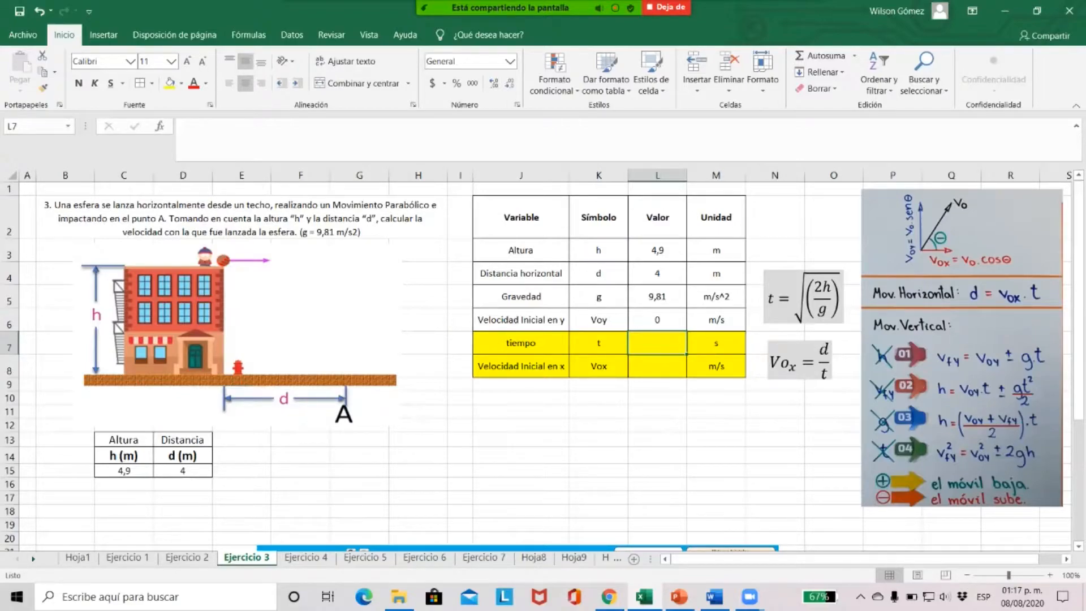
type("=")
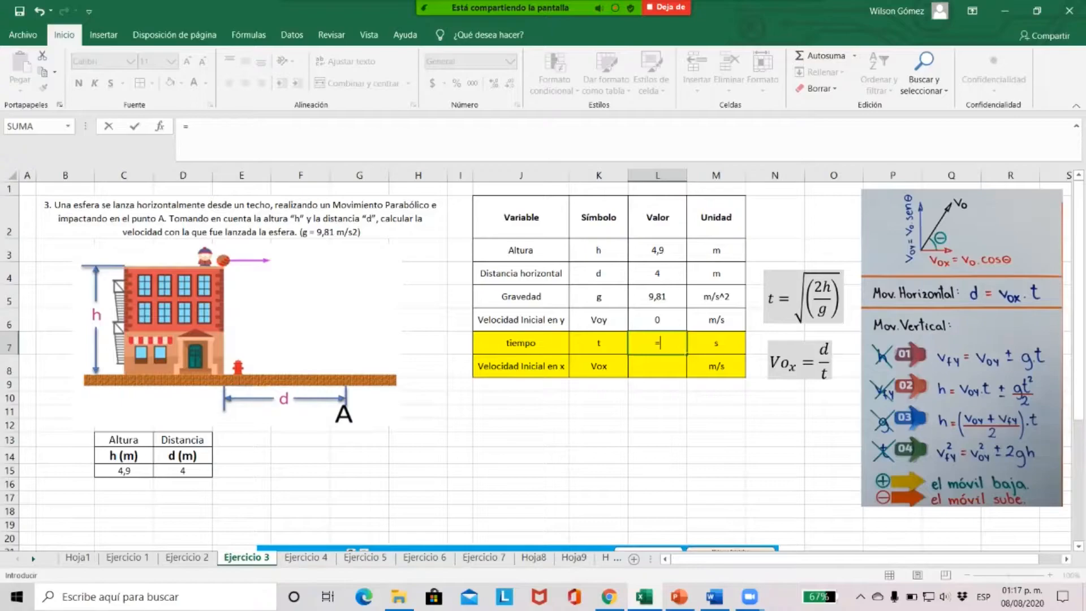
type("raiz")
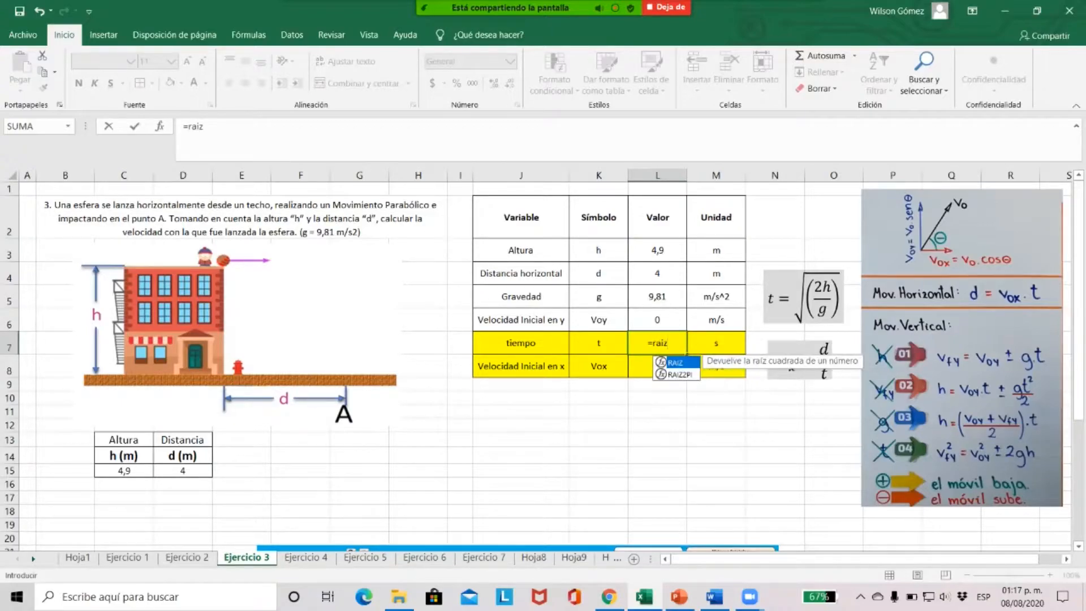
type("(")
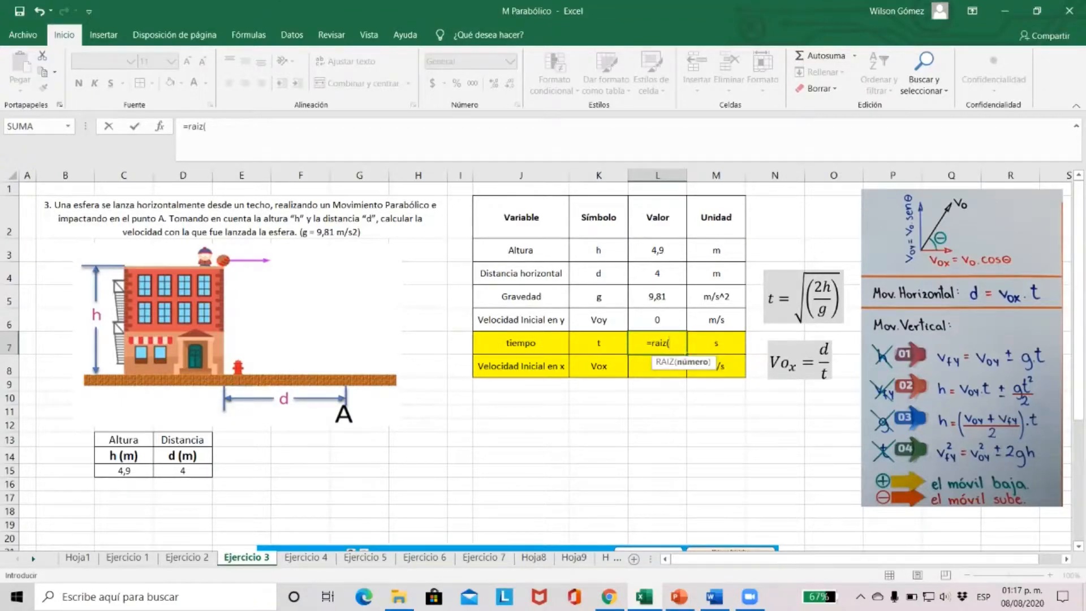
type("2*")
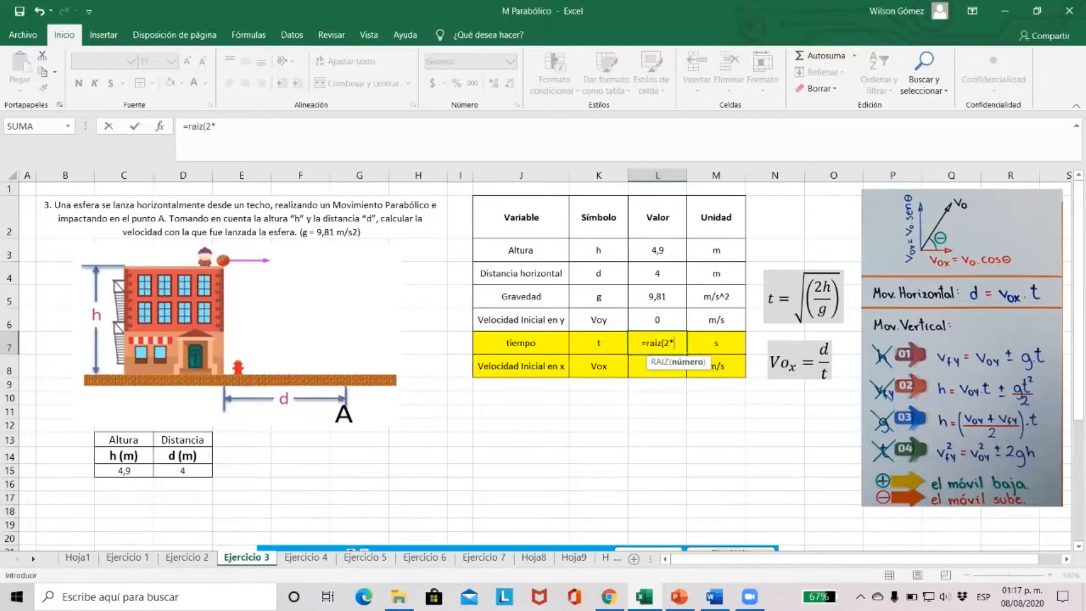
left_click(657, 250)
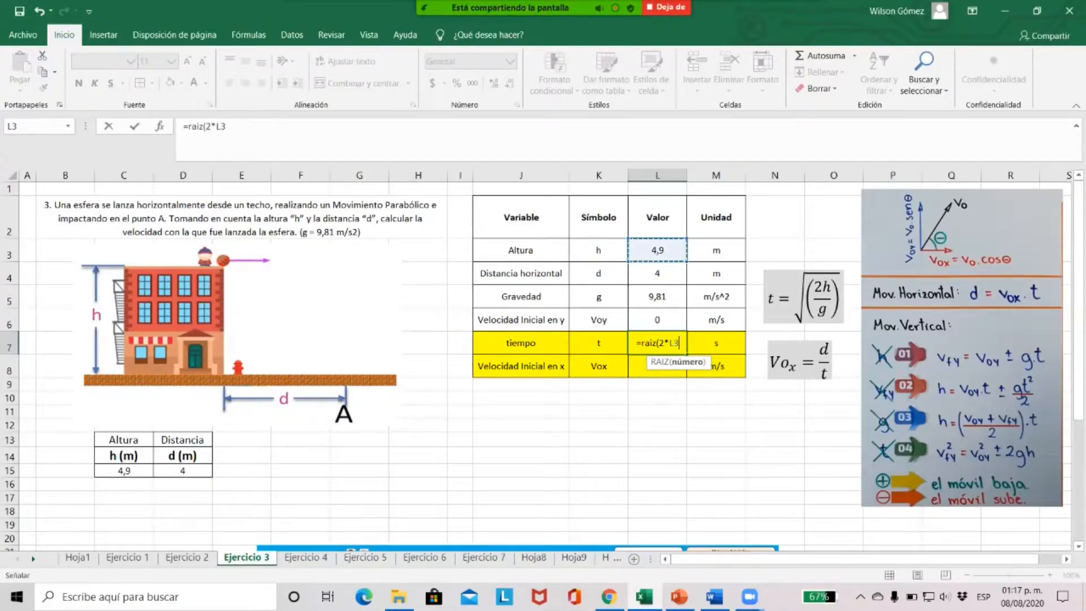
type("/")
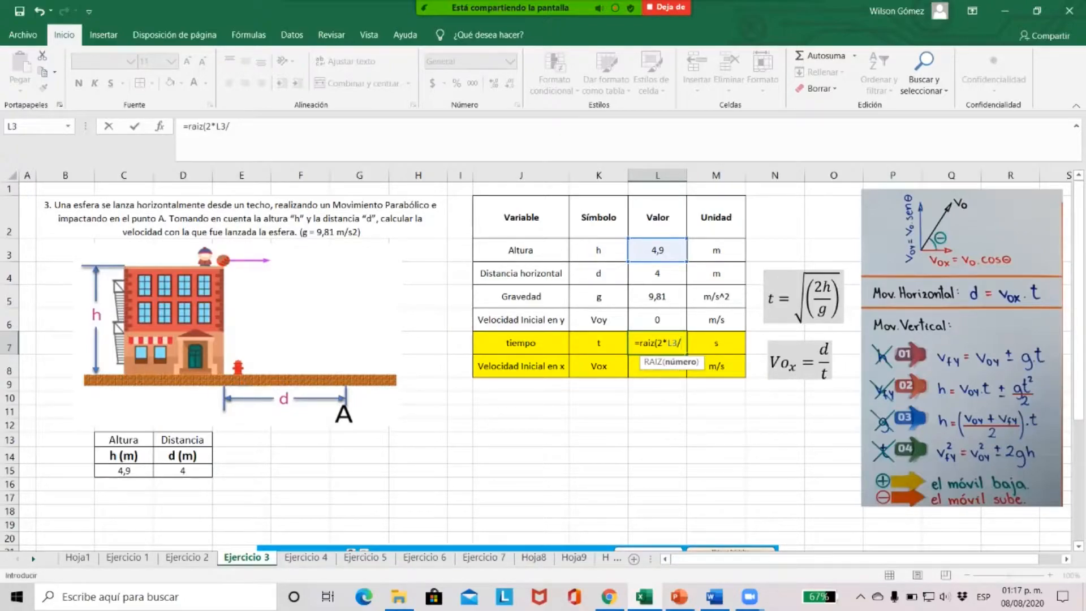
left_click(657, 296)
type(")")
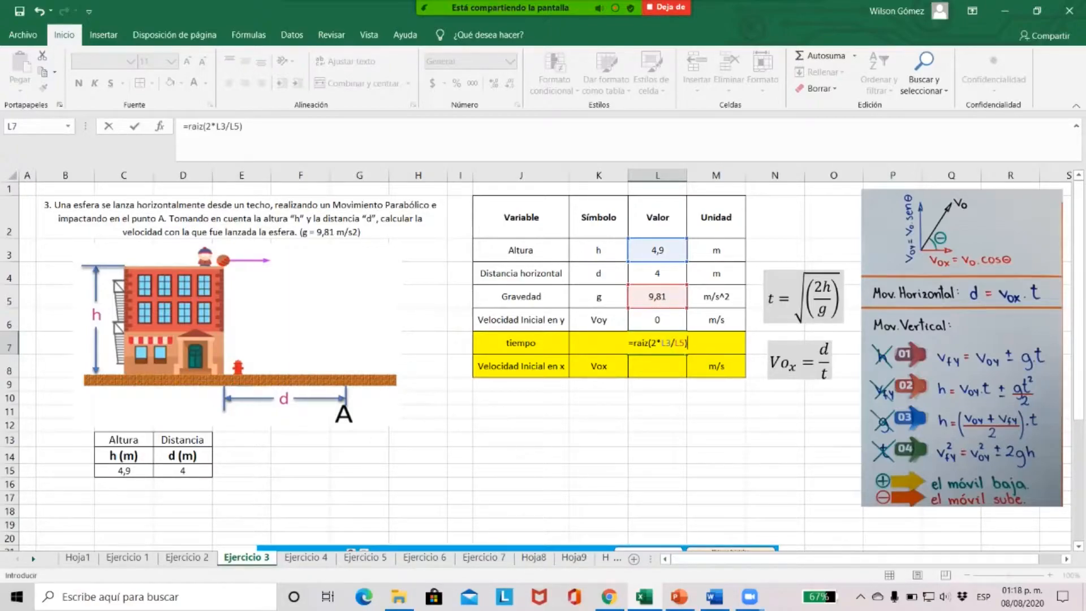
key("Return")
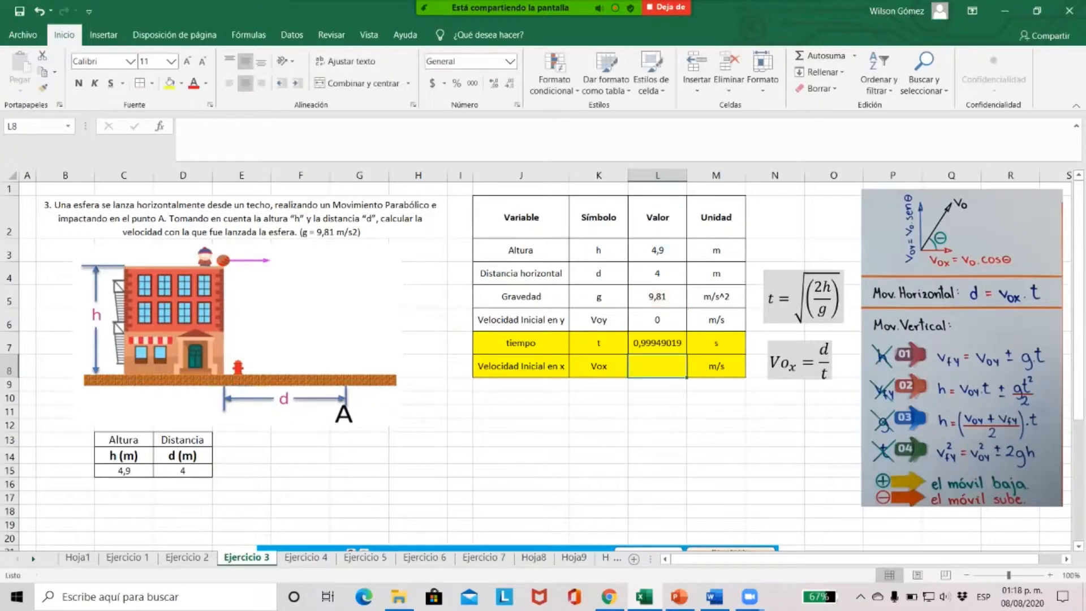
left_click(658, 343)
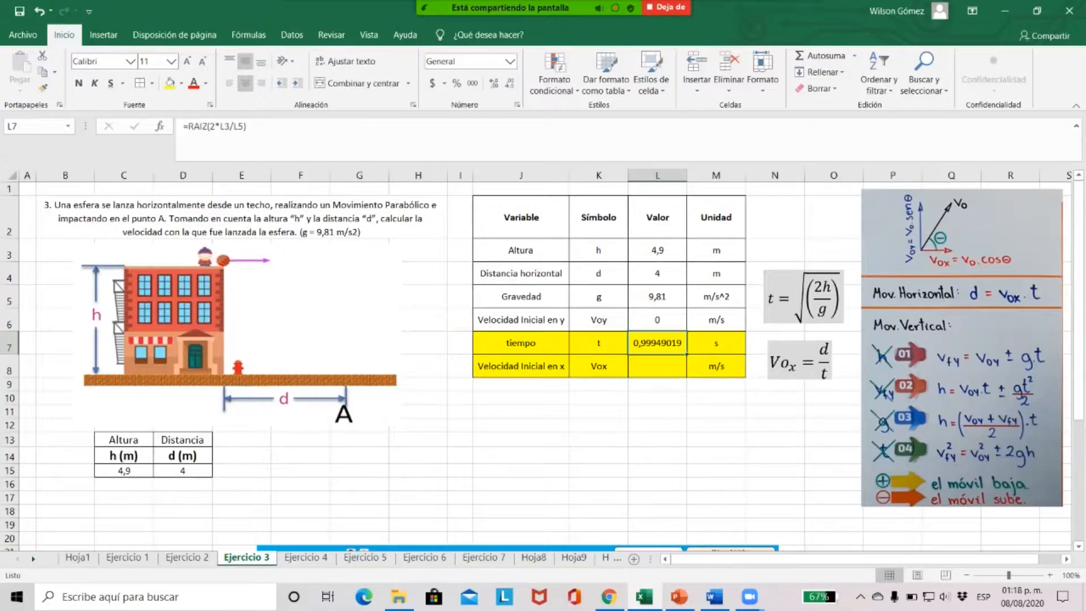
Calculate the initial horizontal velocity Vox in L8 with the formula =L4/L7 and review the result
left_click(657, 366)
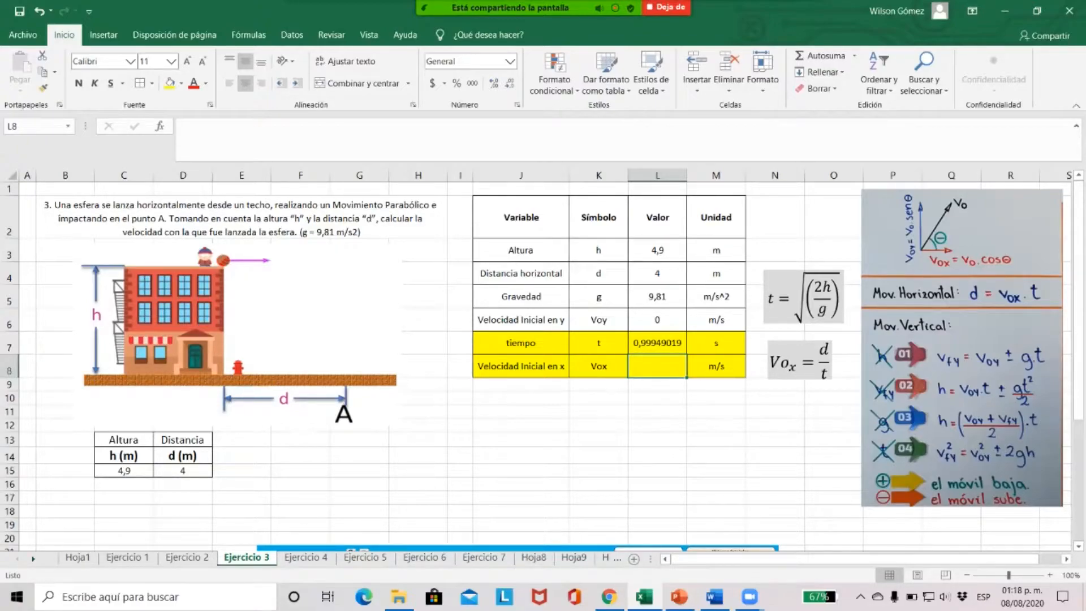
type("=")
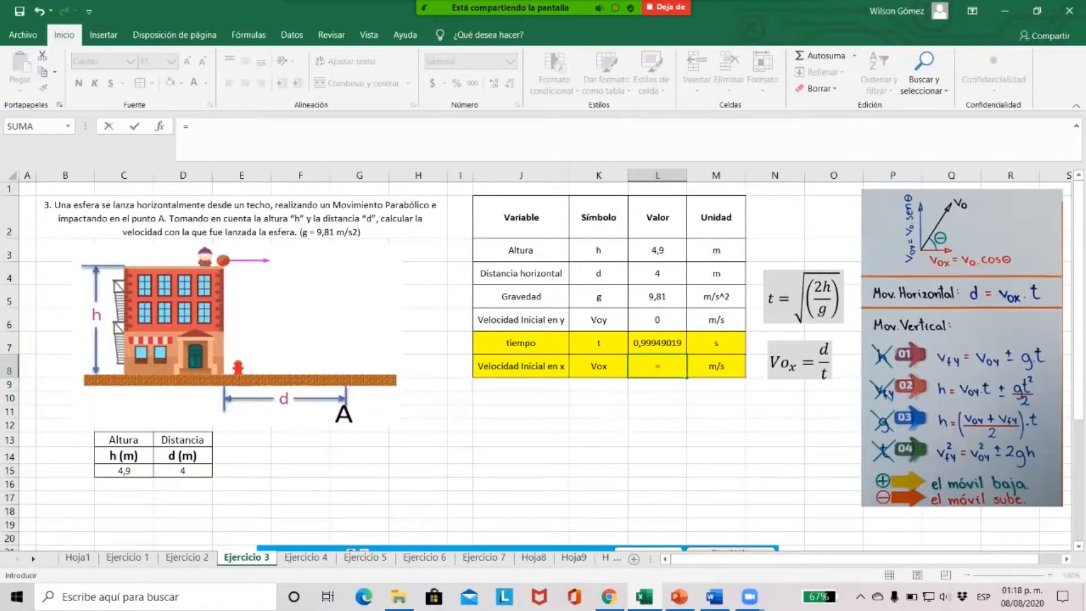
left_click(658, 273)
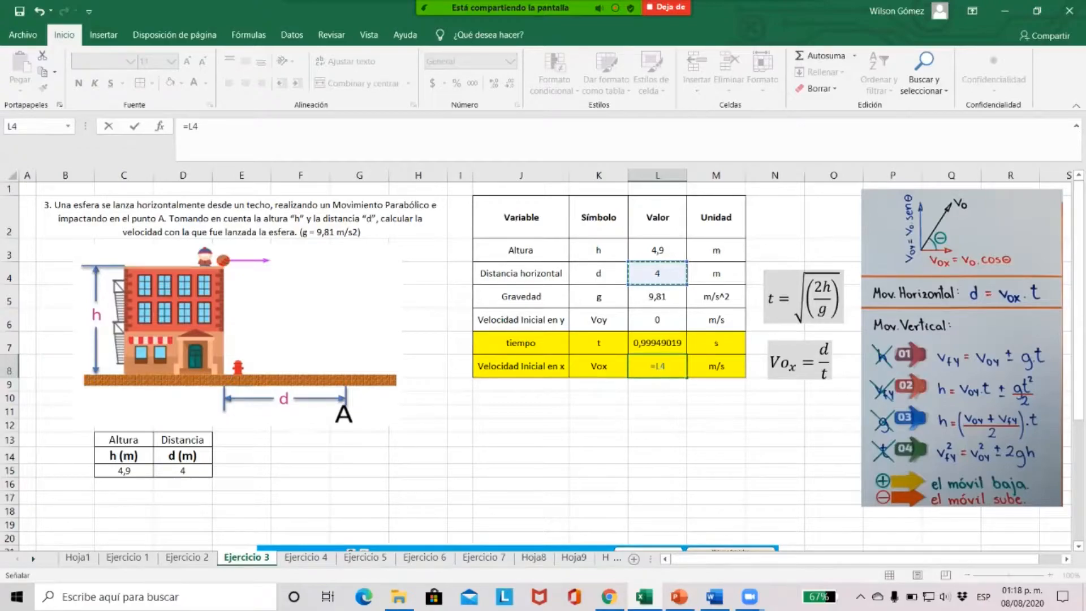
type("/")
left_click(657, 344)
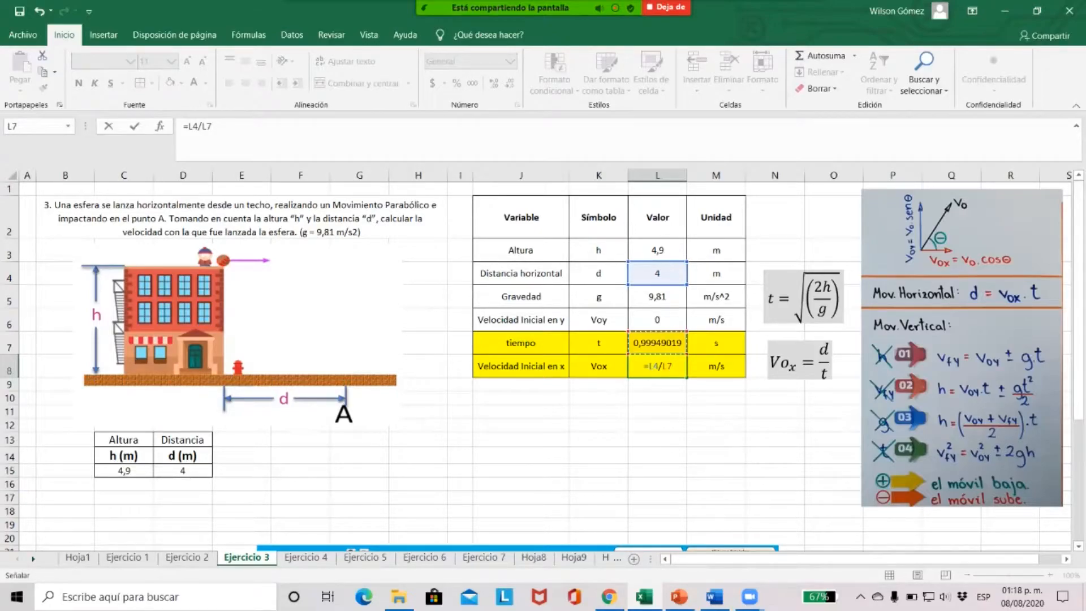
key("Return")
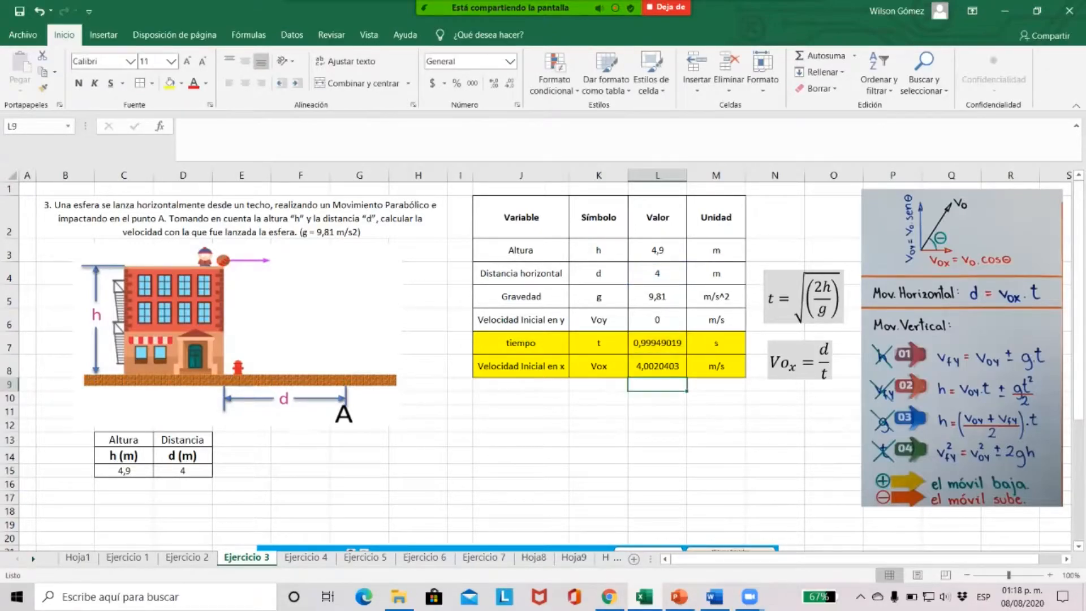
left_click(658, 366)
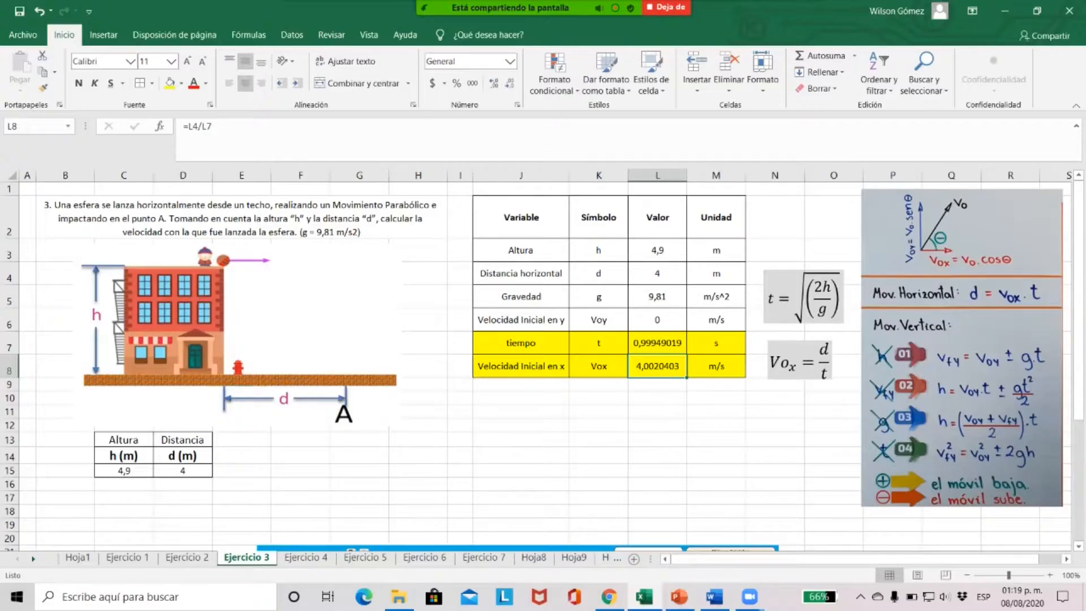
Switch to Chrome, search Google for "parabolico phet" and open the PhET page "Movimiento de un Proyectil | Curva Parabólica"
left_click(609, 596)
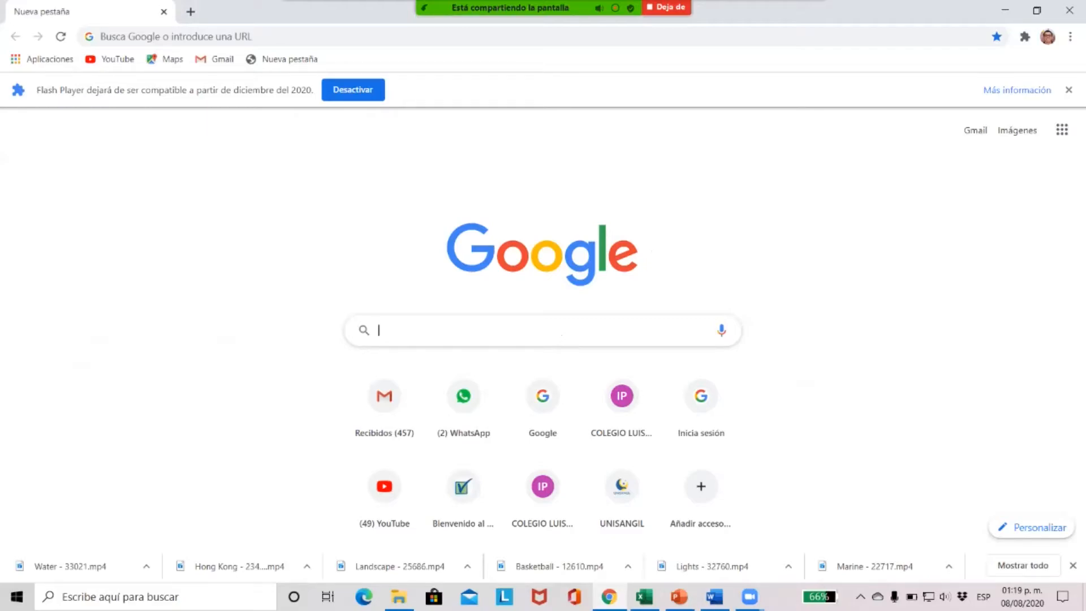
type("para")
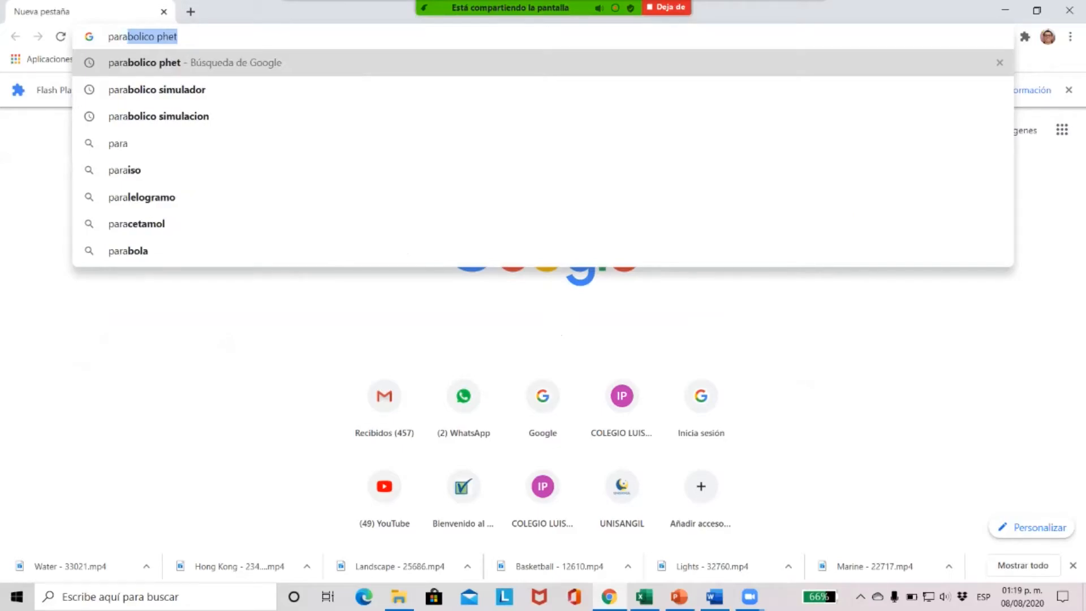
type("bolico")
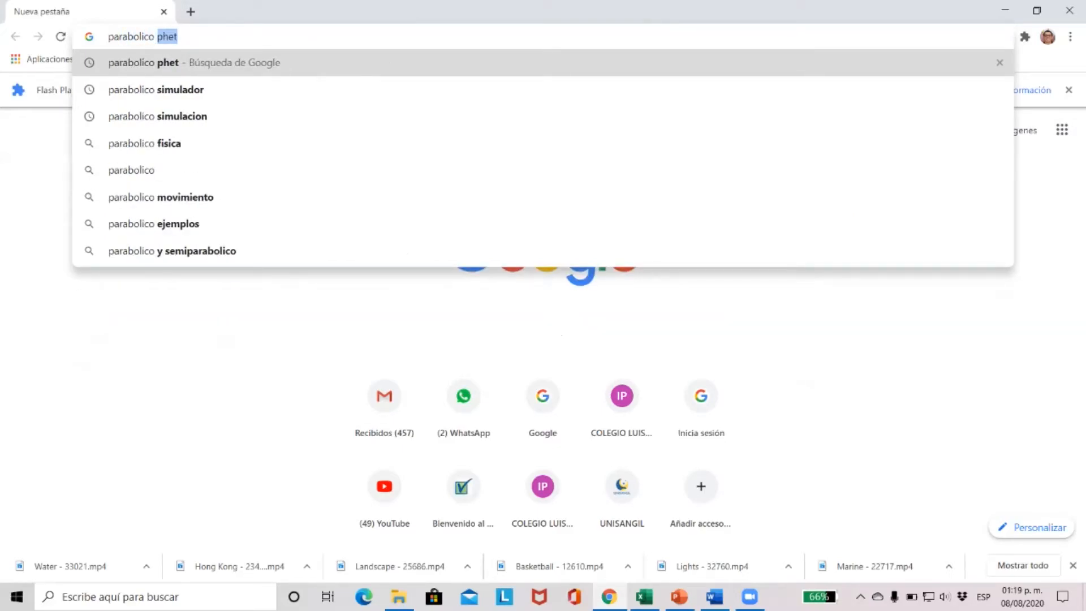
type(" phet")
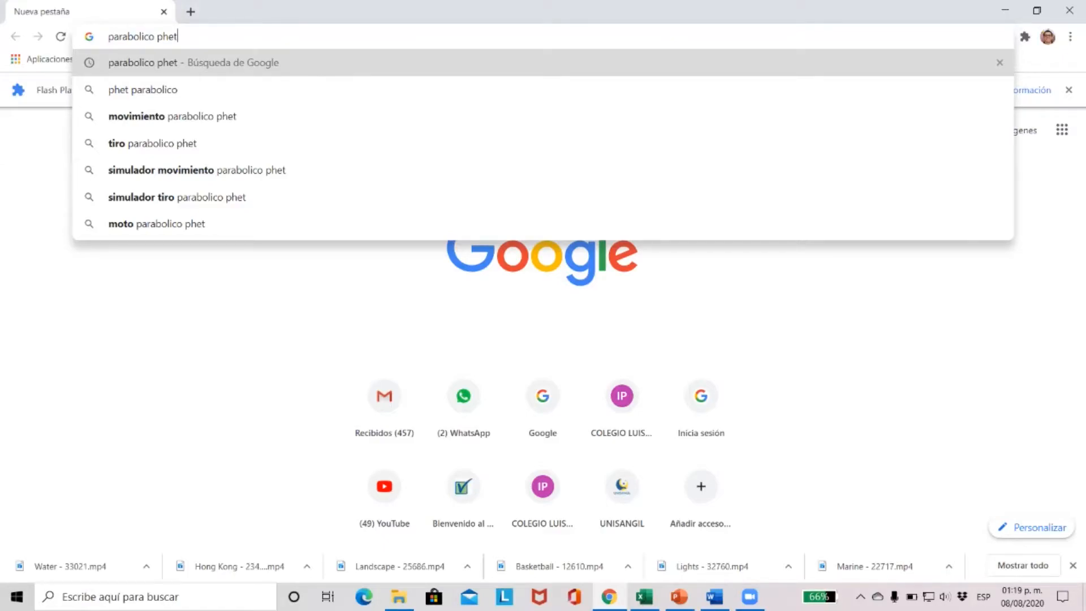
key("Return")
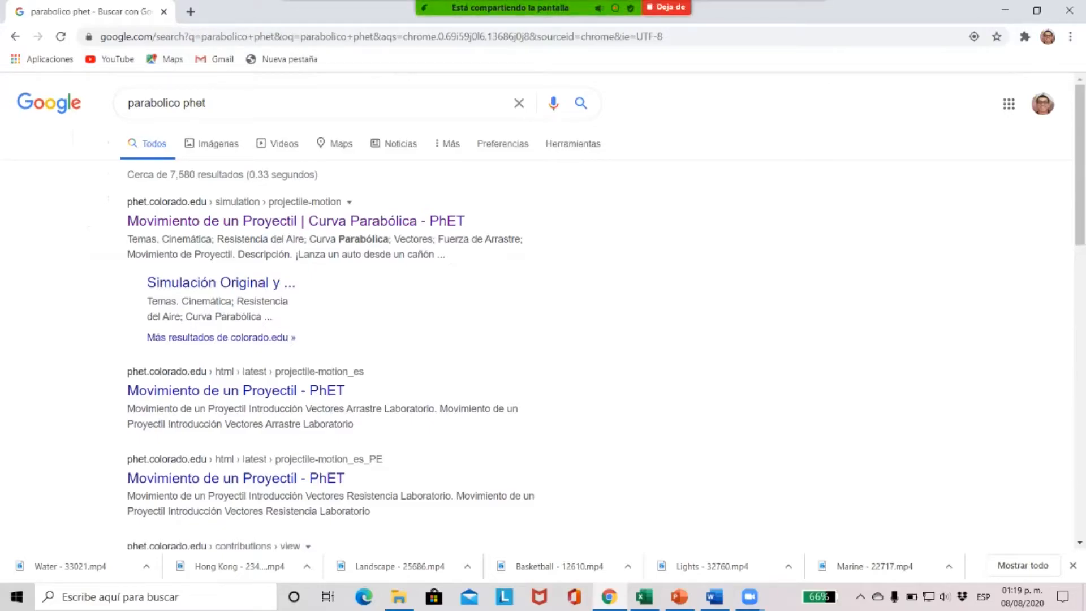
left_click(294, 221)
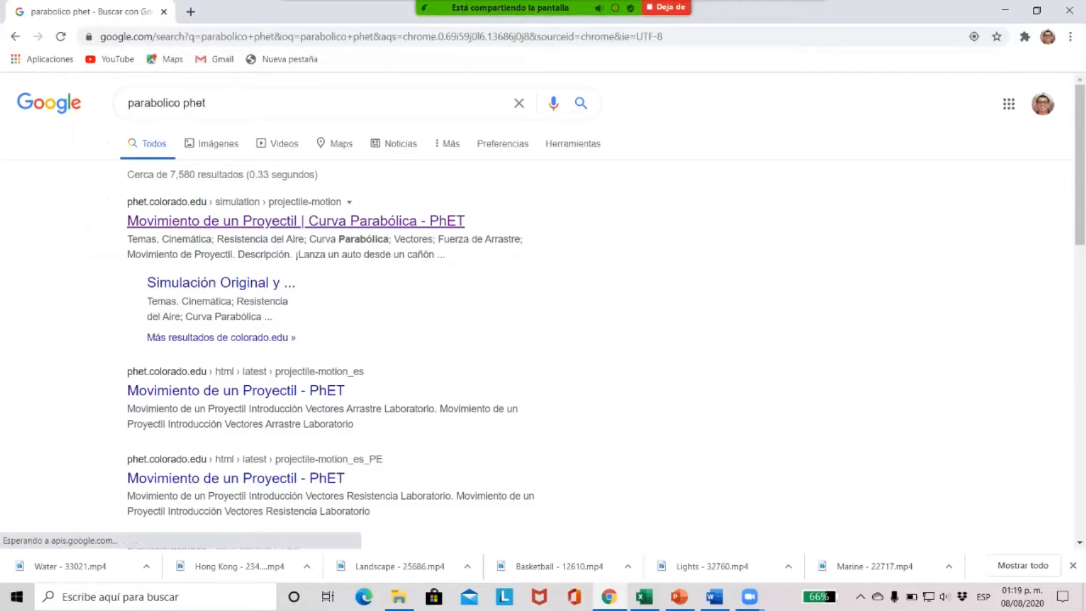
left_click(294, 222)
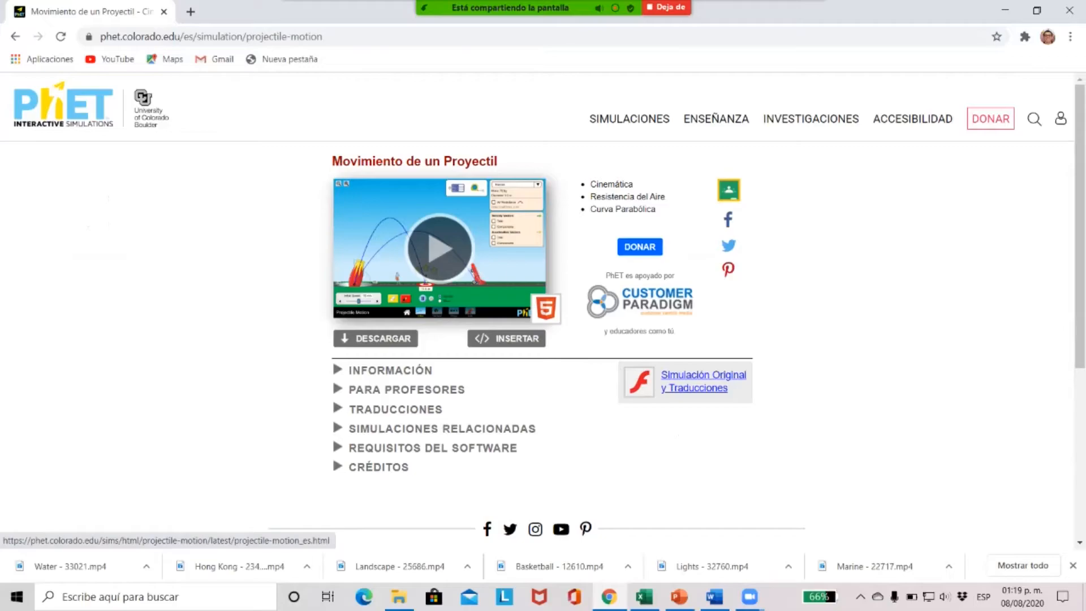
Launch the Movimiento de un Proyectil simulation and open its Laboratorio screen
left_click(439, 249)
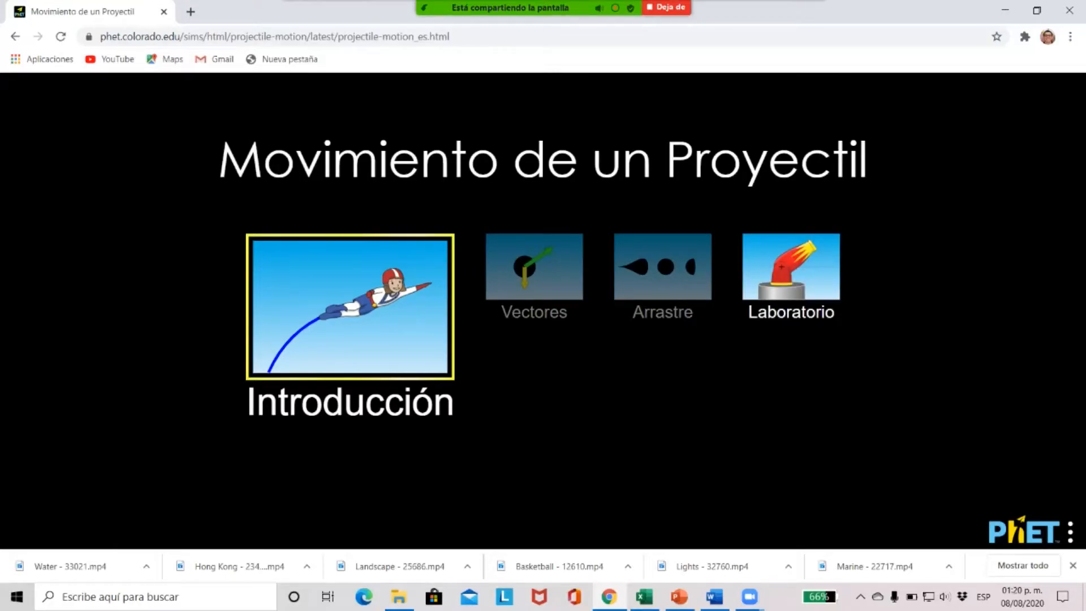
left_click(791, 266)
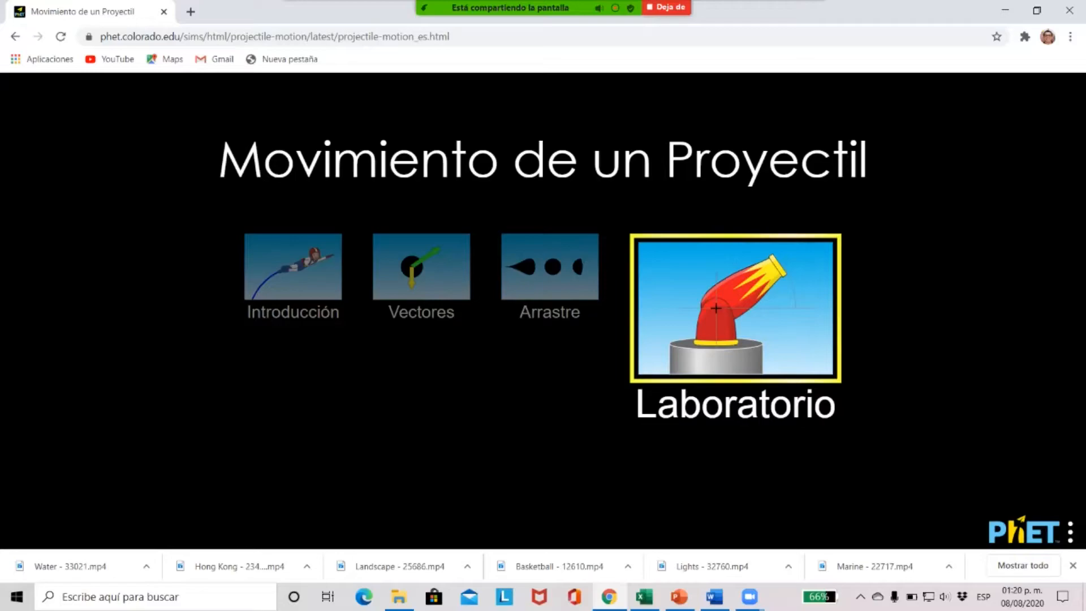
left_click(791, 265)
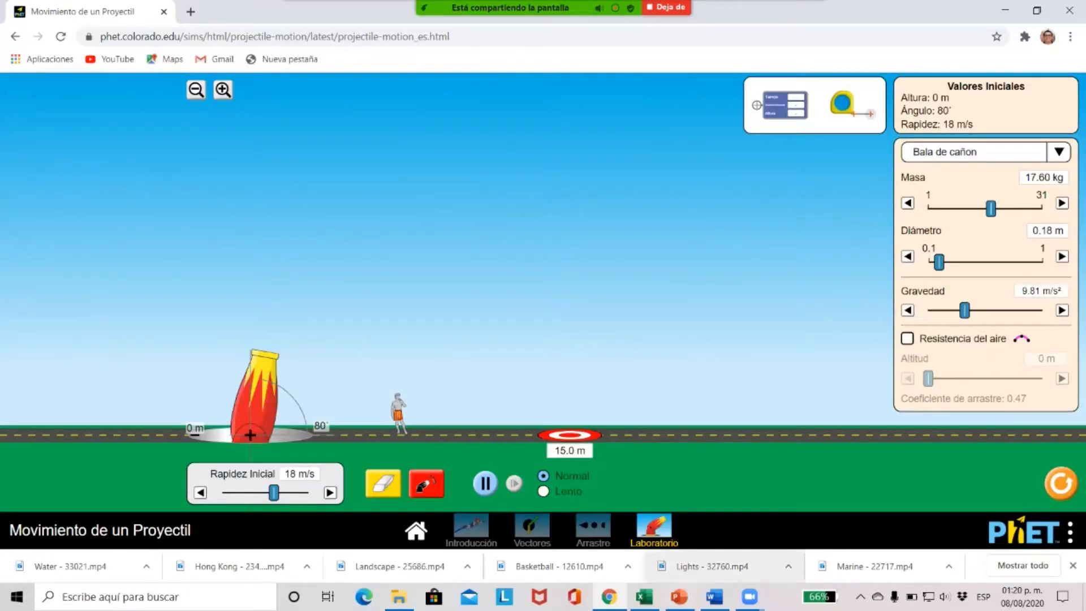
Check exercise 3's height in Excel, return to the PhET simulation in Chrome, and set the cannon to 5 m height and 0° angle
left_click(644, 597)
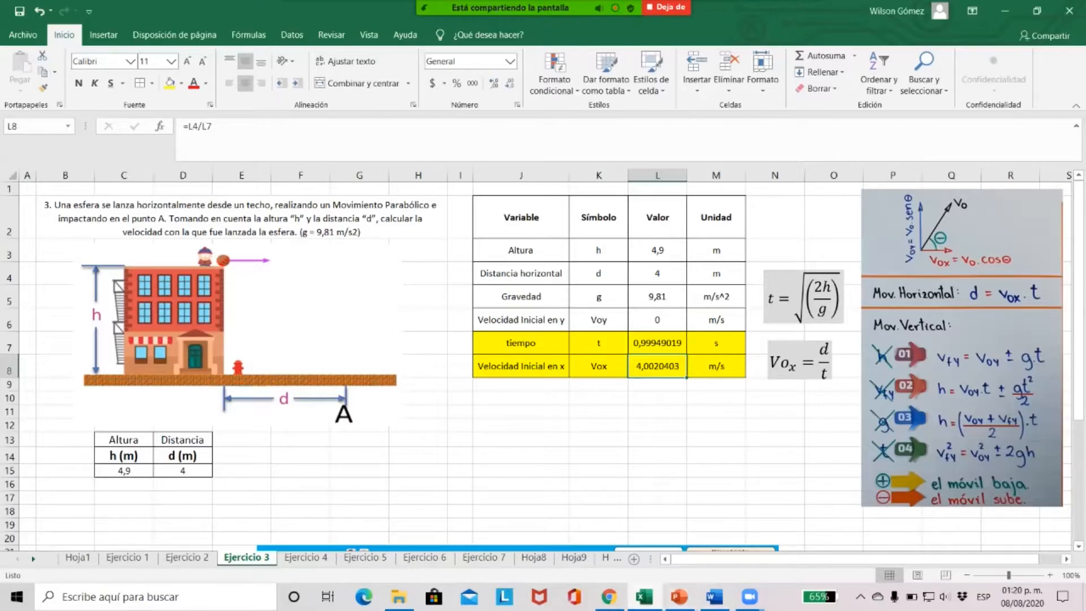
mouse_move(644, 597)
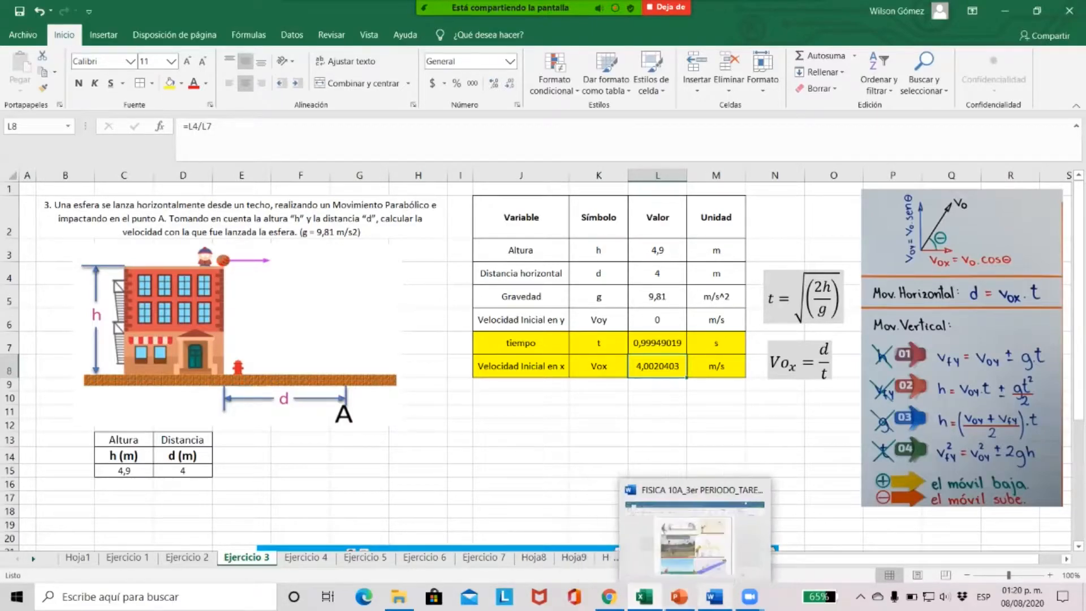
mouse_move(679, 597)
mouse_move(609, 597)
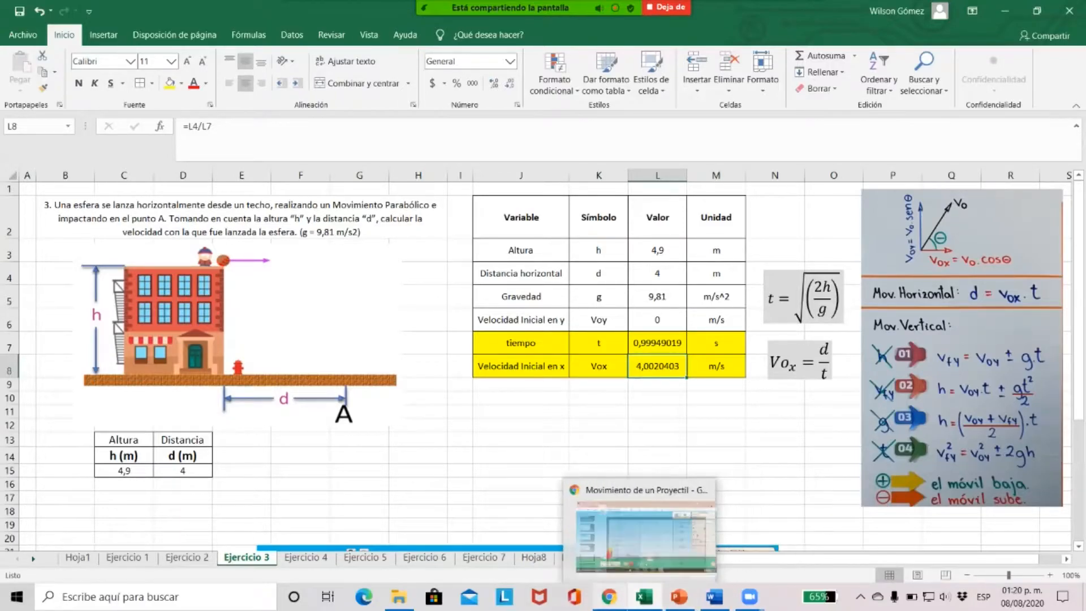
left_click(610, 538)
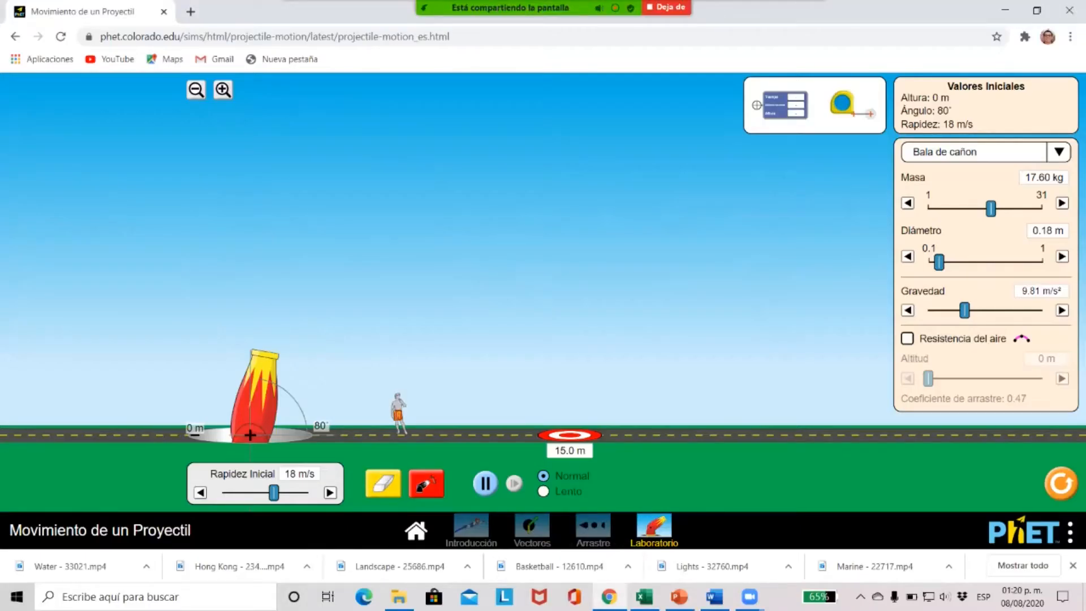
left_click_drag(250, 435, 250, 328)
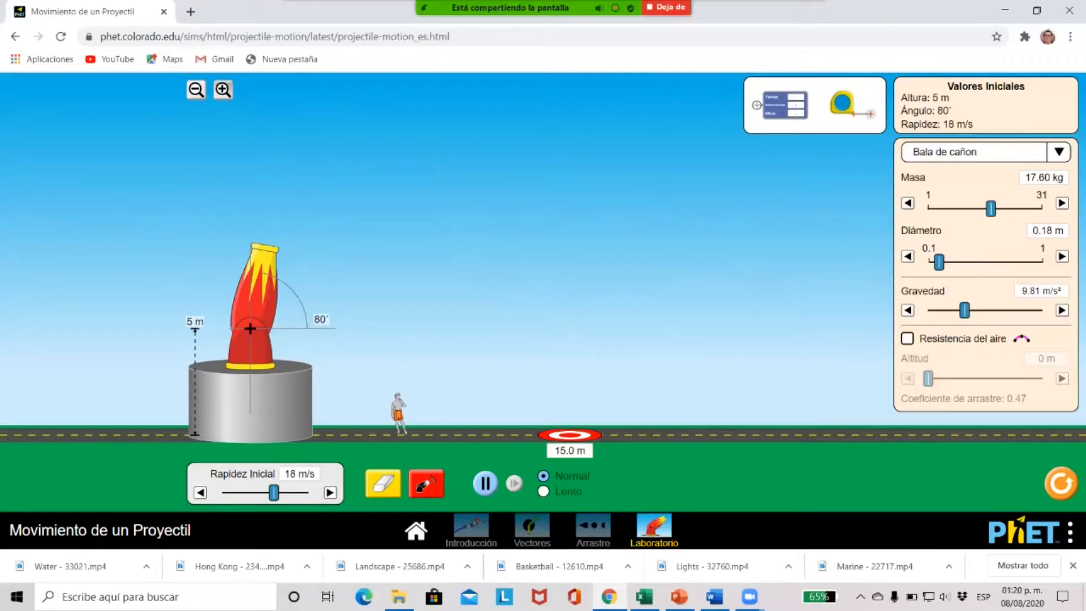
left_click(223, 89)
left_click_drag(272, 96, 377, 222)
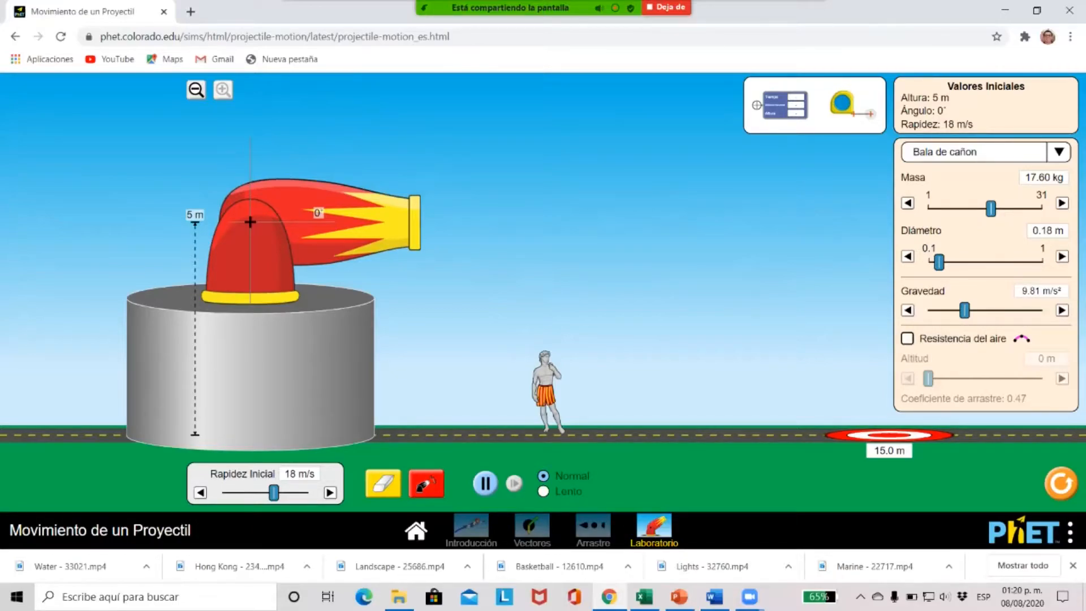
Check the horizontal distance in L4 of the Excel sheet, return to the simulation and place the target at 4.0 m
mouse_move(645, 597)
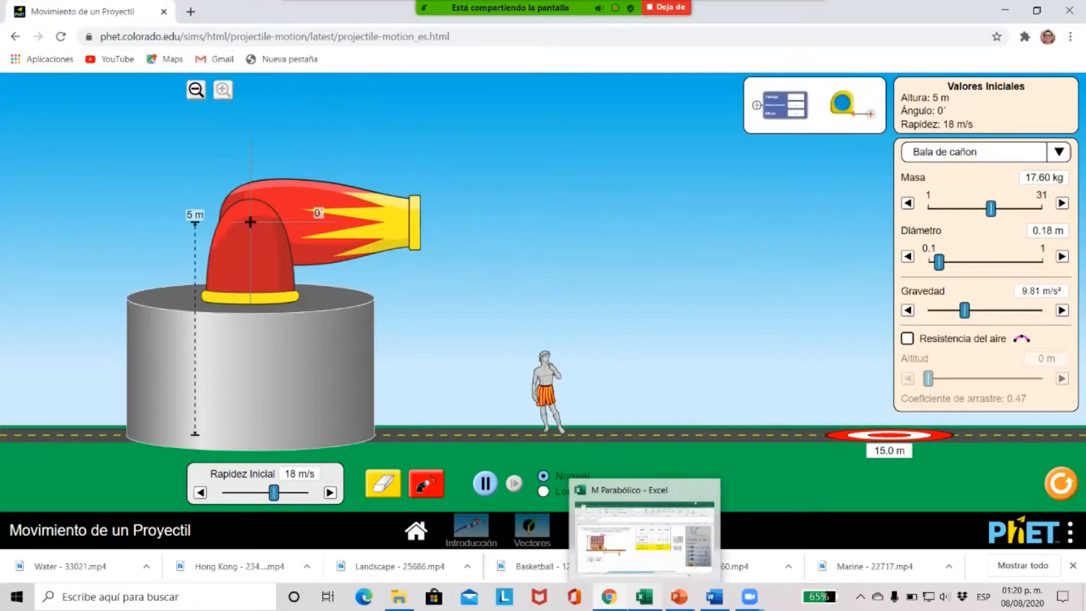
left_click(645, 537)
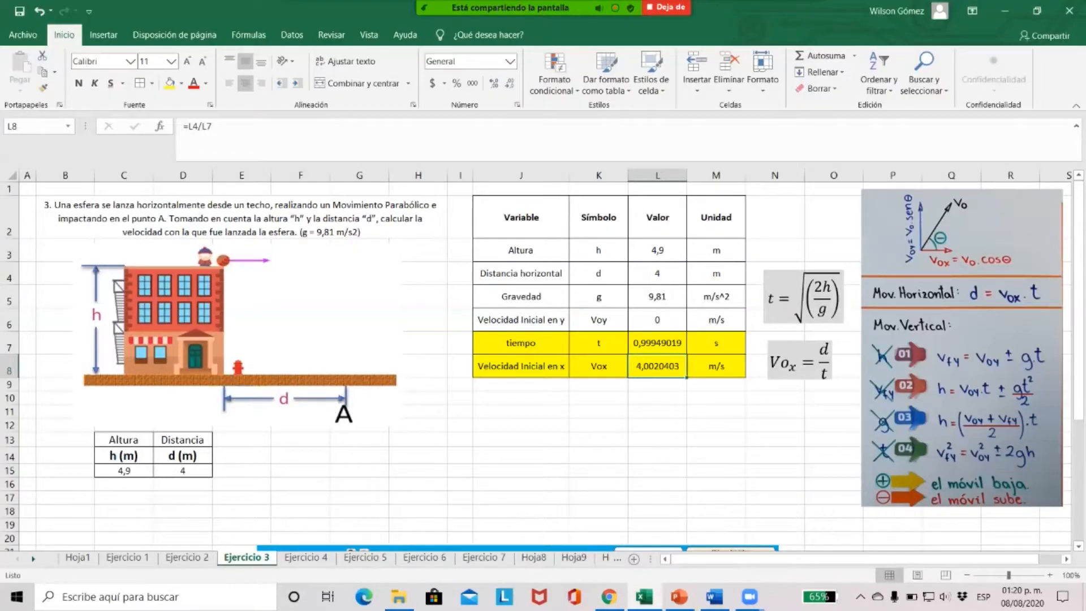
left_click(658, 274)
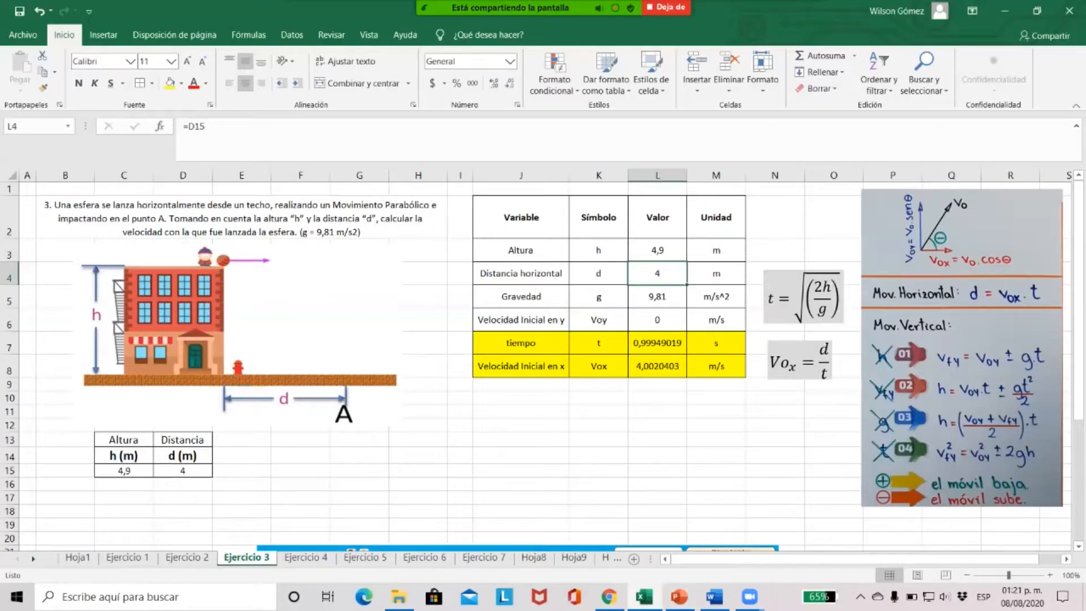
mouse_move(609, 596)
left_click(610, 531)
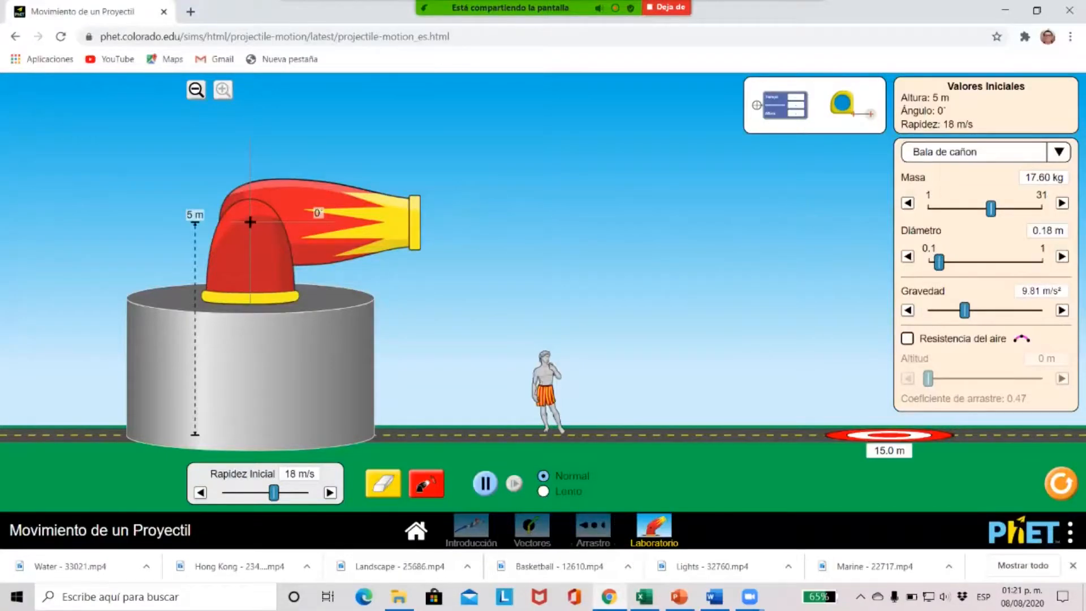
left_click_drag(889, 435, 421, 435)
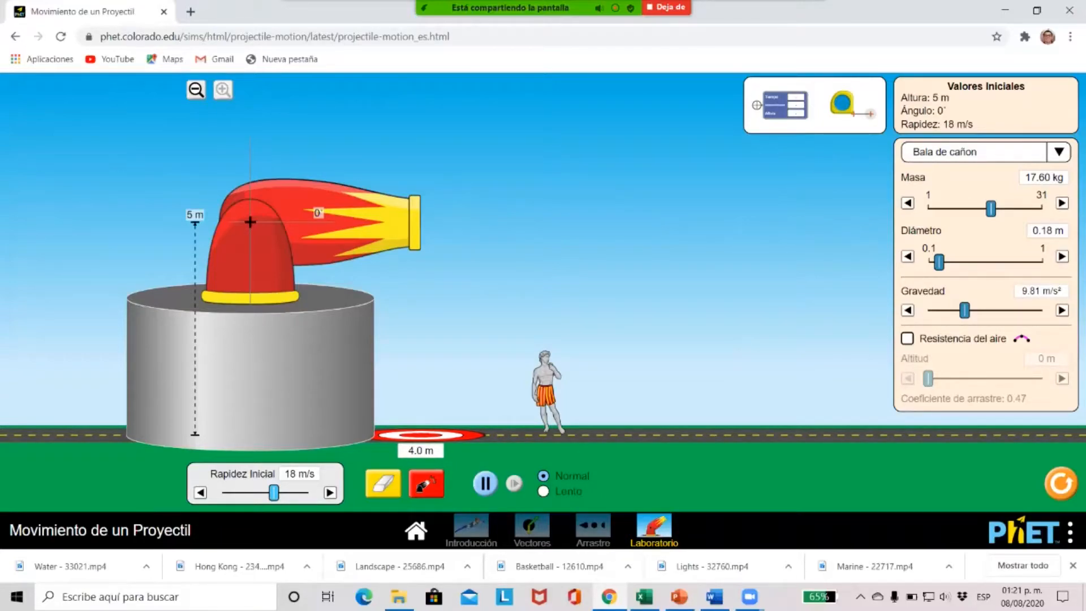
Check the calculated Vox in L8 of the Excel sheet and set the simulation's initial speed to 4 m/s
left_click_drag(274, 493, 240, 493)
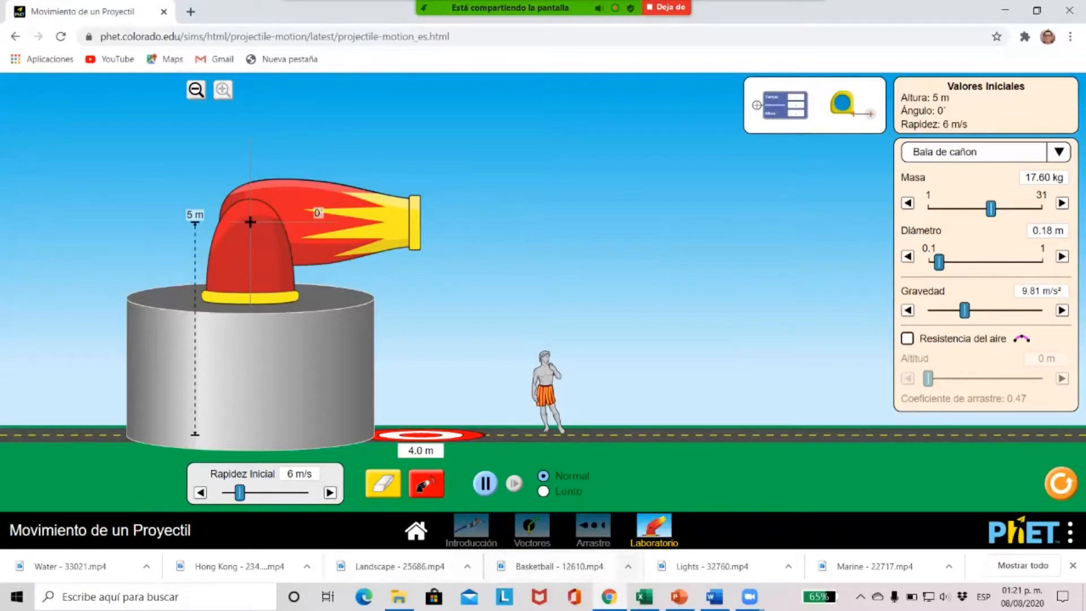
left_click(644, 597)
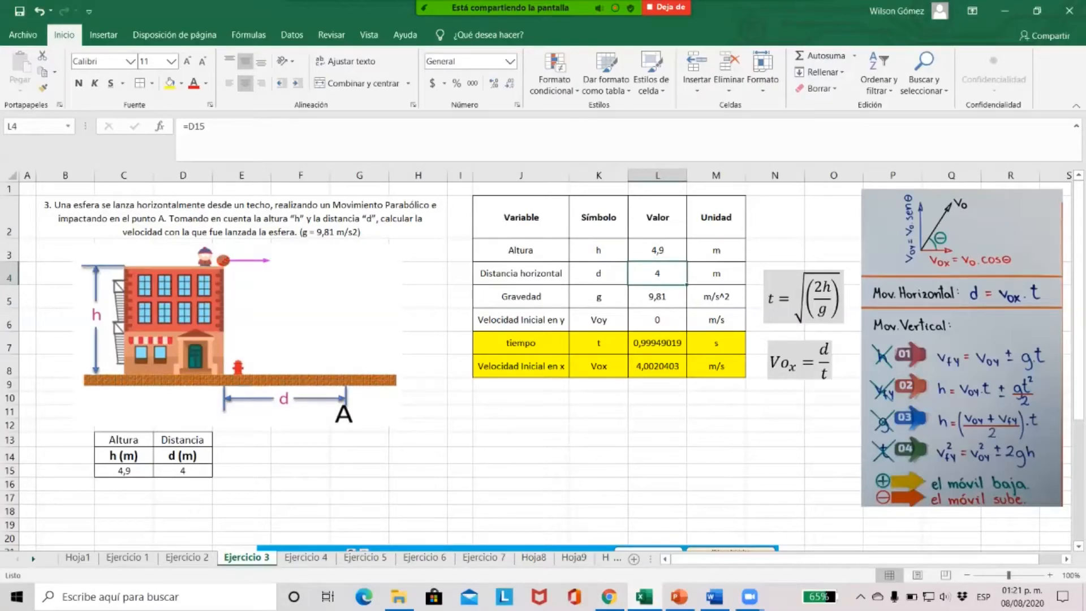
left_click(657, 366)
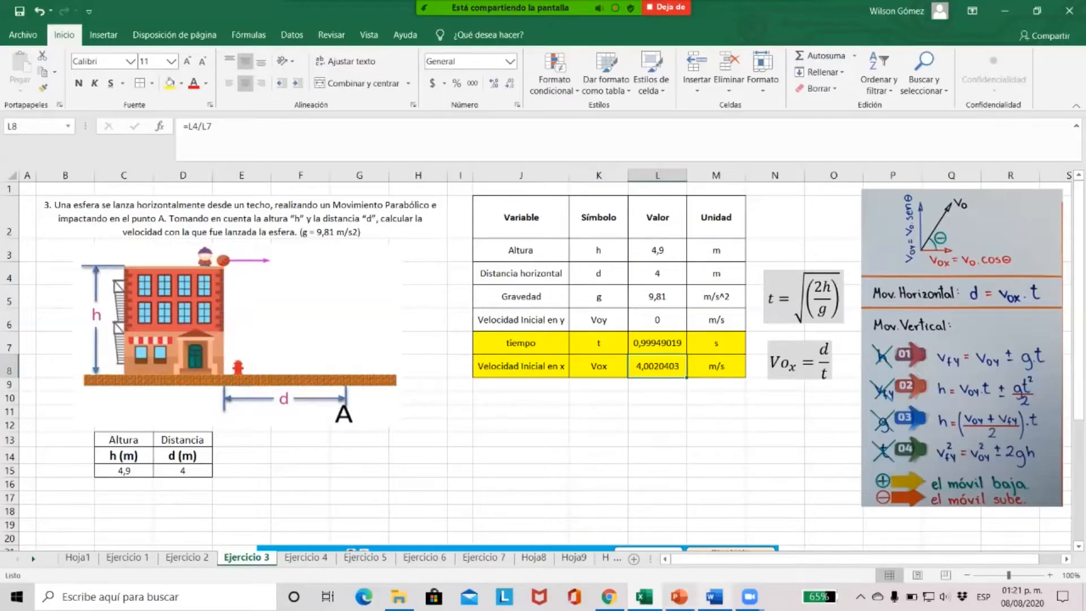
left_click(749, 596)
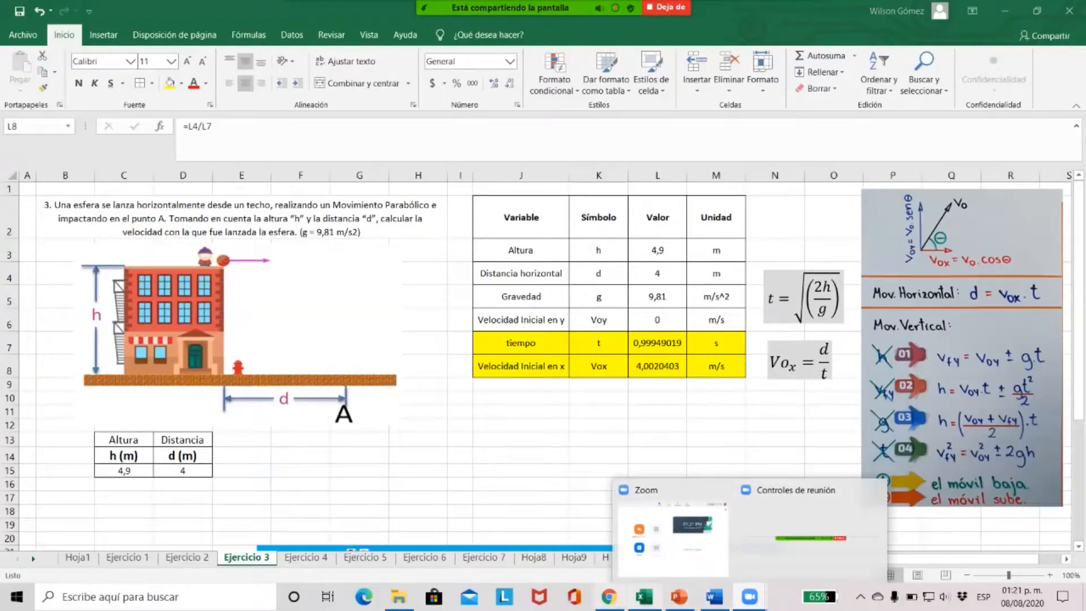
left_click(608, 596)
left_click_drag(239, 493, 234, 493)
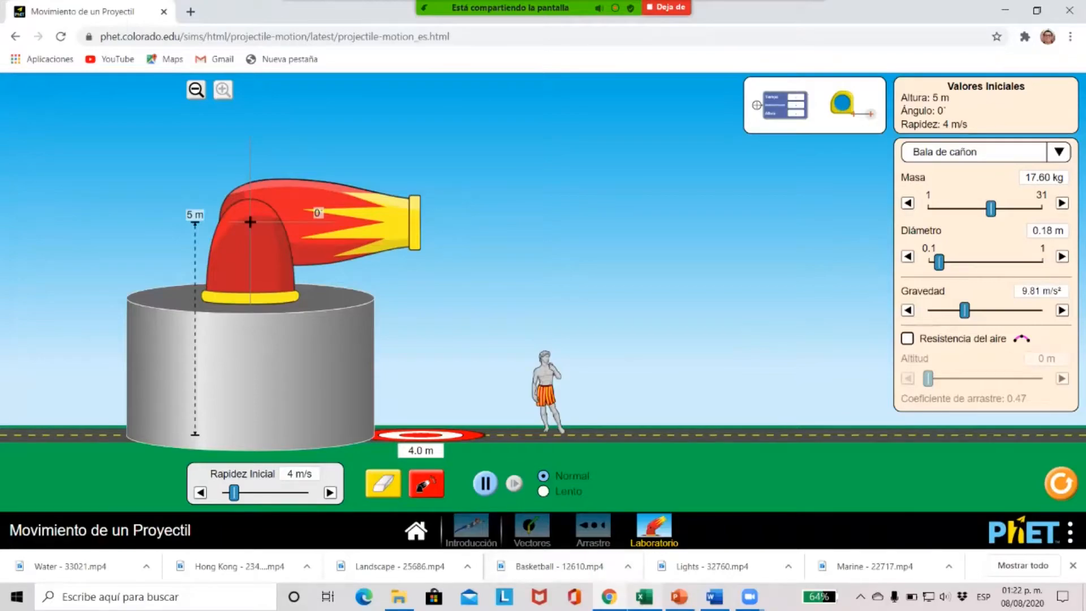
Switch to Excel and review exercise 3's height in L3, horizontal distance in L4 and initial horizontal velocity in L8
left_click(644, 596)
left_click(657, 250)
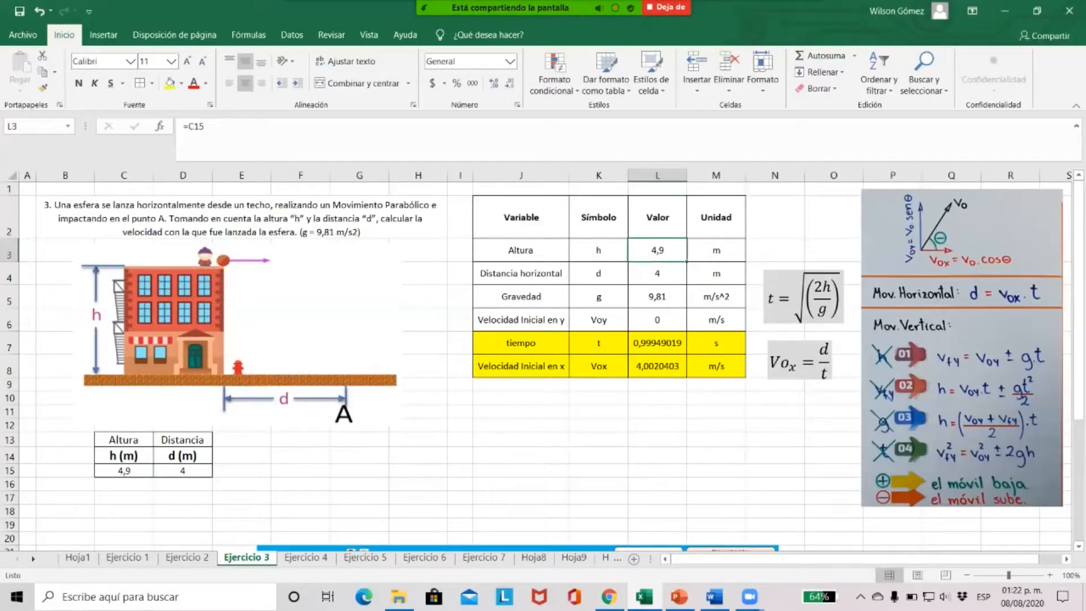
left_click(657, 273)
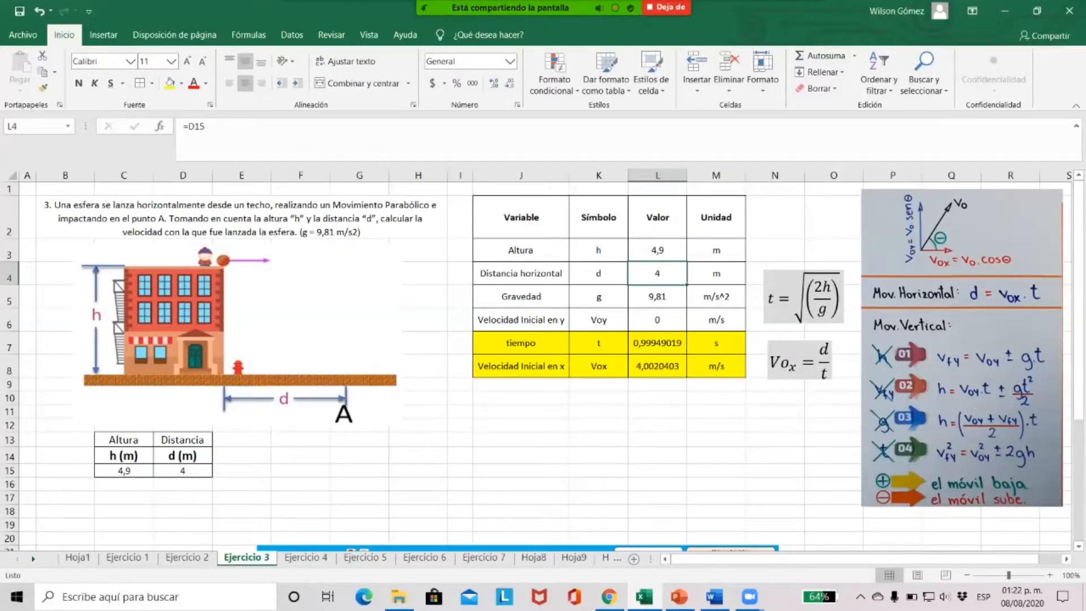
left_click(657, 366)
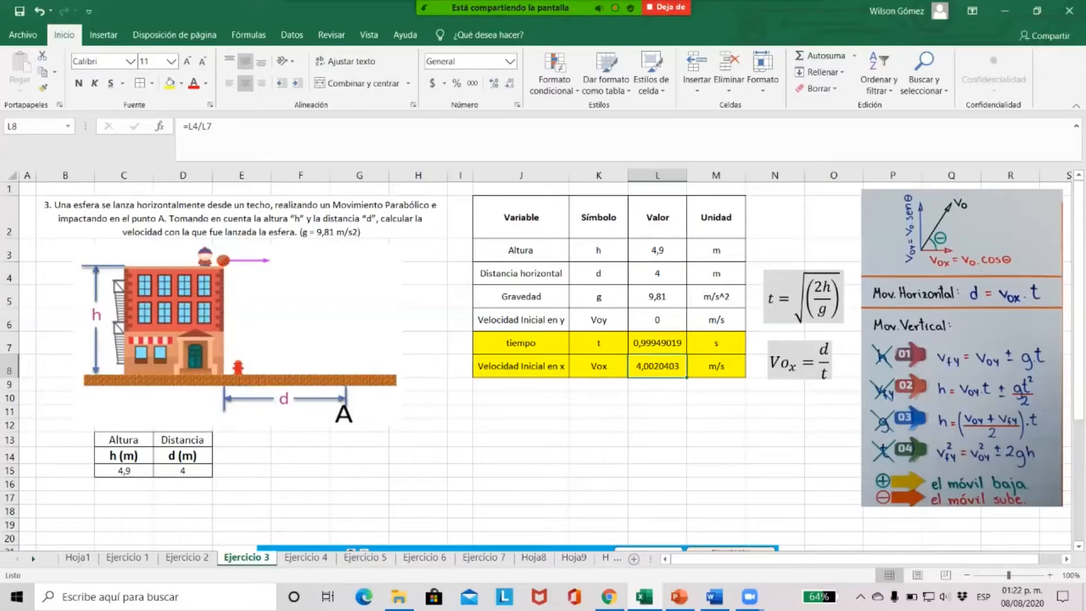
Return to the simulation, fire the cannon and measure the time, distance and height at the projectile's landing point
left_click(610, 597)
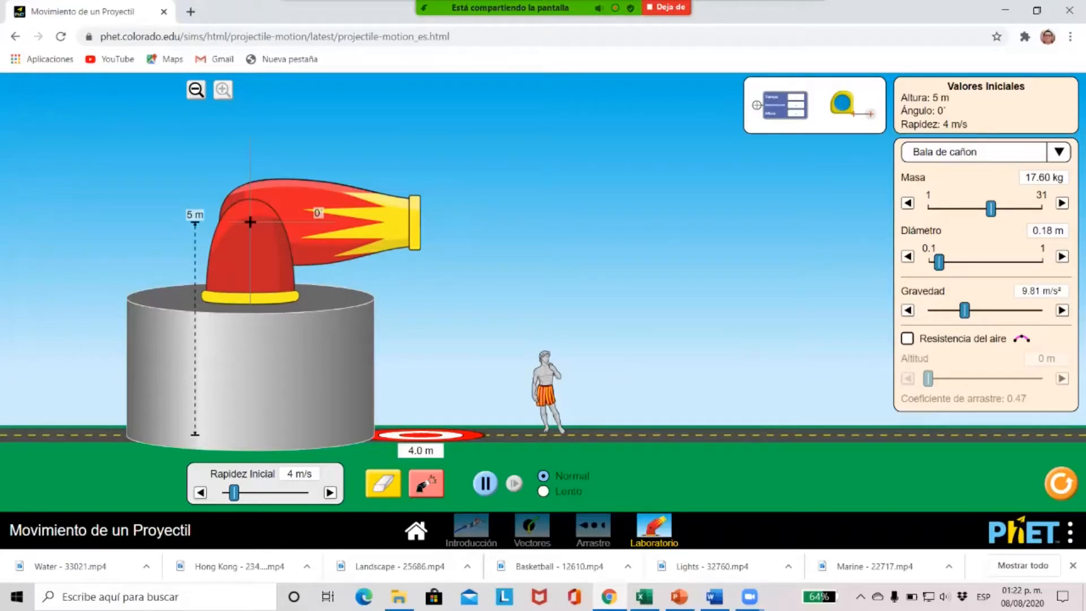
left_click(426, 483)
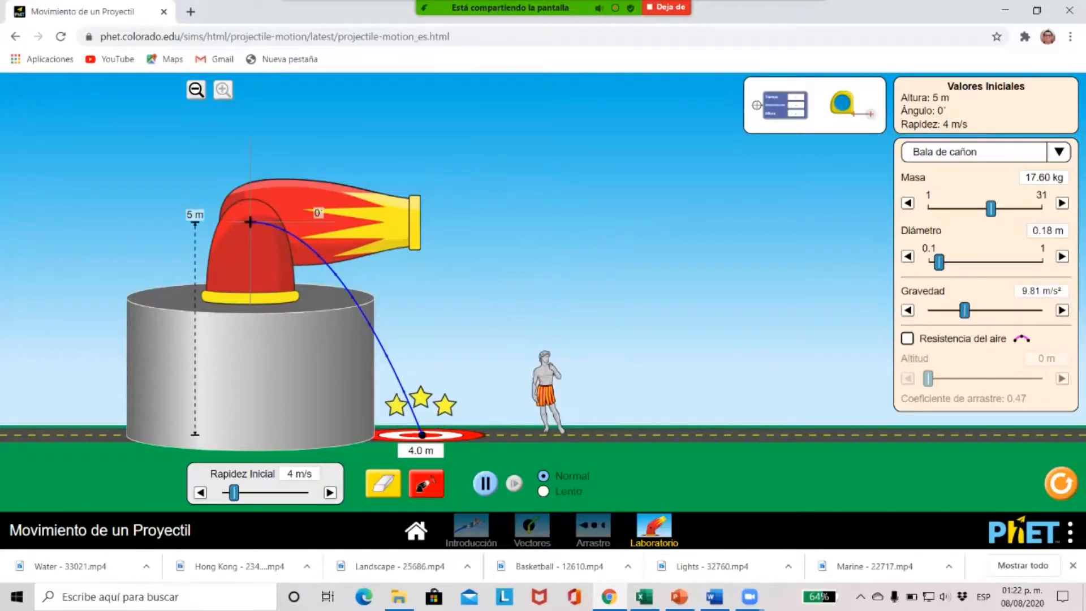
left_click_drag(783, 105, 422, 435)
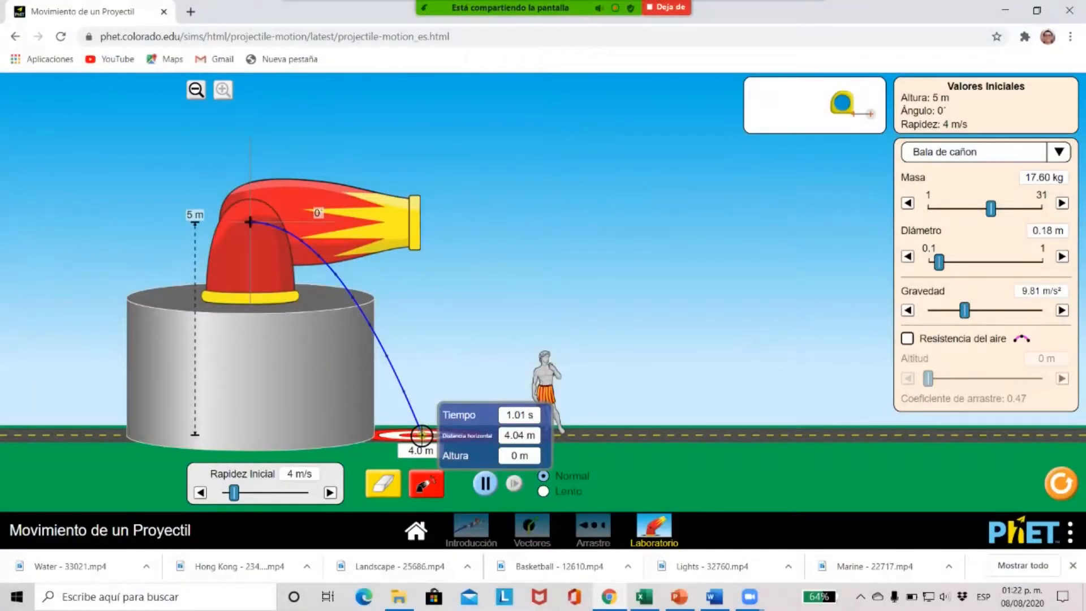
Switch to Excel, paste the simulation screenshot into the Ejercicio 3 sheet below the exercise and reduce its size
left_click(644, 597)
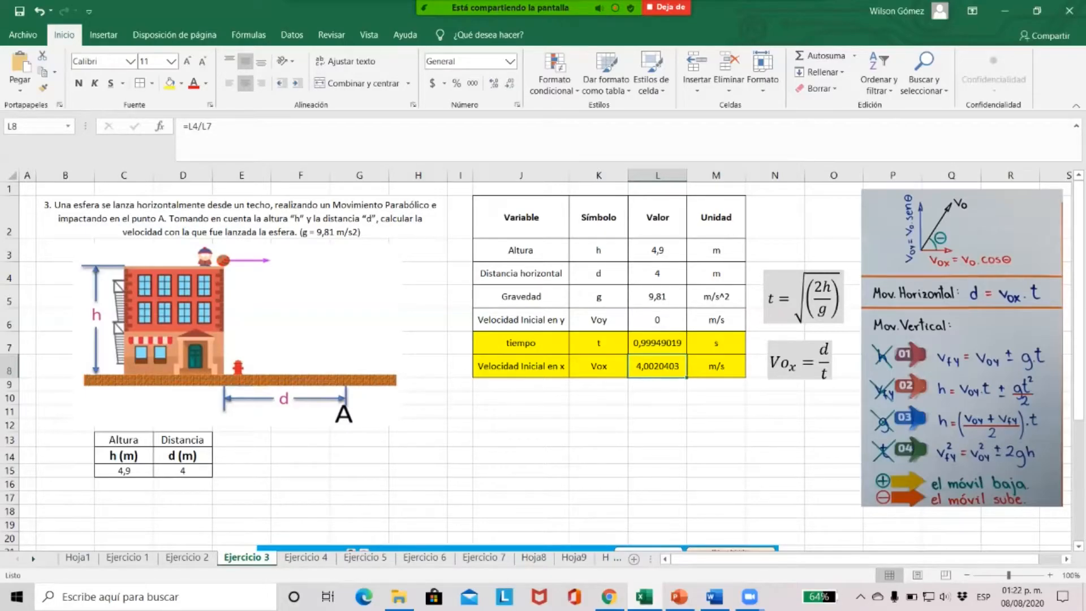
key("ctrl+v")
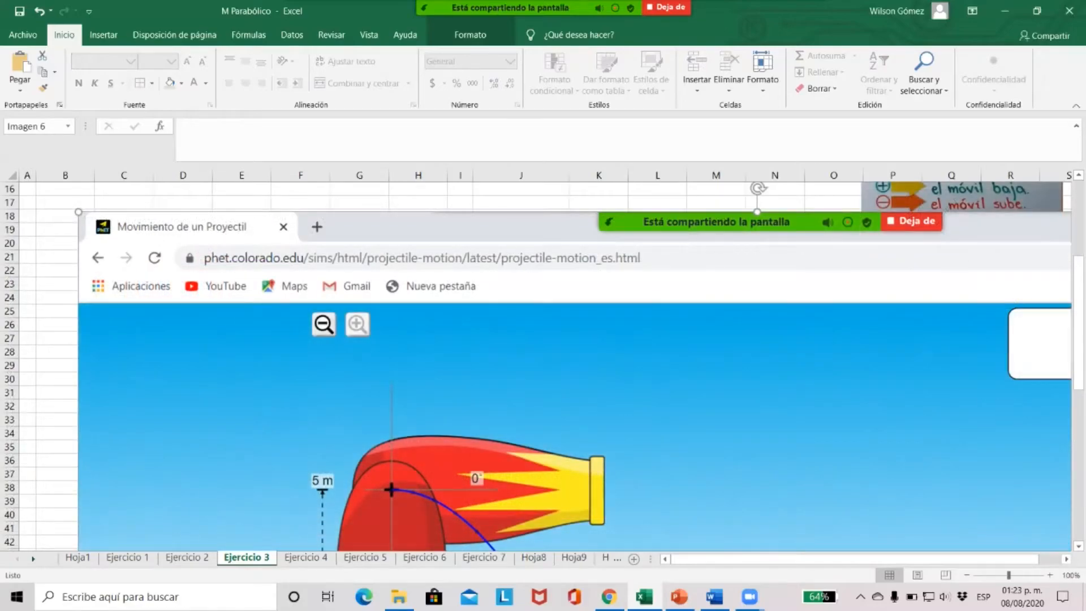
scroll(565, 367, "down", 8)
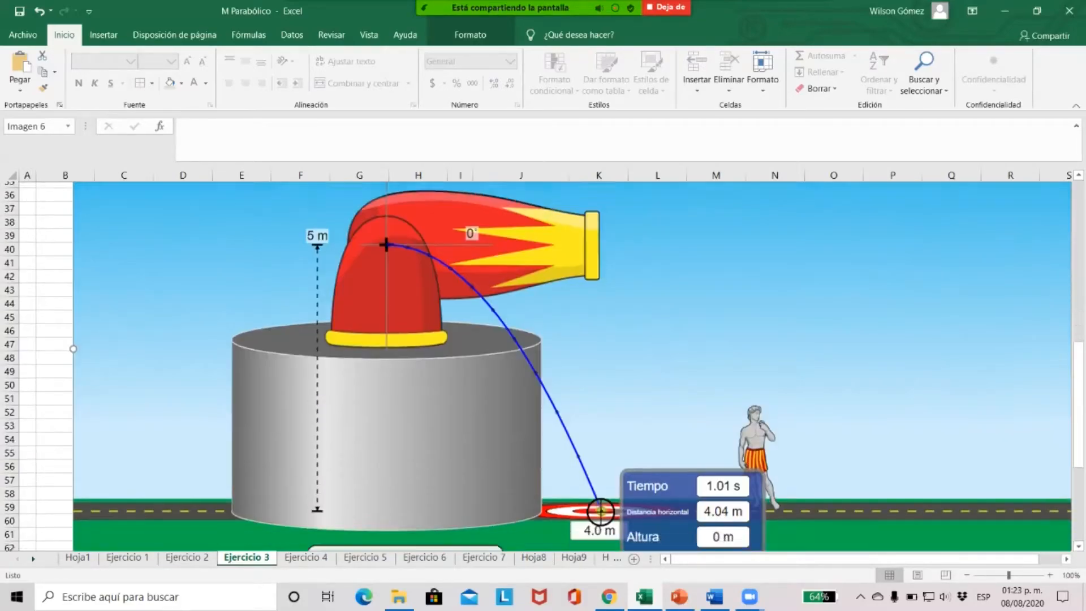
scroll(614, 505, "up", 9)
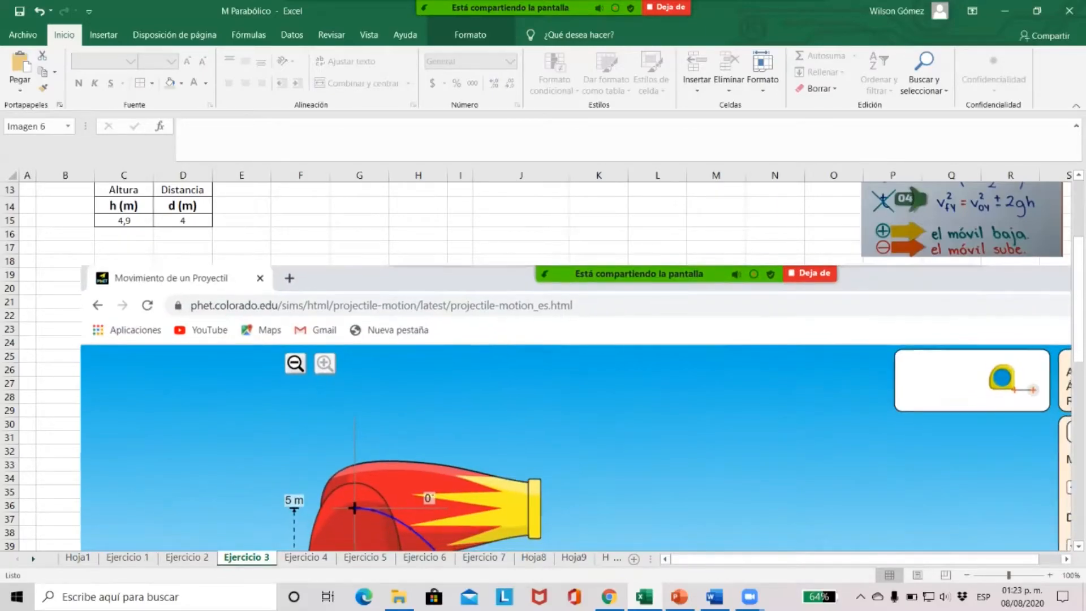
left_click_drag(574, 407, 566, 390)
scroll(543, 367, "down", 5)
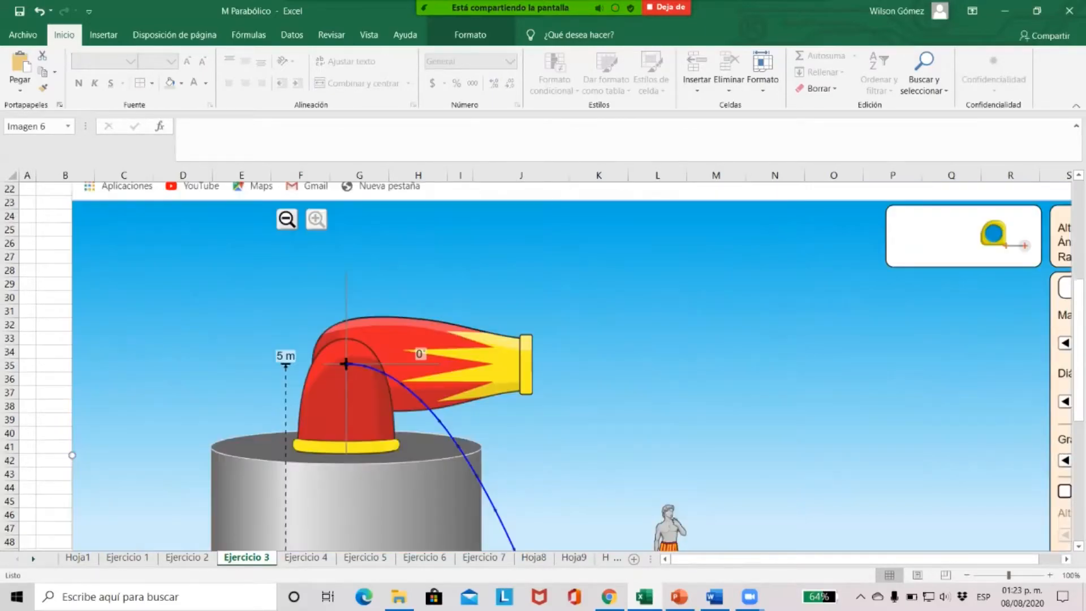
Move the simulation screenshot slightly down to start at row 18, clear of the formula image
scroll(543, 366, "up", 9)
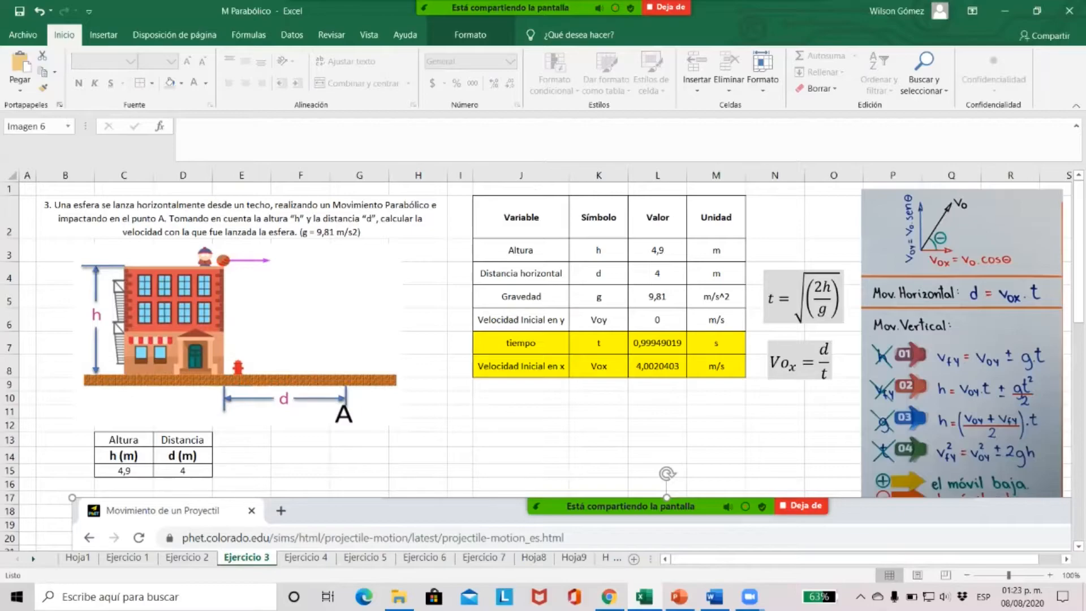
scroll(543, 366, "down", 1)
scroll(543, 366, "up", 1)
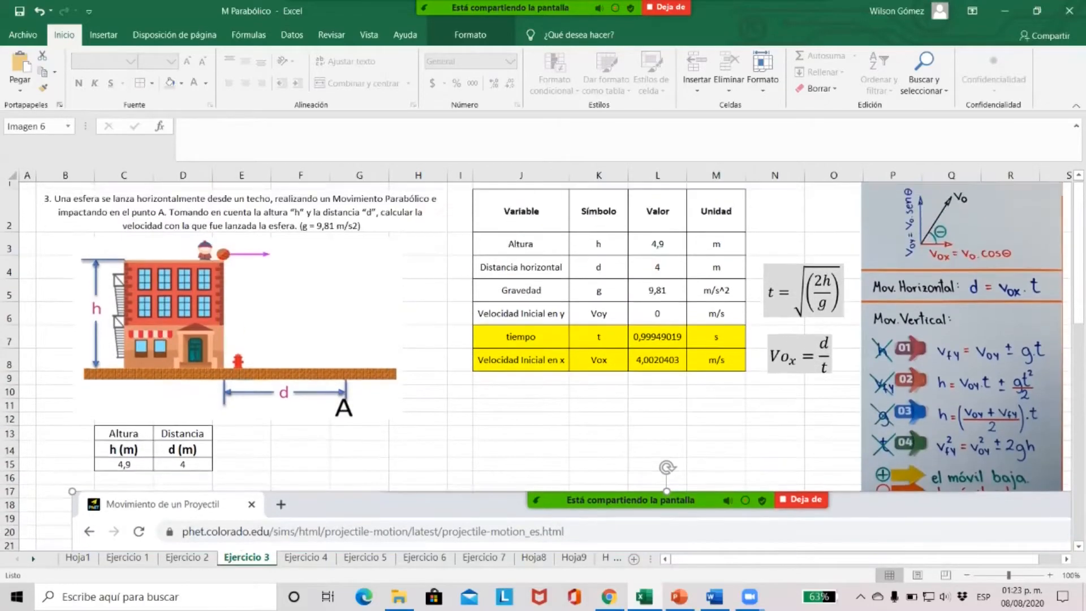
left_click_drag(572, 525, 570, 538)
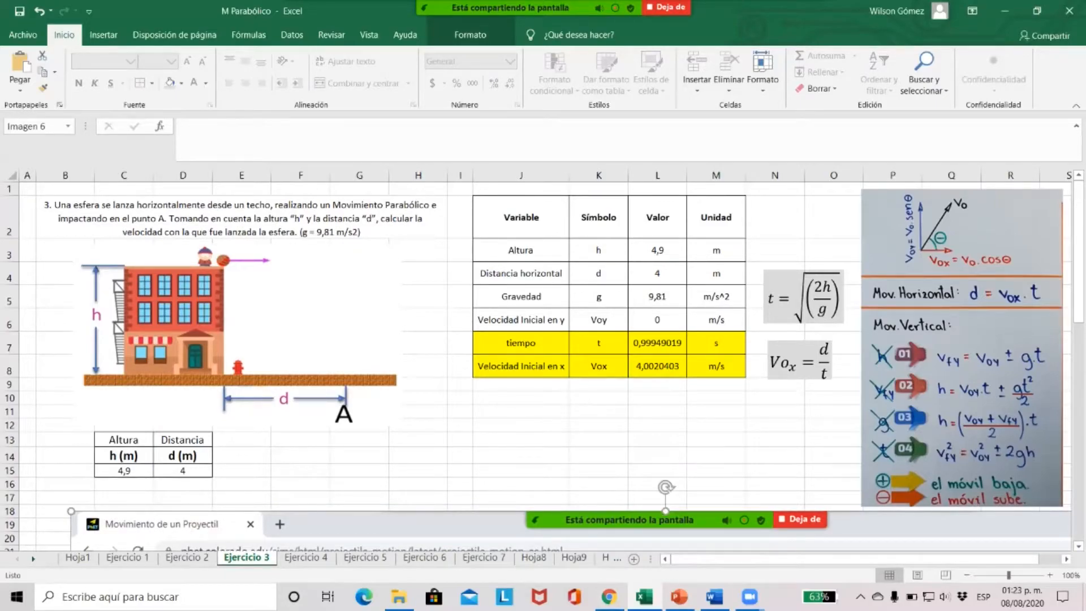
Open the Ejercicio 4 sheet and review the initial velocity in C16 and the launch angle in degrees in D16
left_click(305, 558)
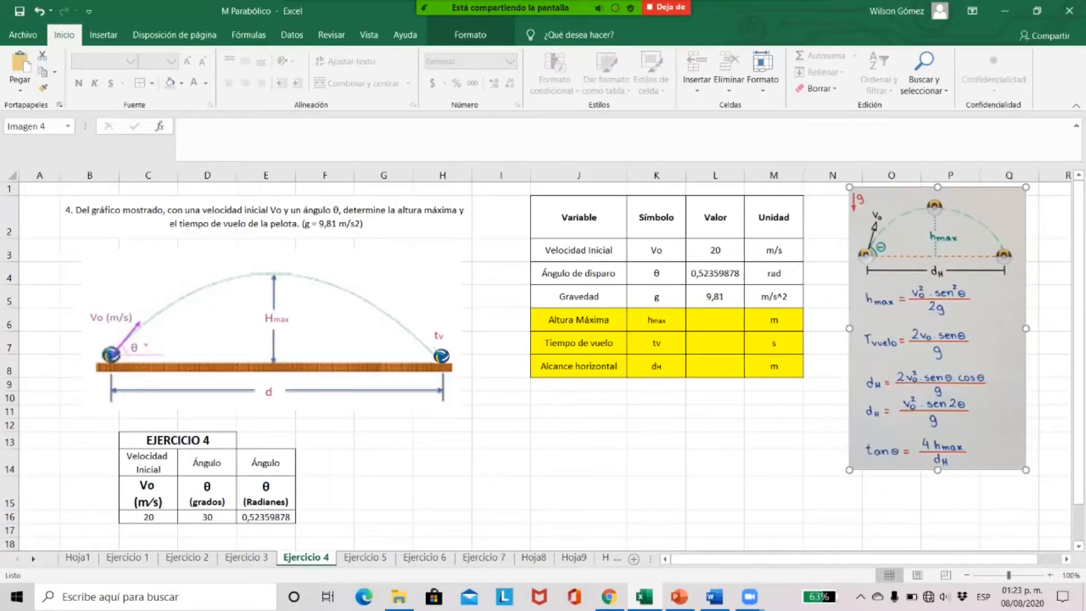
left_click(501, 412)
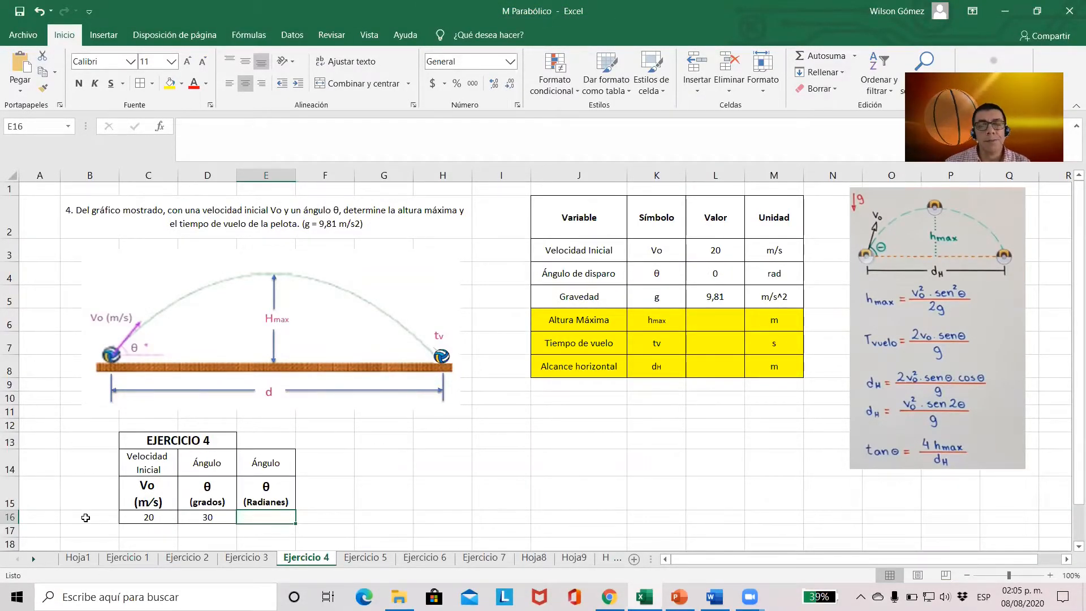
left_click(145, 518)
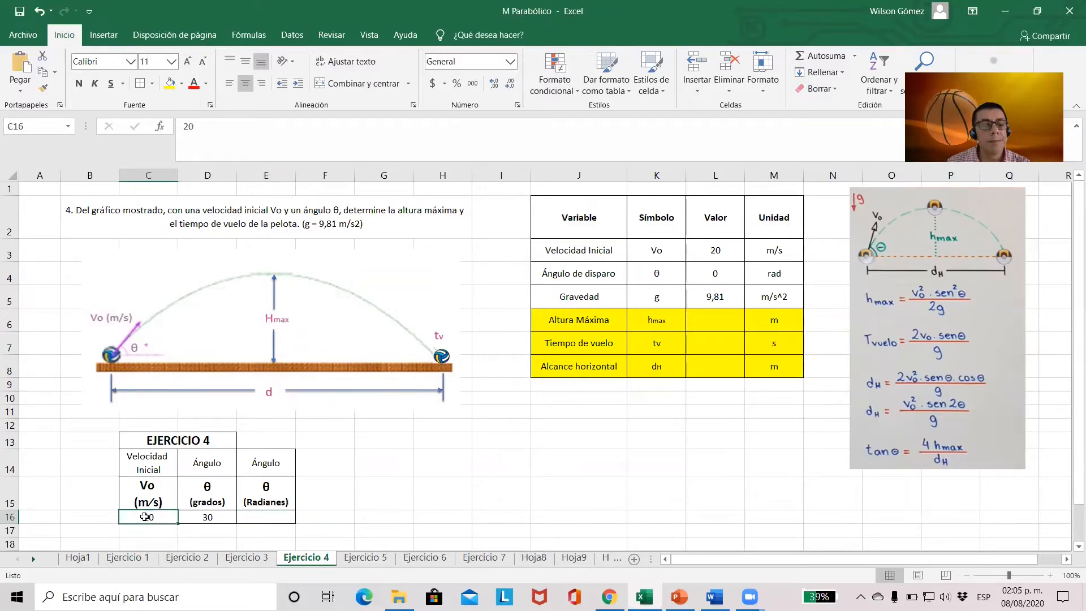
left_click(229, 517)
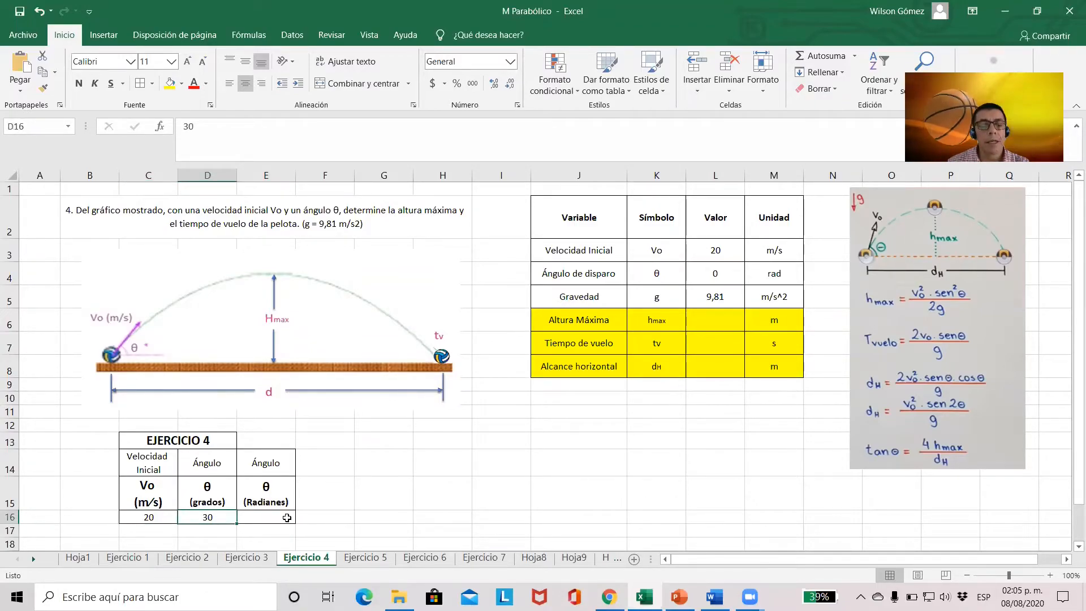
Convert the launch angle to radians in E16 with the formula =D16*pi()/180
left_click(285, 517)
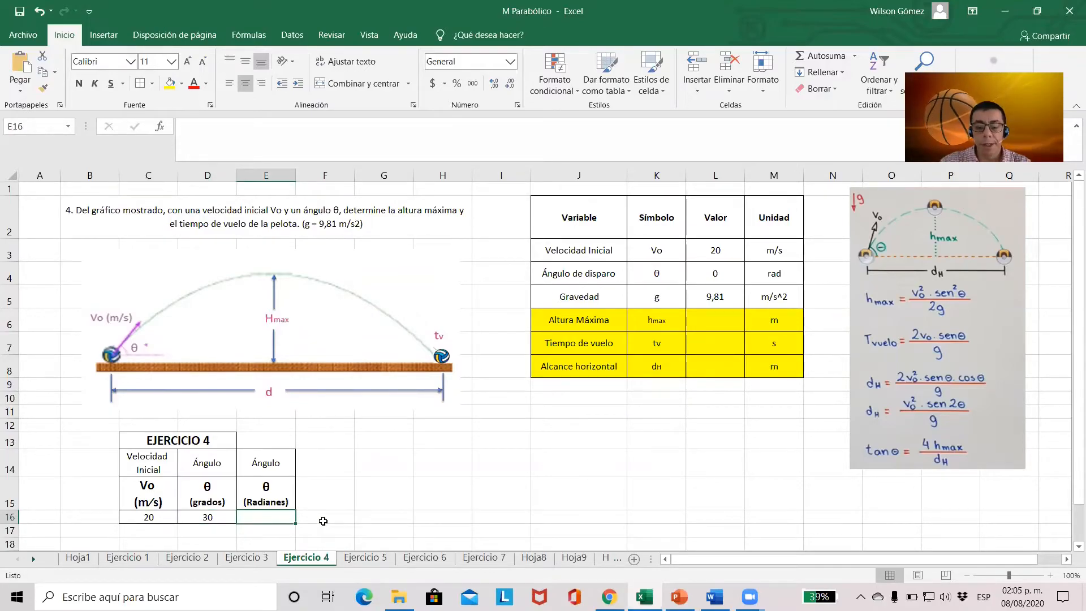
type("=")
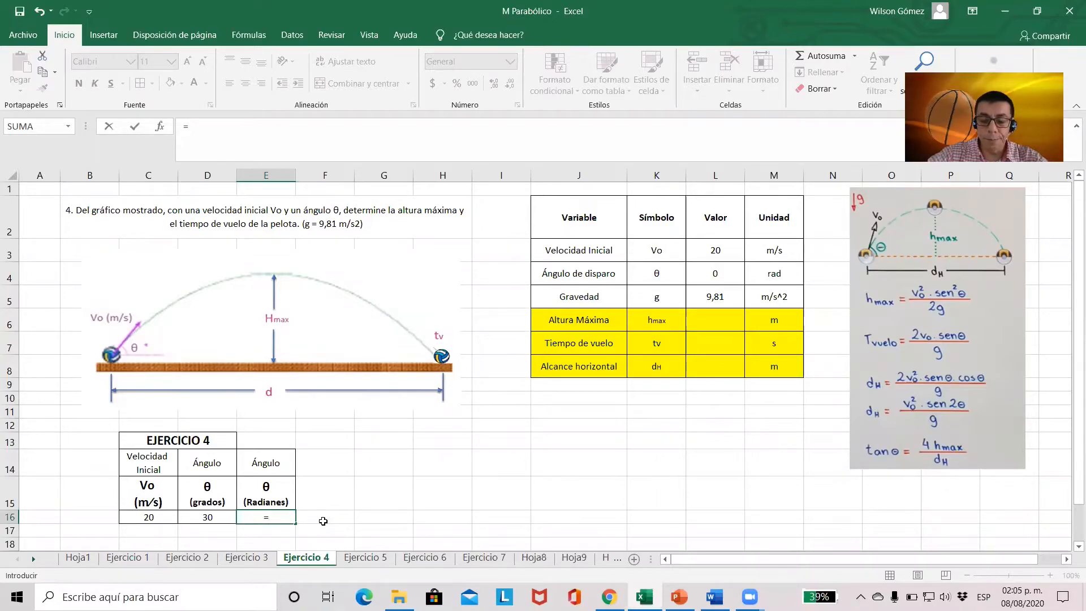
left_click(203, 516)
type("*")
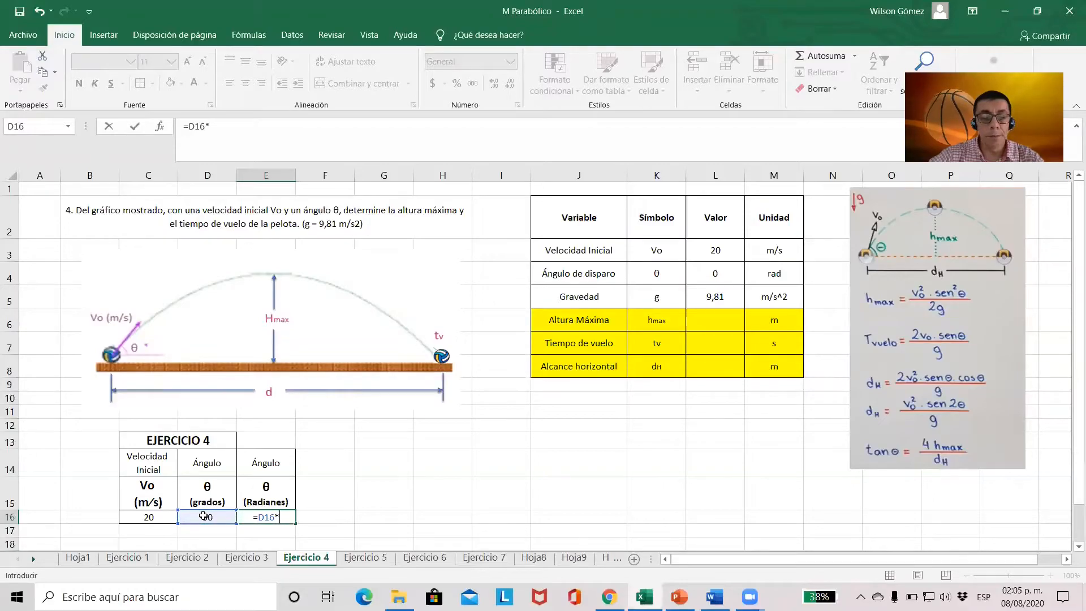
type("pi")
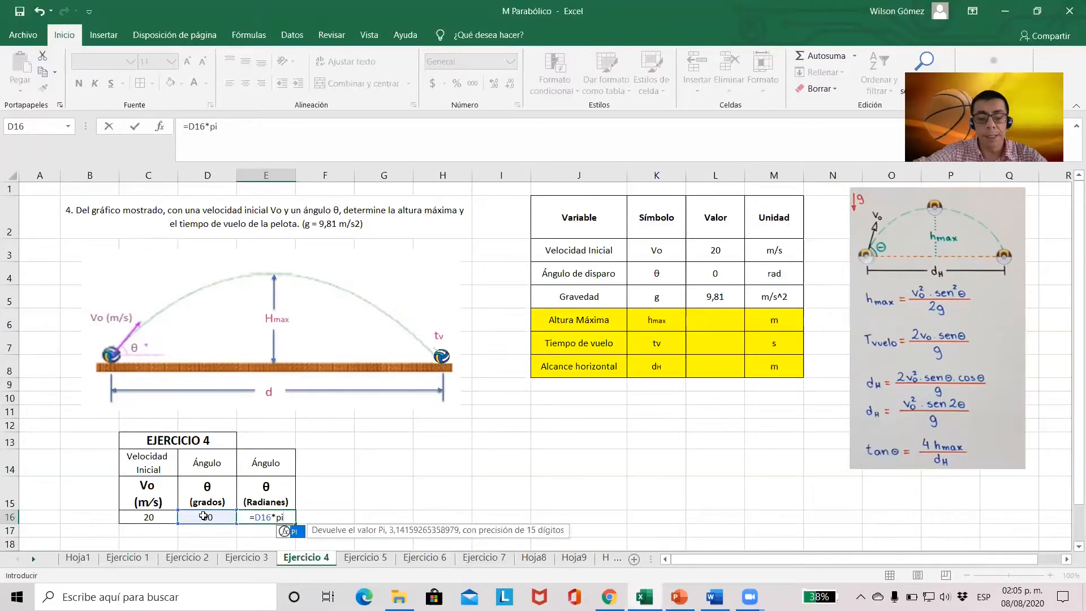
type("()")
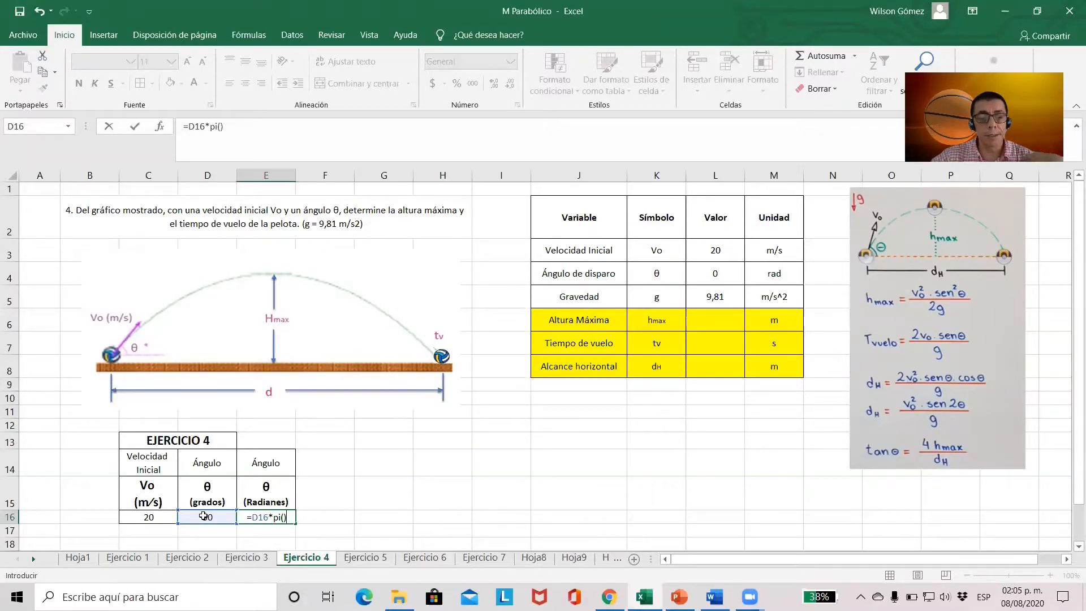
type("/180")
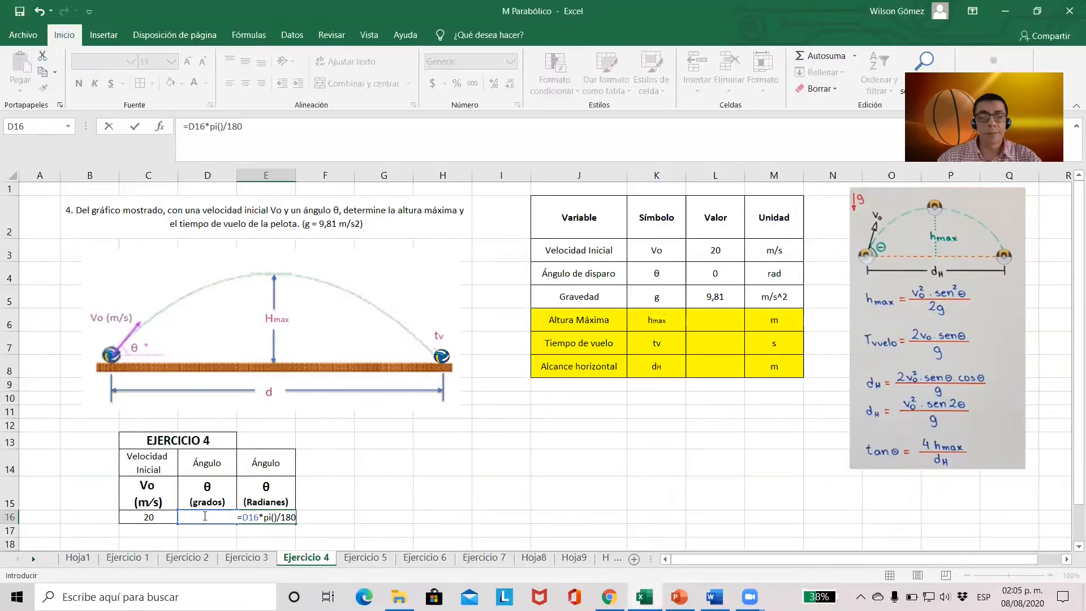
key("Return")
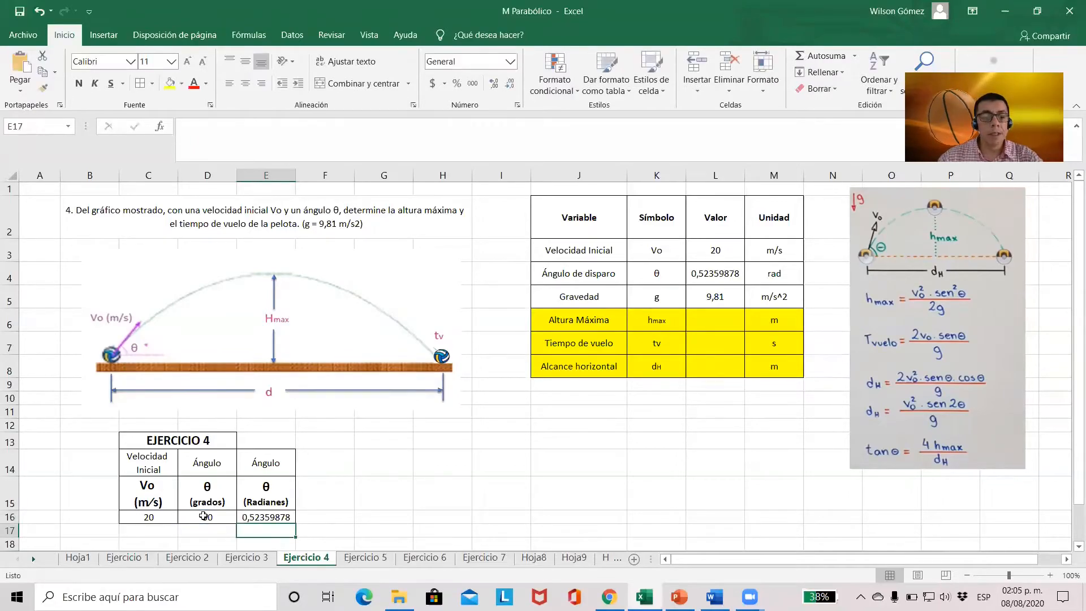
Review the radians formula in E16 and the linked launch angle in L4 and initial velocity in L3
left_click(271, 516)
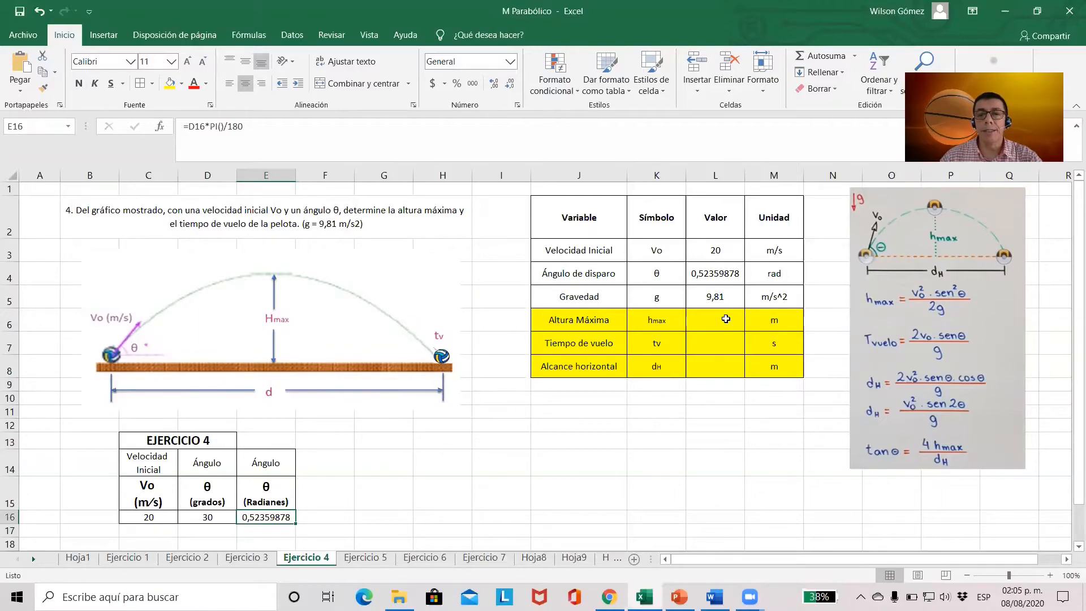
left_click(723, 273)
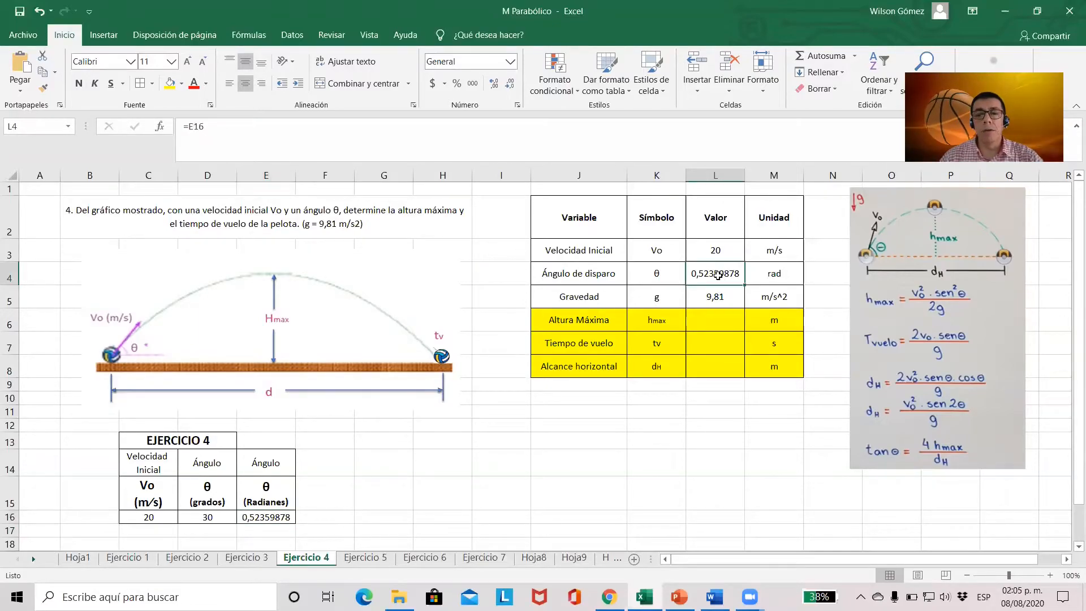
left_click(722, 251)
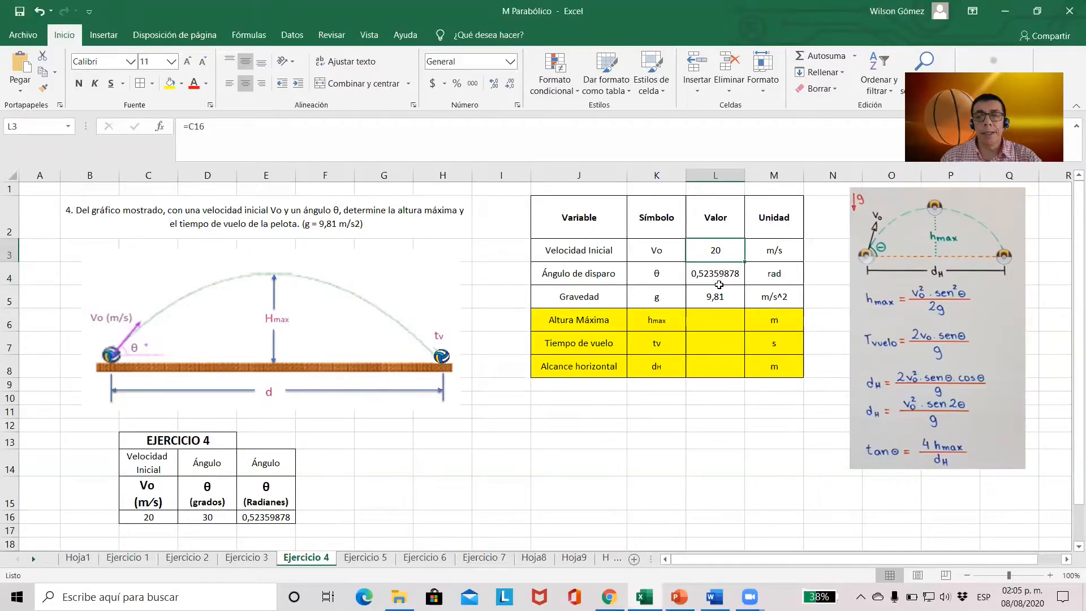
Calculate the maximum height in L6 with the formula =L3^2*(seno(L4))^2/(2*L5)
left_click(705, 320)
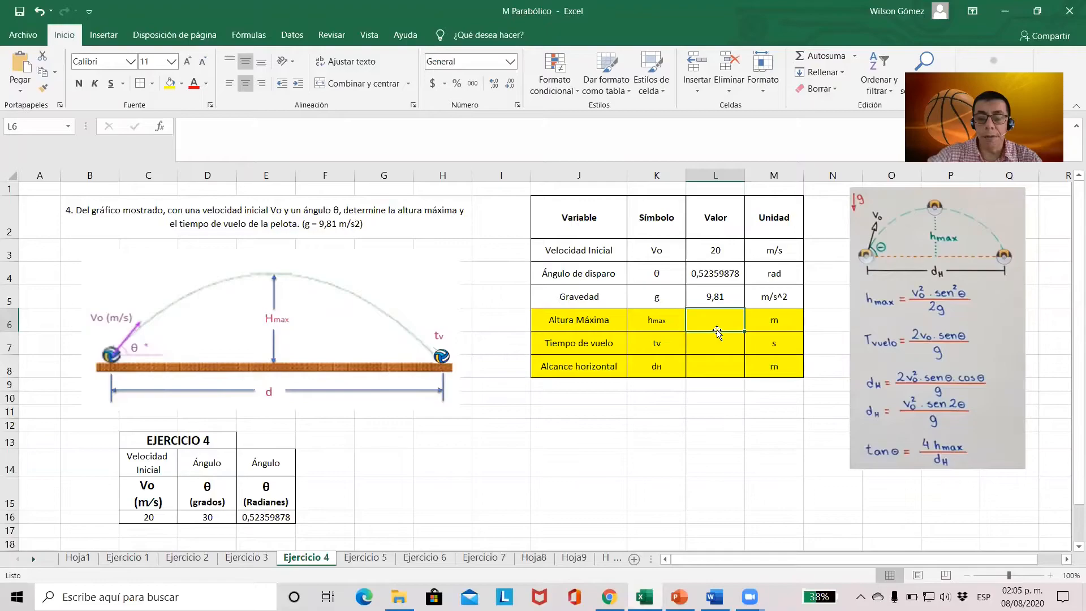
type("=")
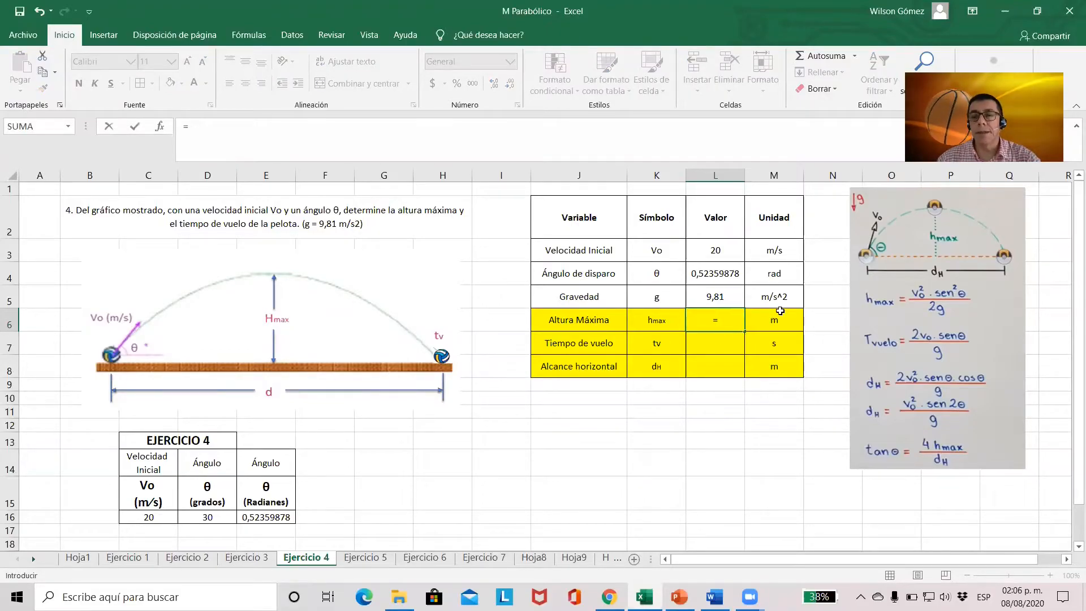
left_click(717, 250)
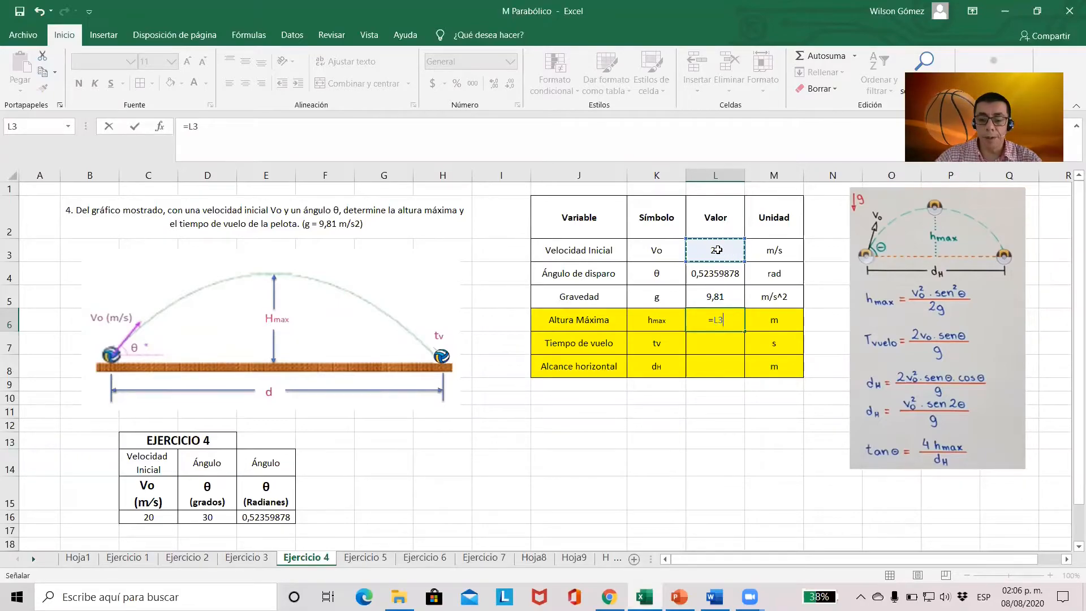
type("^2")
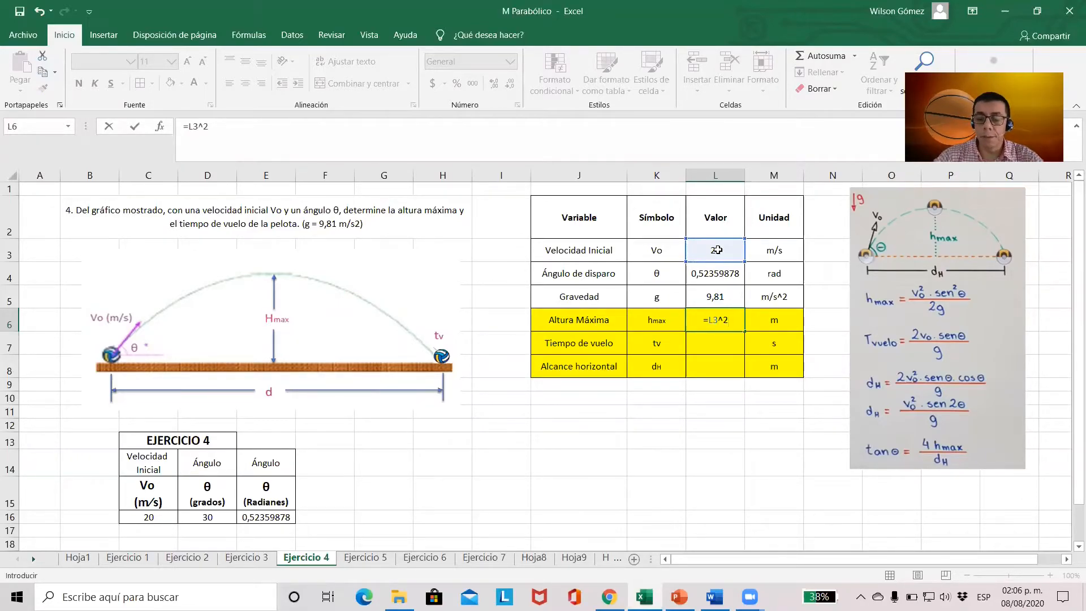
type("*")
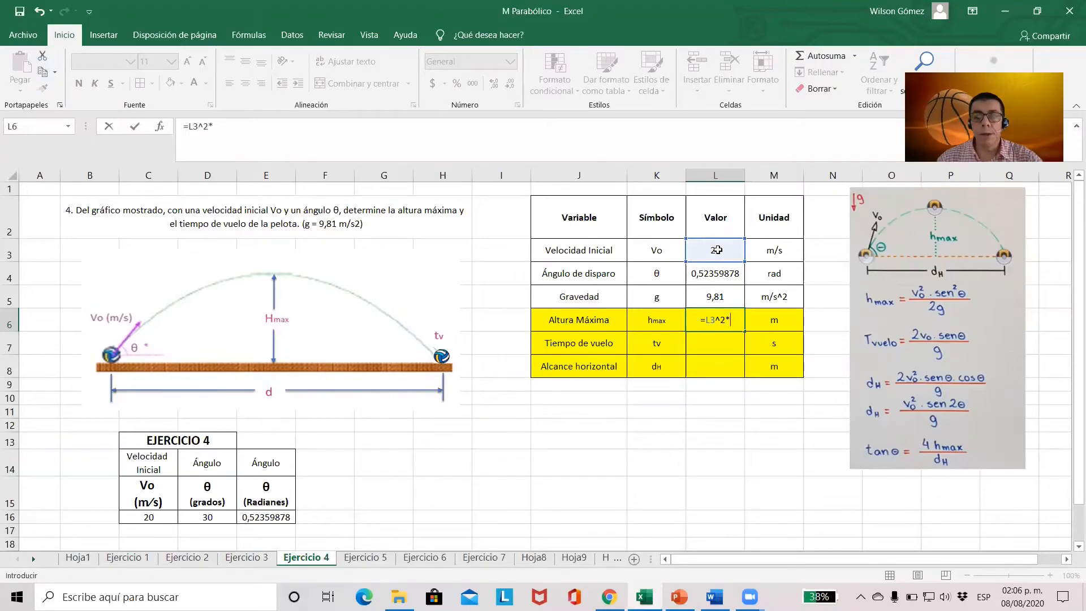
type("8")
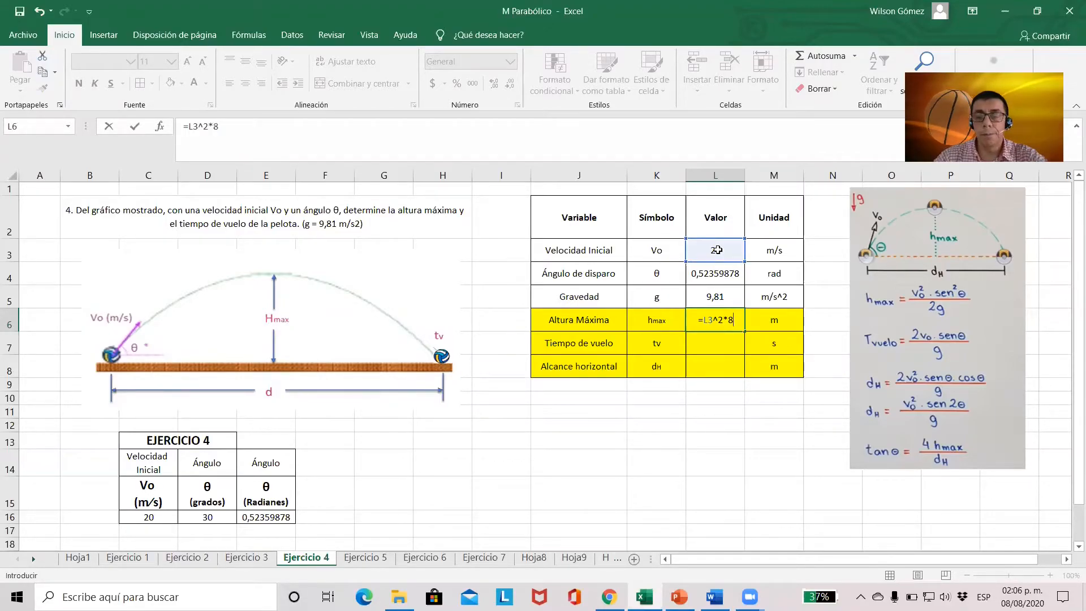
key("BackSpace")
type("(seno")
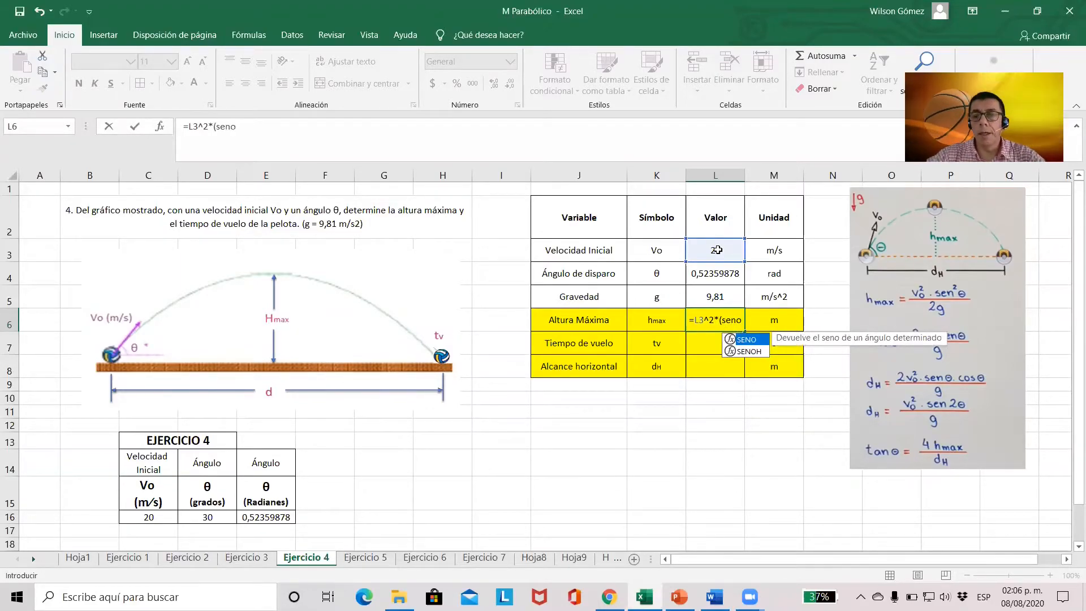
type("(")
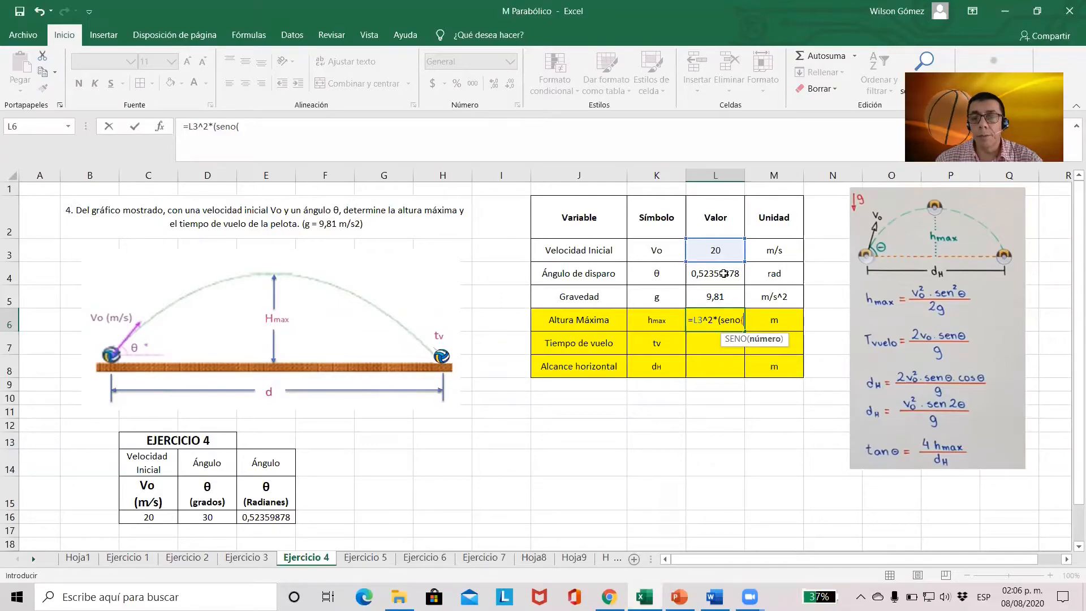
left_click(724, 274)
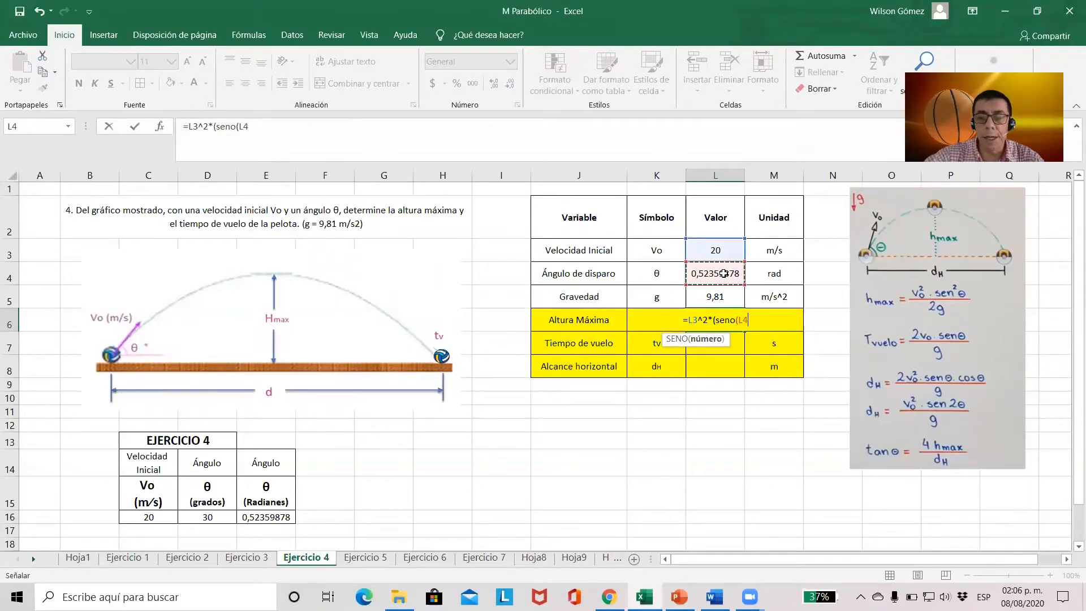
type(")")
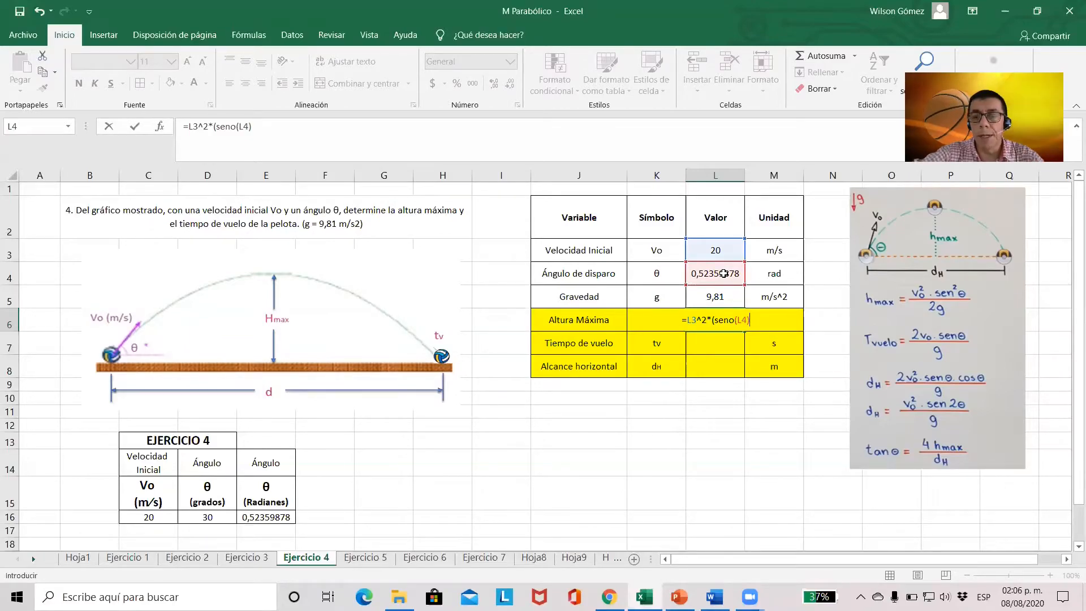
type(")")
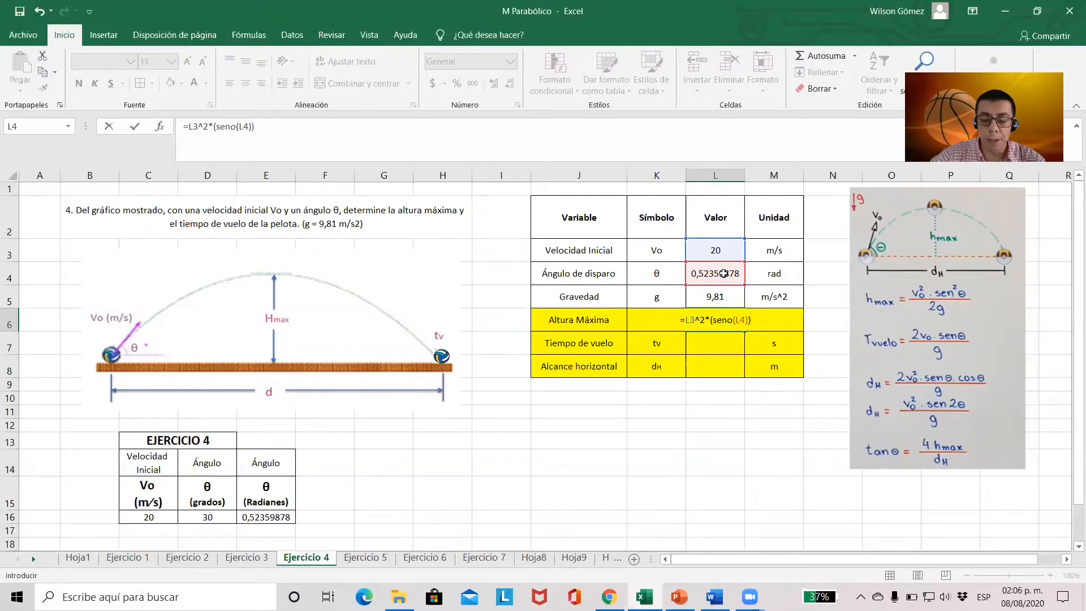
type("^2")
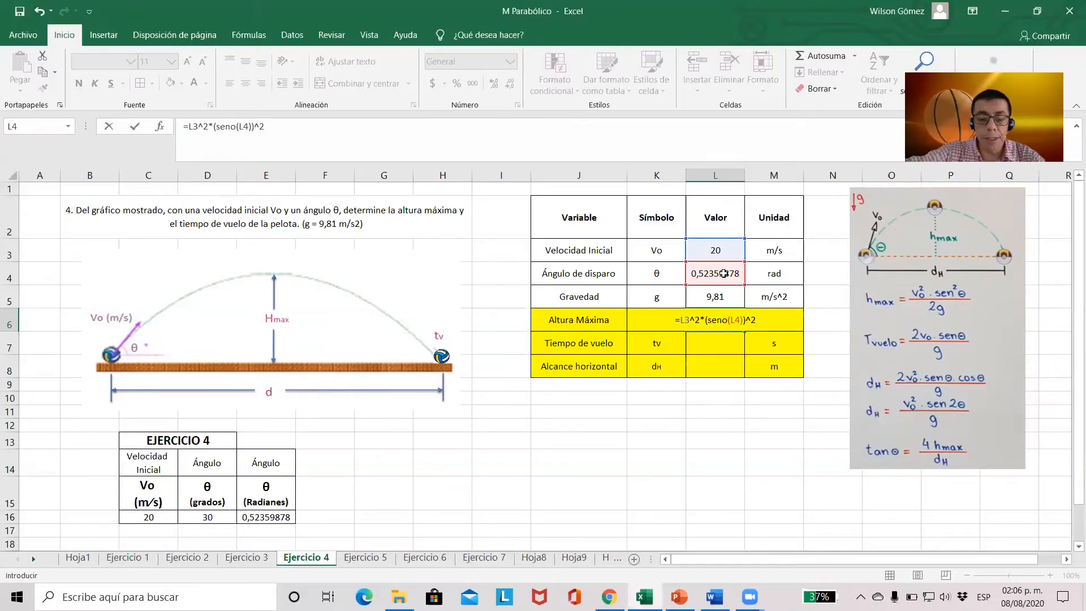
type("/(")
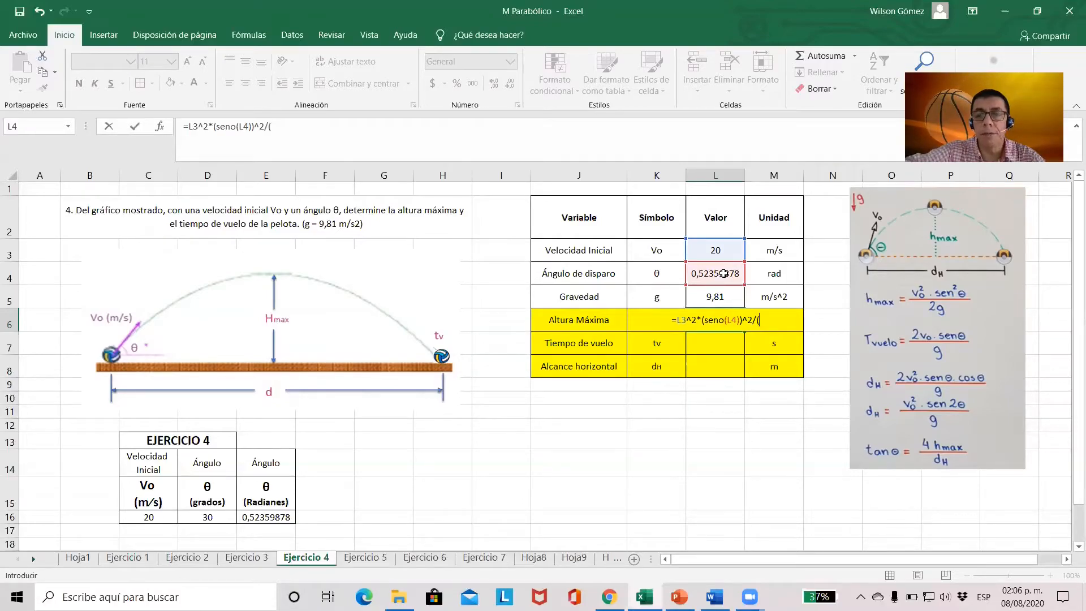
type("2*")
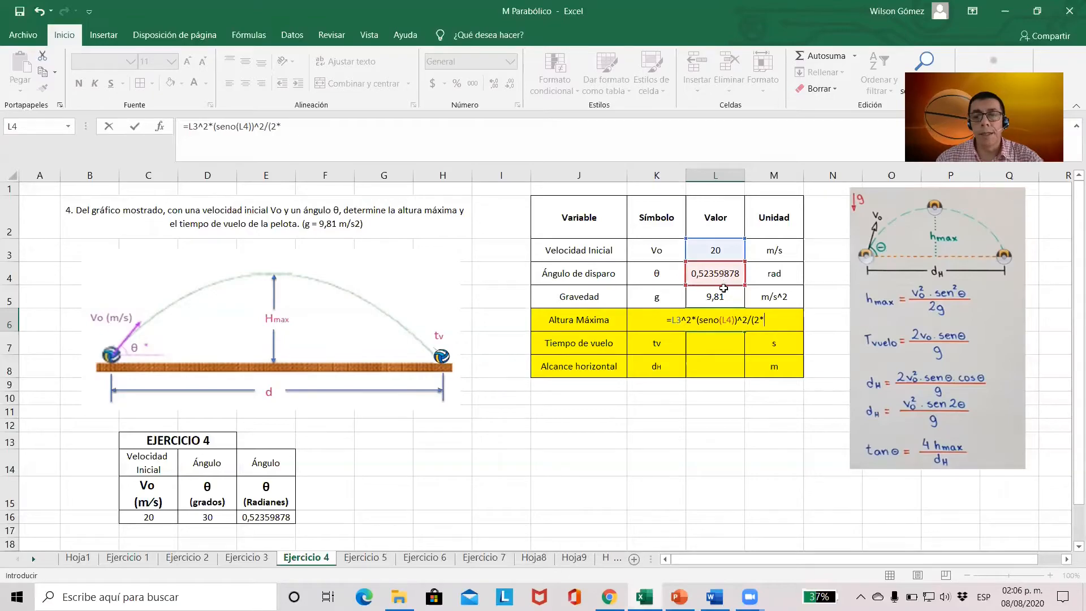
left_click(723, 293)
type(")")
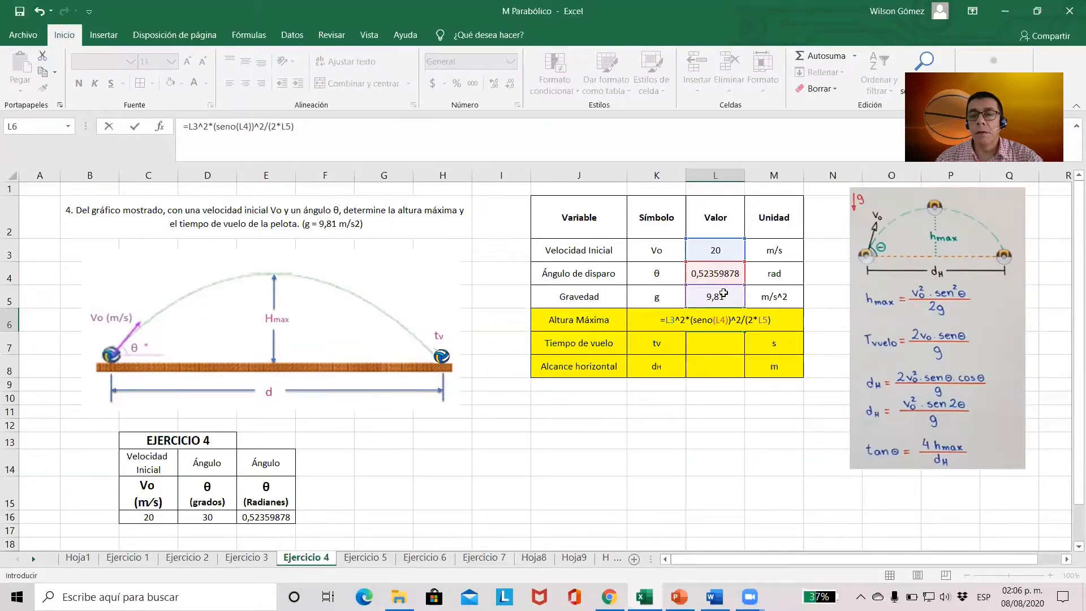
key("Return")
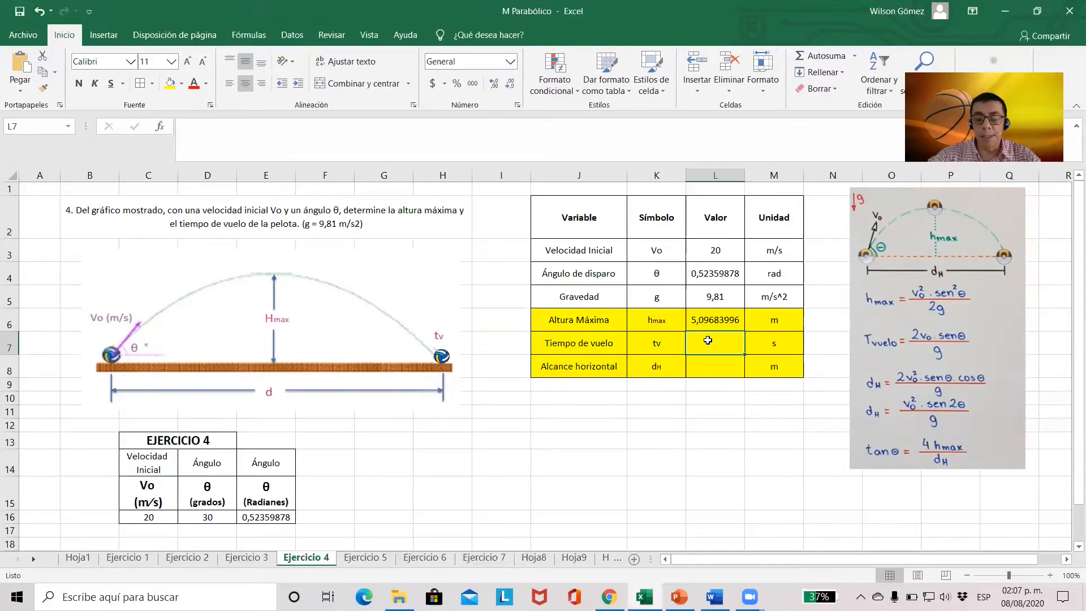
Calculate the flight time in L7 with the formula =2*L3*seno(L4)/L5
type("=")
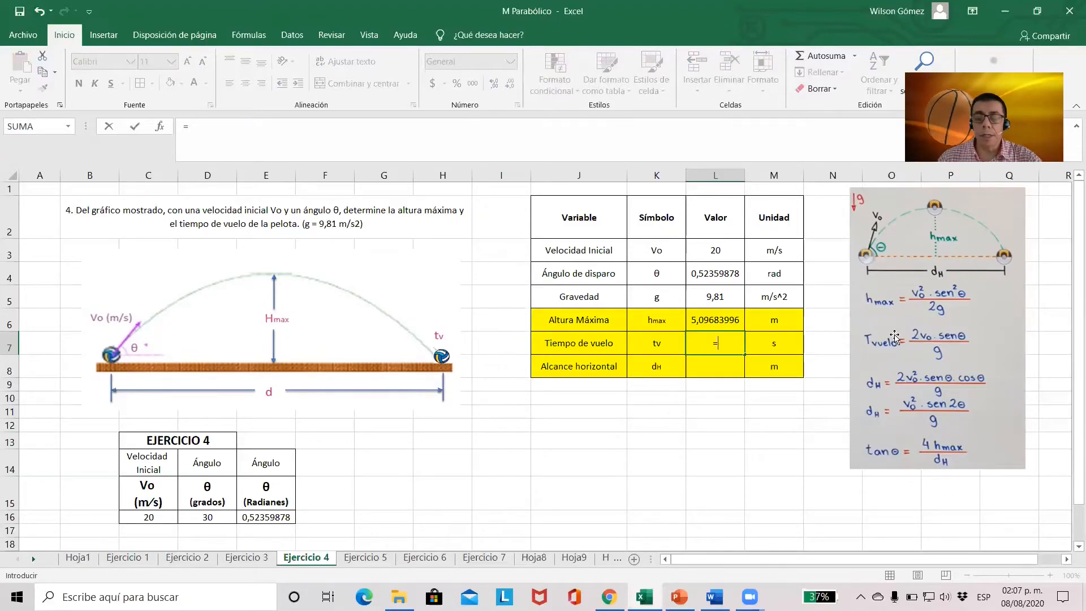
type("2*")
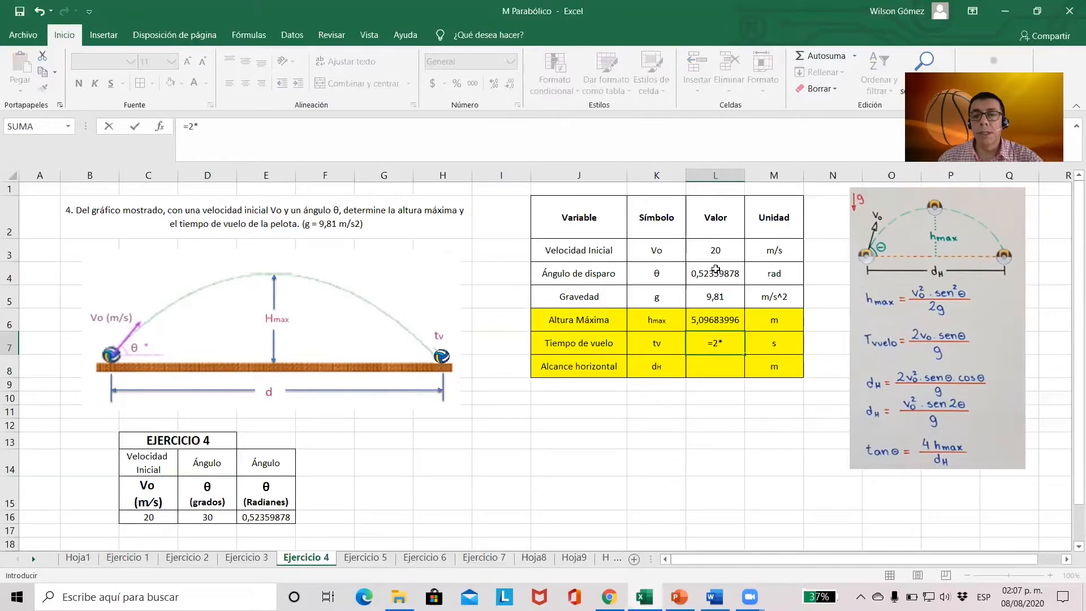
left_click(721, 250)
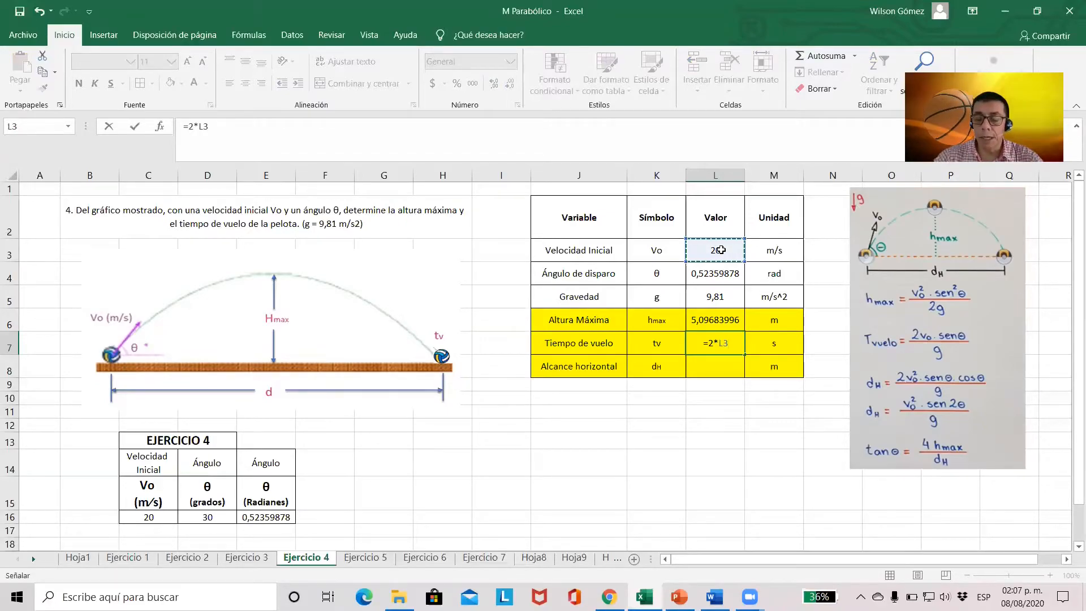
type("*")
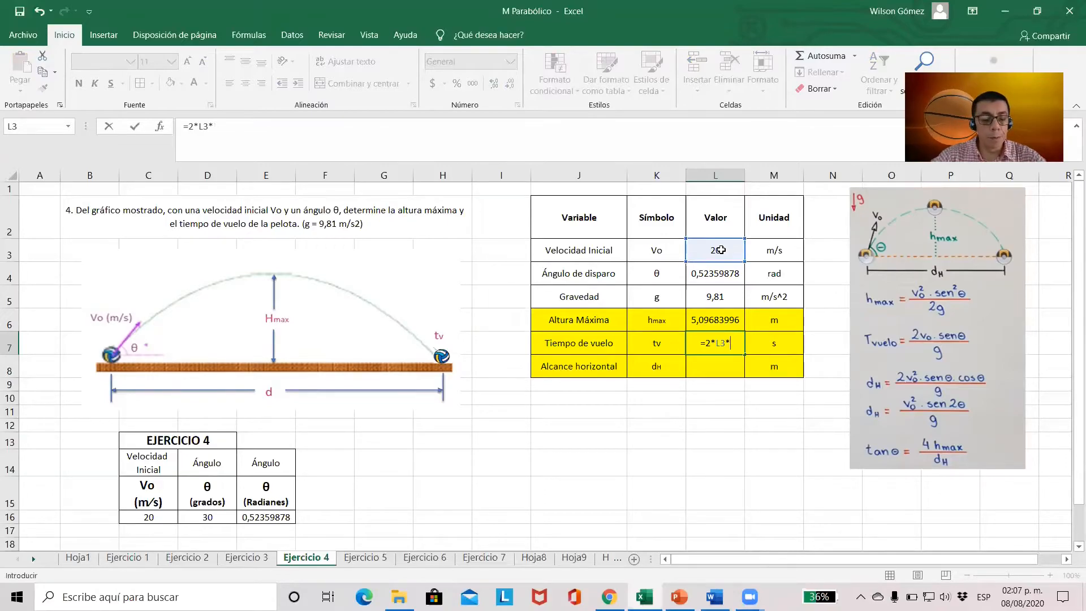
type("seno(")
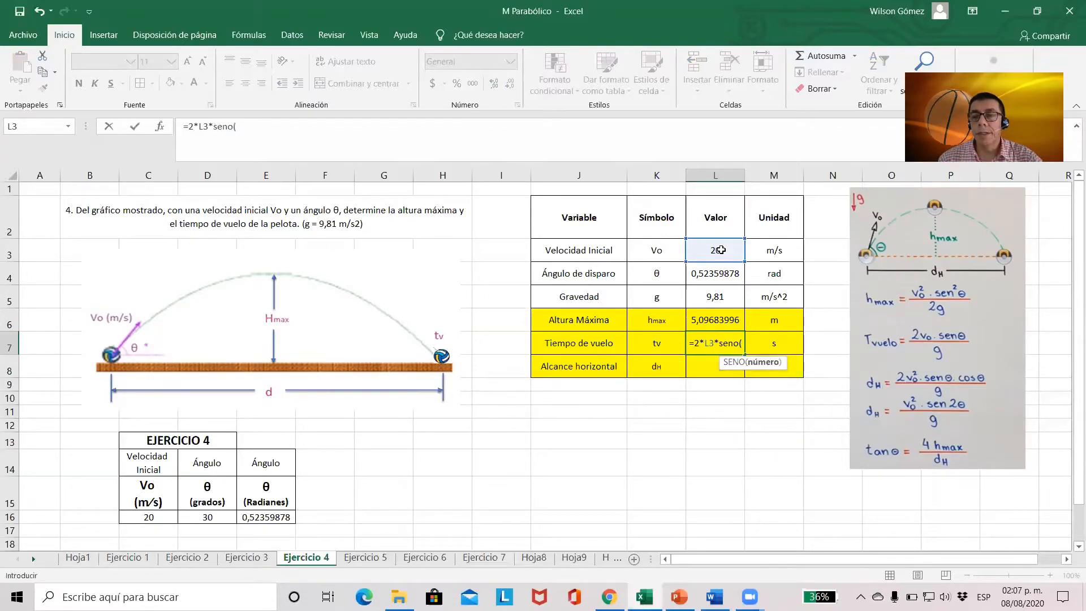
left_click(715, 274)
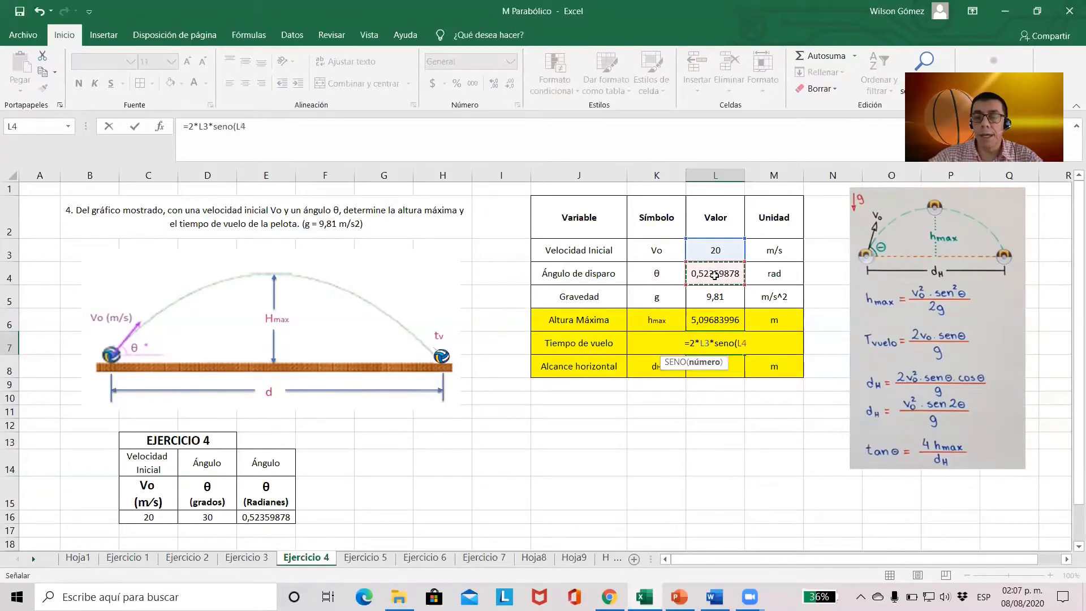
type(")")
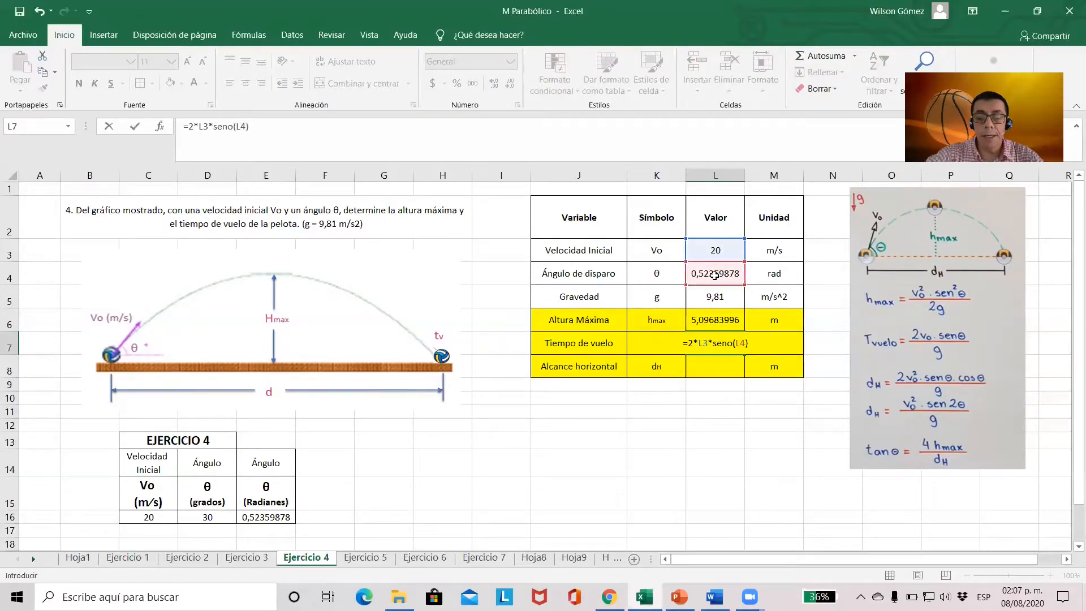
type("/")
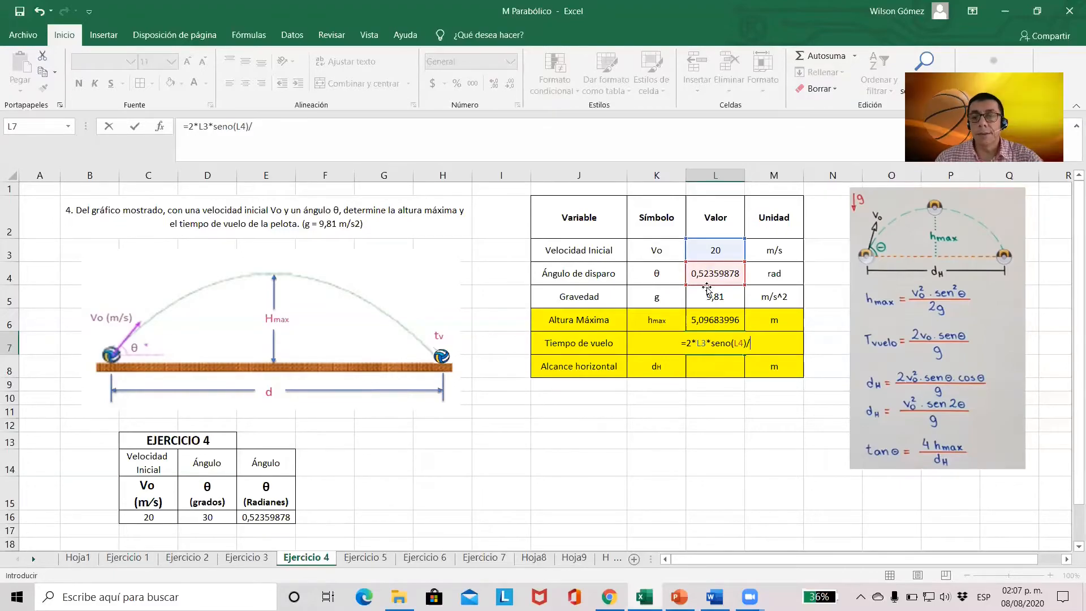
left_click(728, 297)
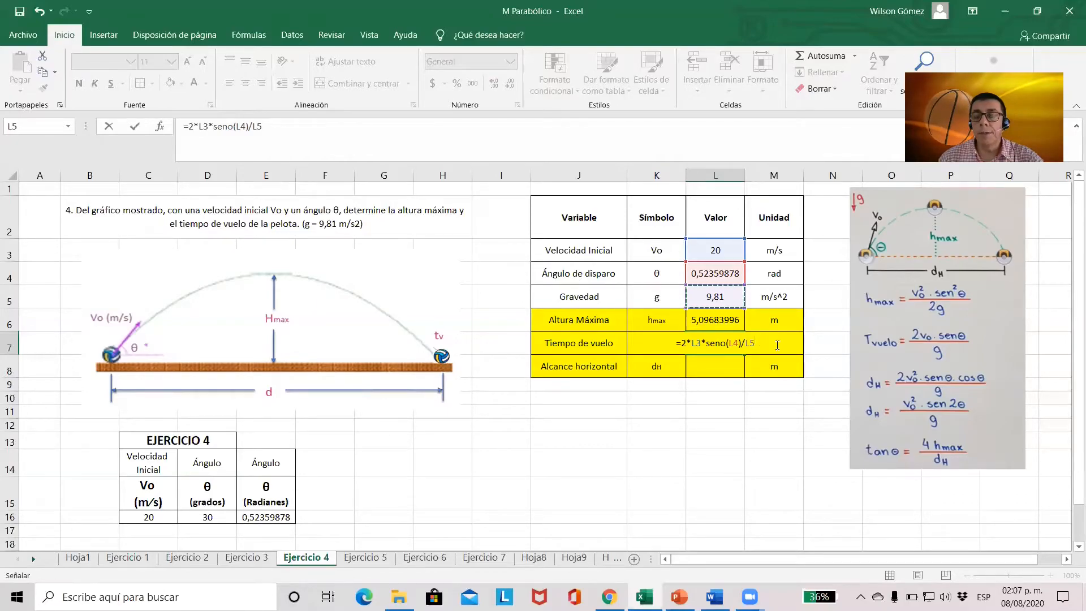
key("Return")
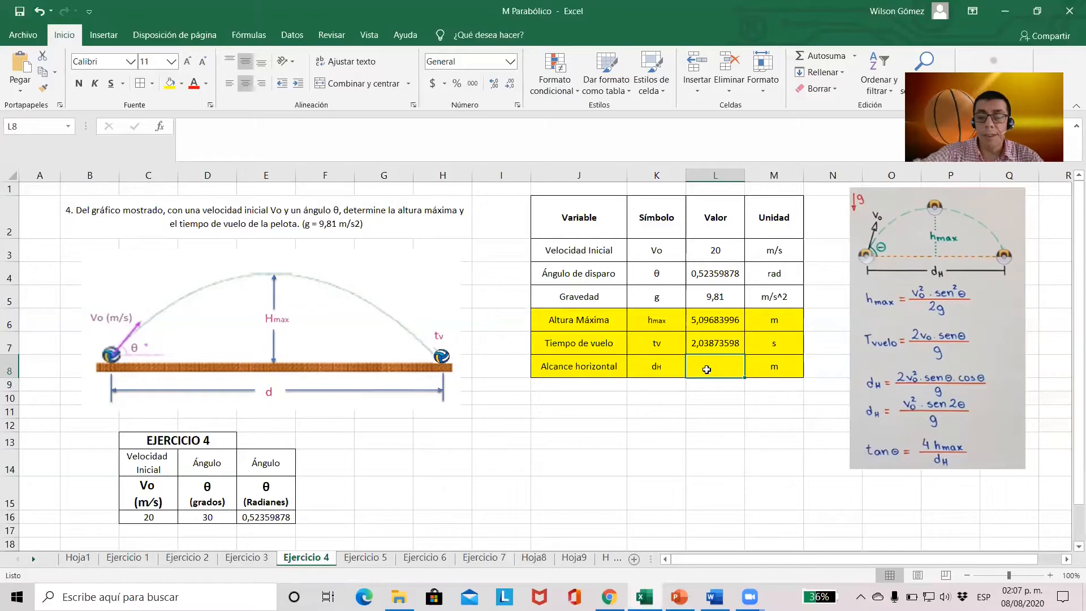
Calculate the horizontal range in L8 with the formula =L3^2*seno(2*L4)/L5 and check the entered formula
type("=")
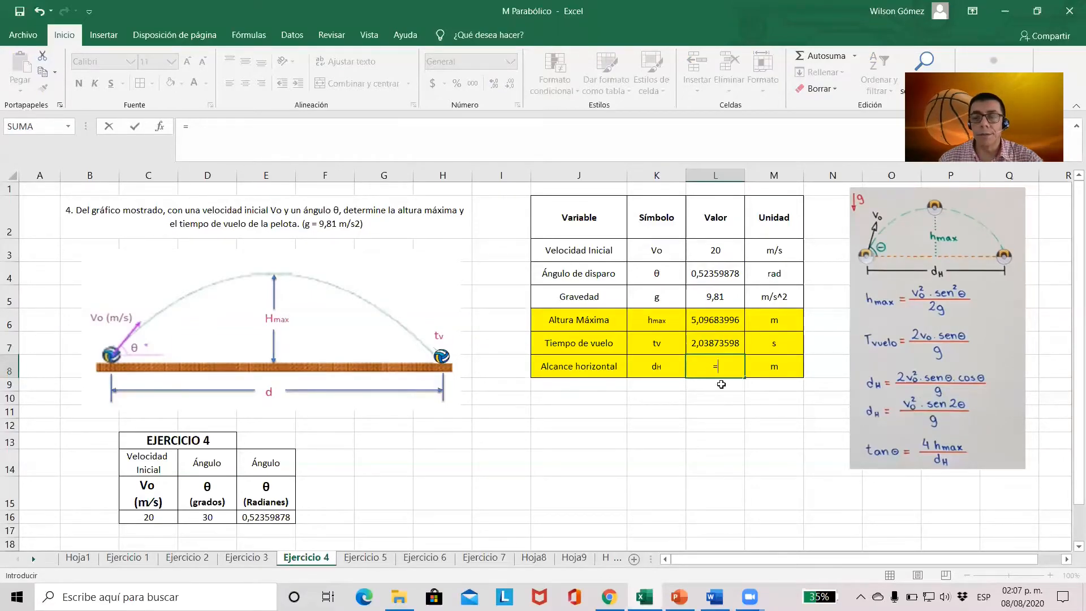
left_click(726, 251)
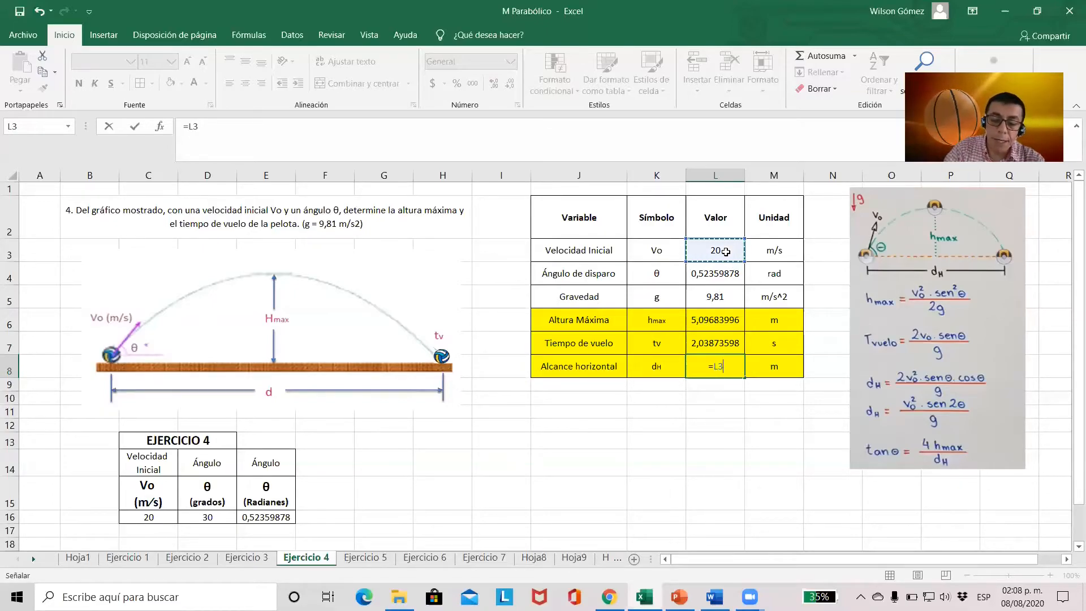
type("^2")
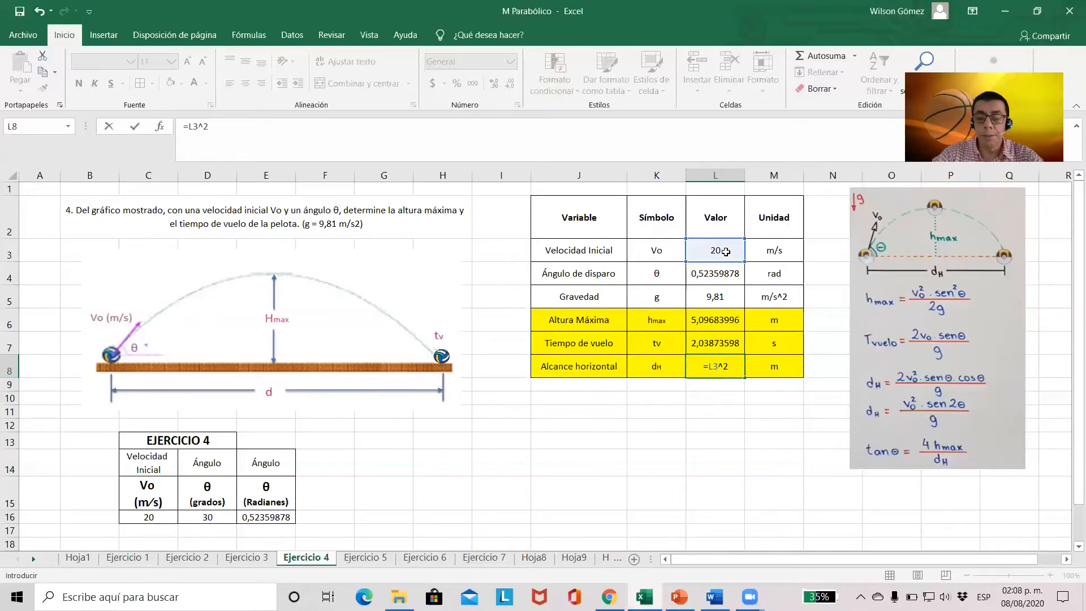
type("*")
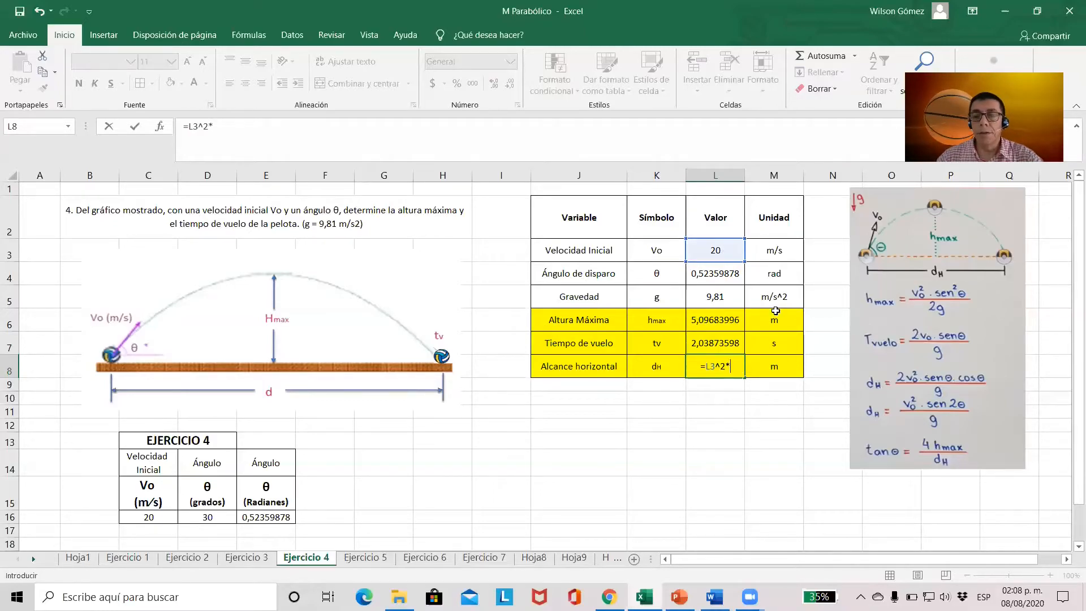
type("sen")
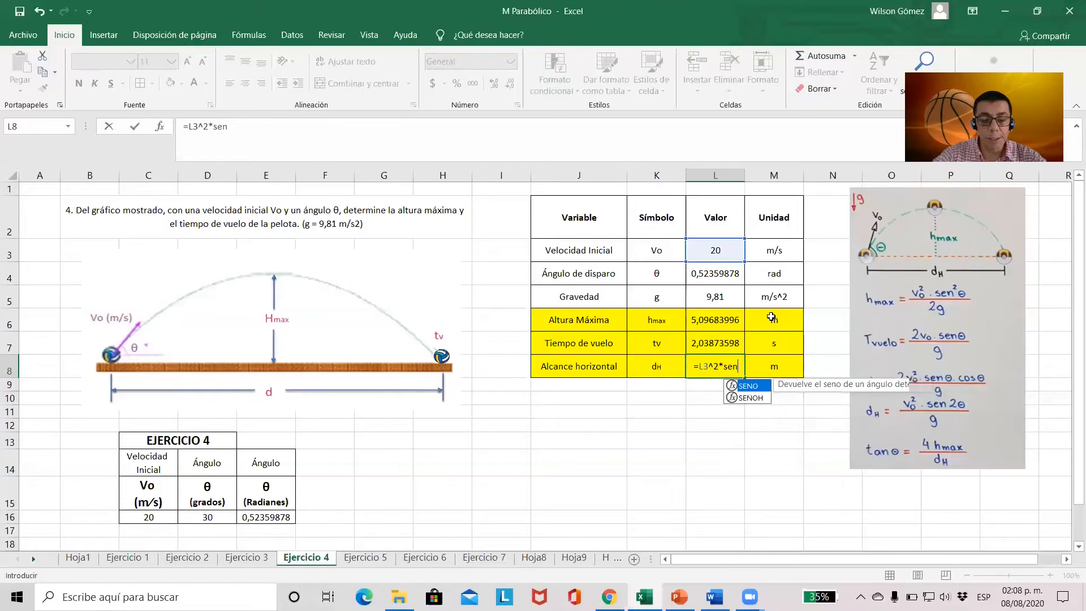
type("o(")
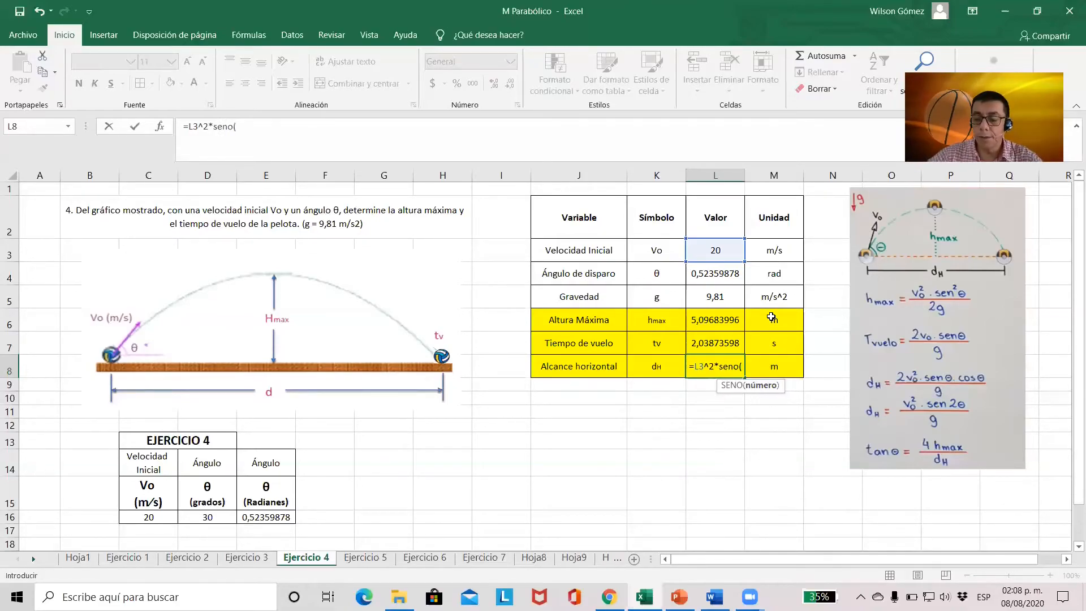
type("2*")
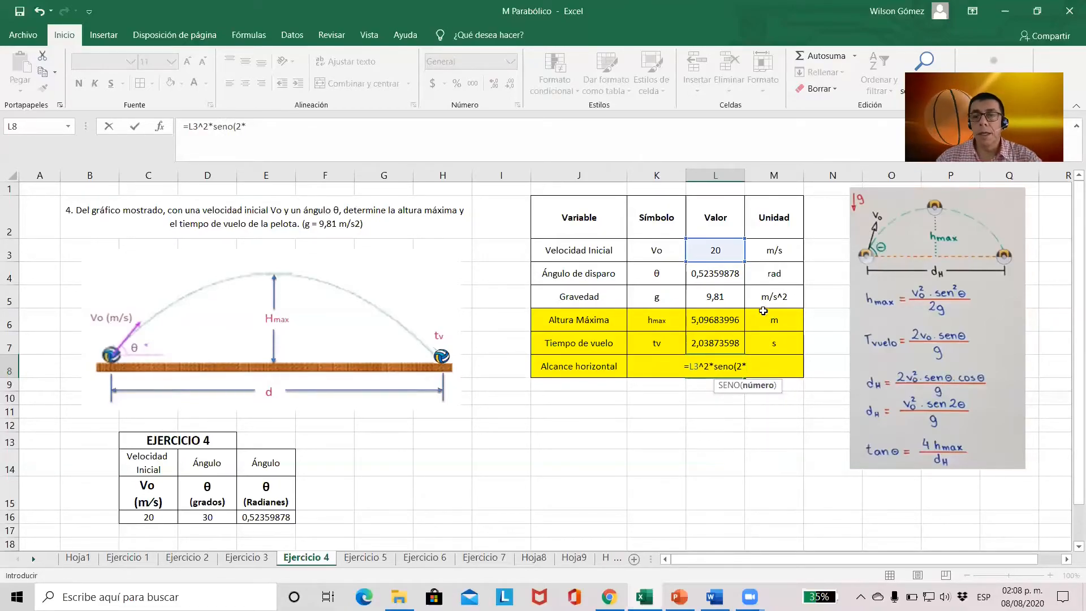
left_click(733, 273)
type(")")
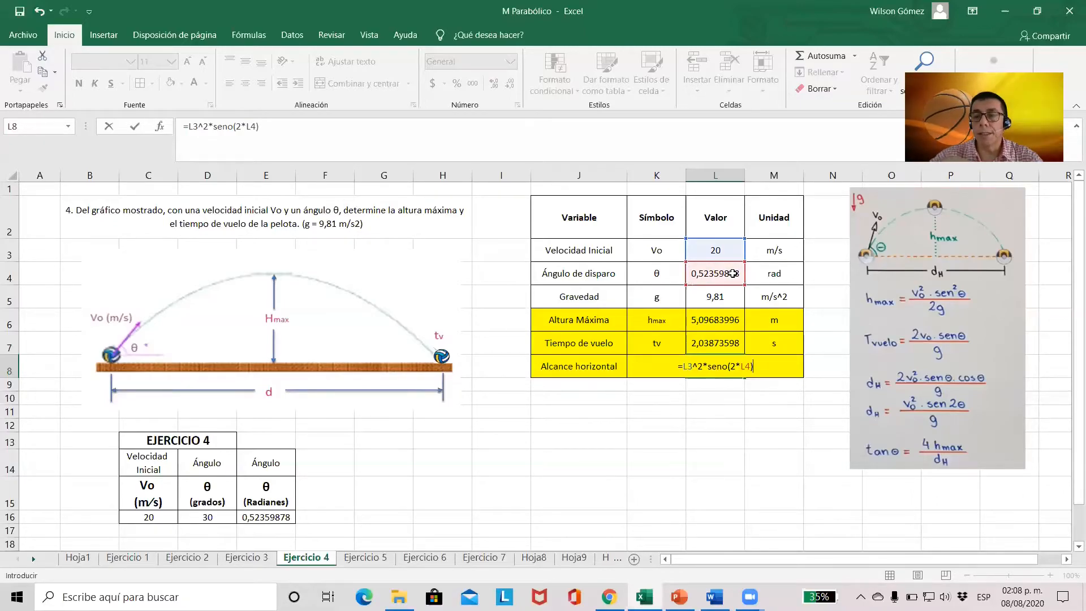
type("/")
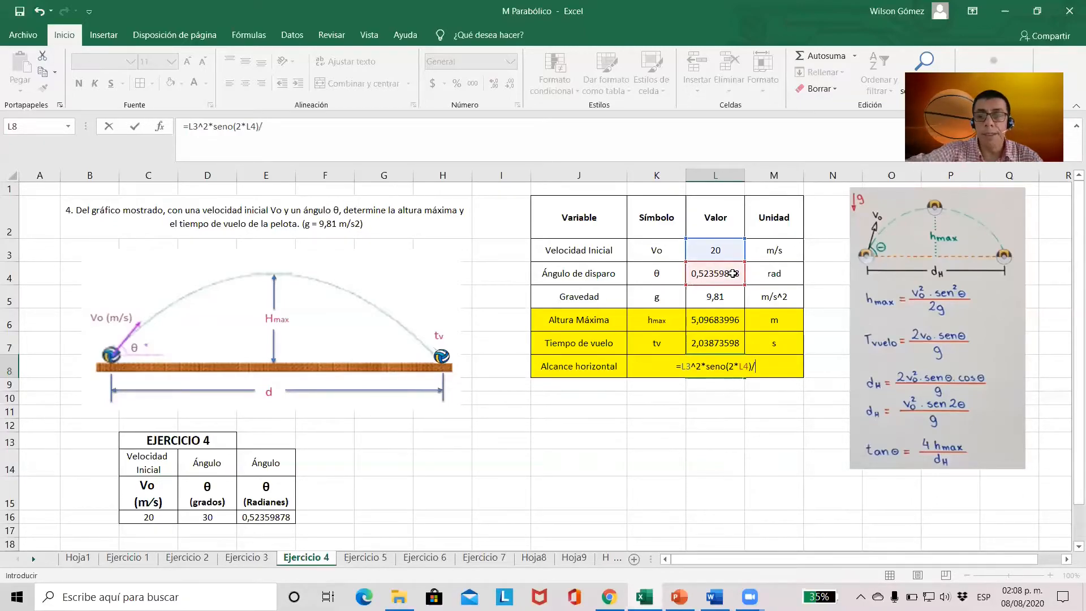
left_click(730, 300)
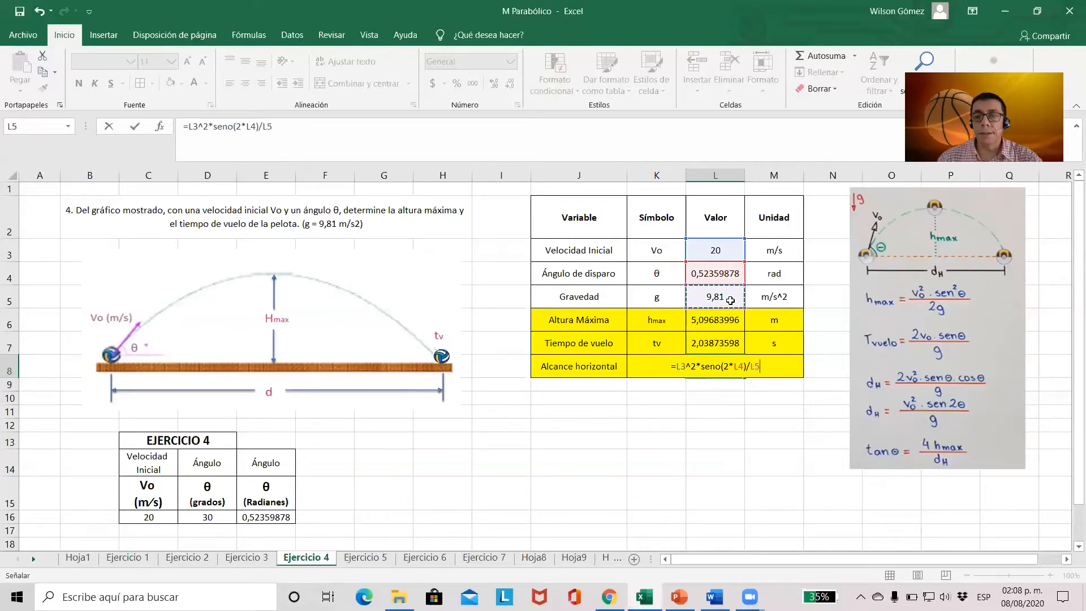
key("Return")
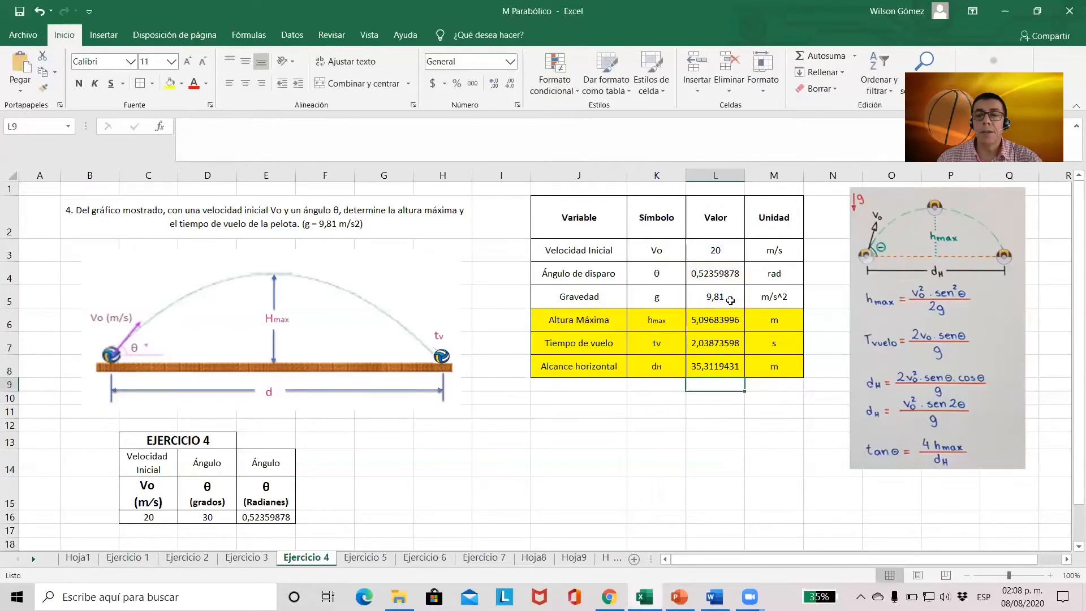
left_click(714, 368)
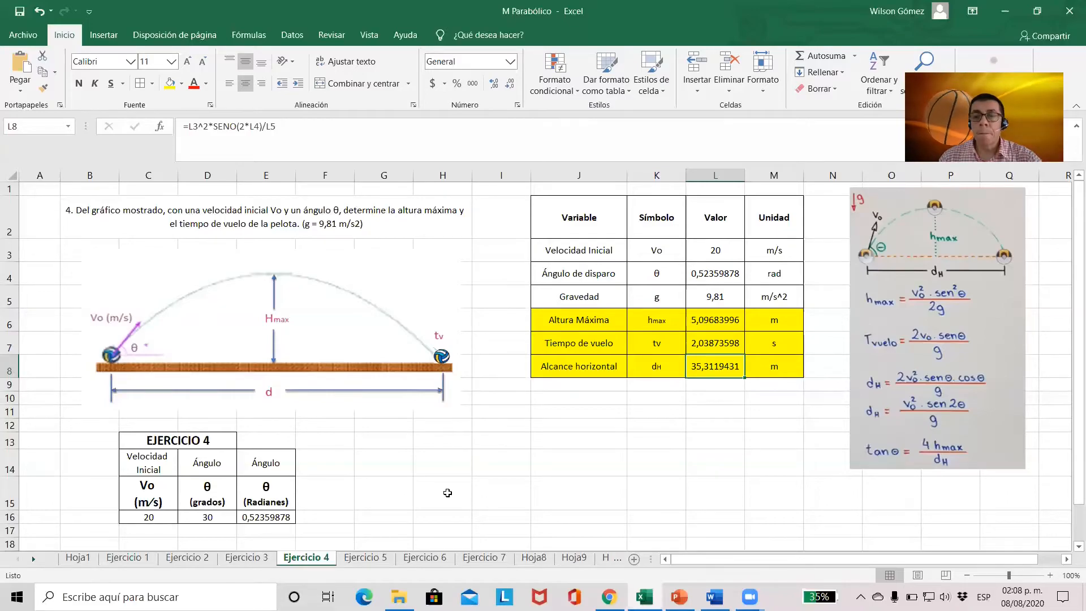
Open the Ejercicio 5 sheet and review the given horizontal distance, angle tangent and gravity in C16, D16 and L3 to L5
left_click(362, 558)
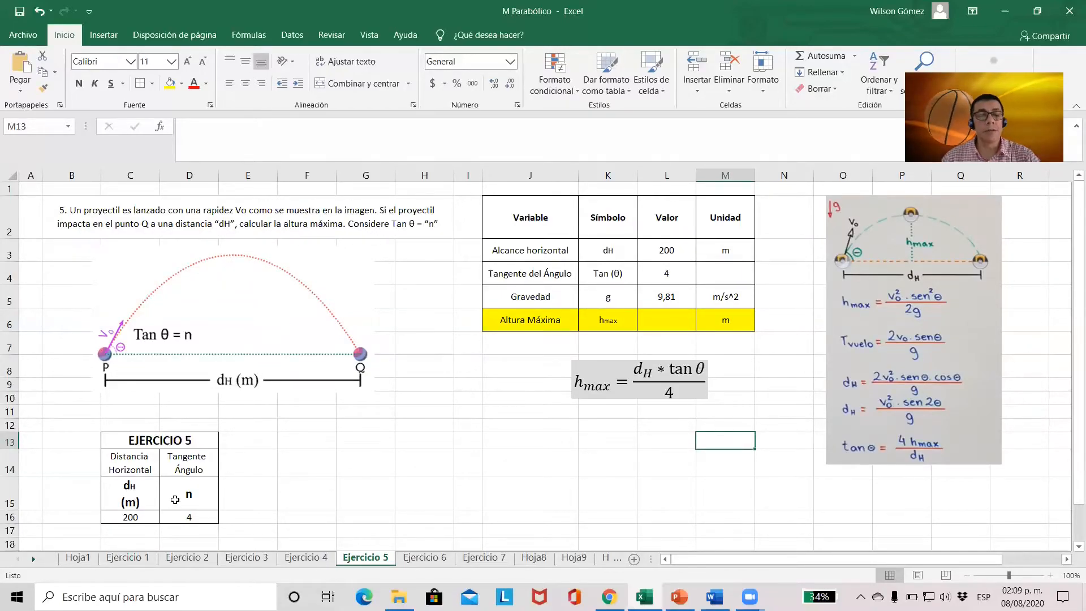
left_click(136, 516)
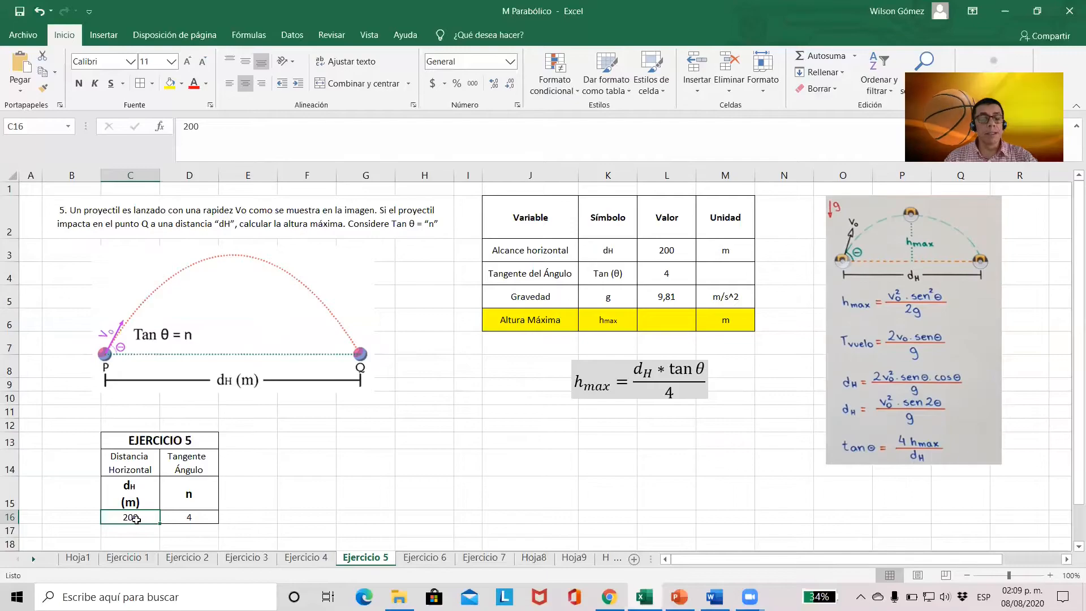
left_click(201, 516)
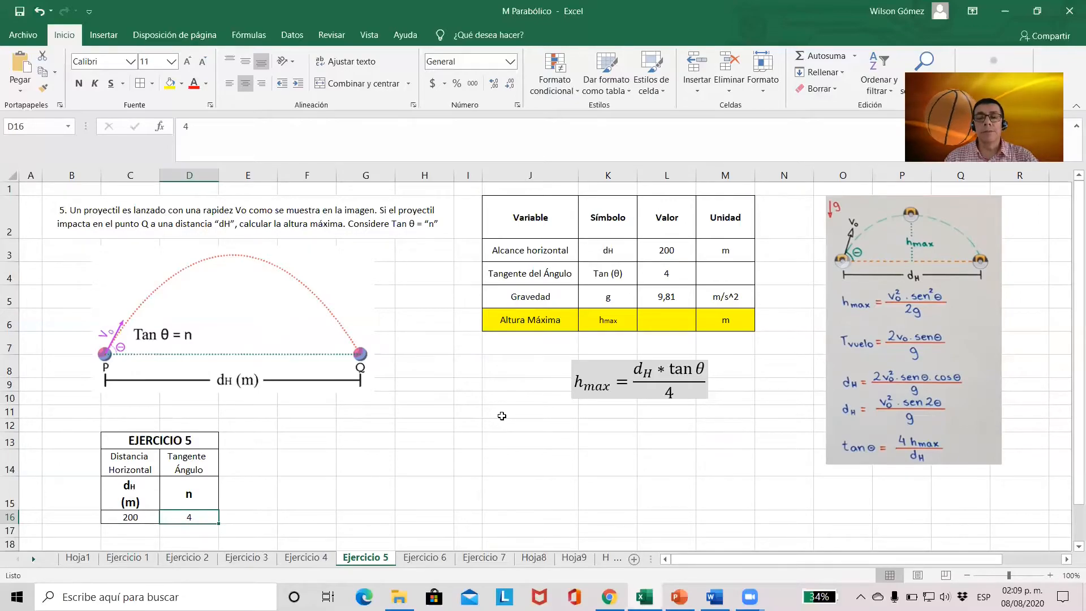
left_click(616, 251)
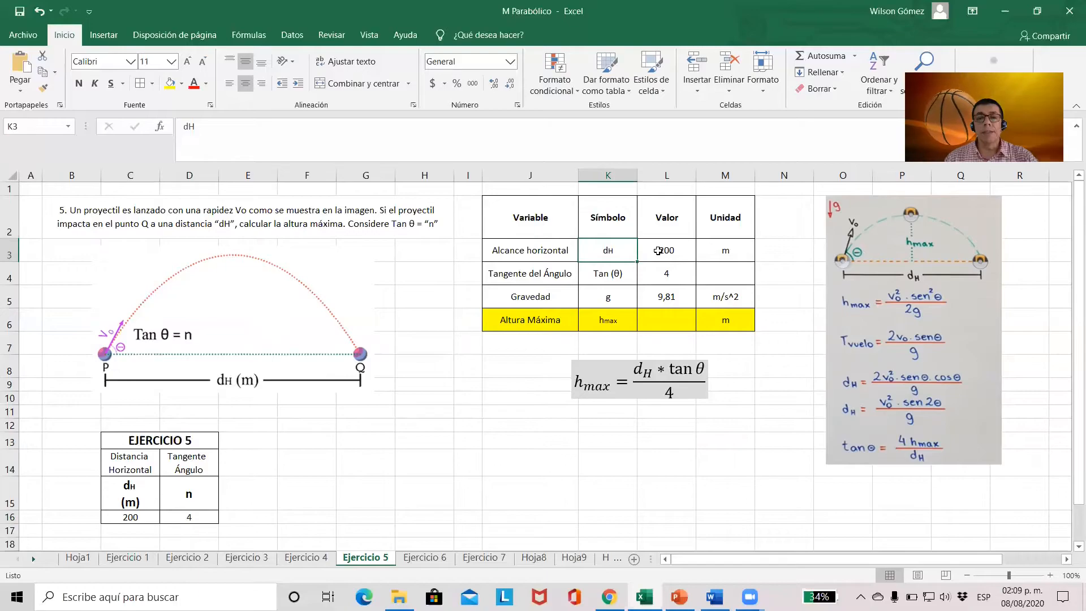
left_click(658, 250)
left_click(670, 278)
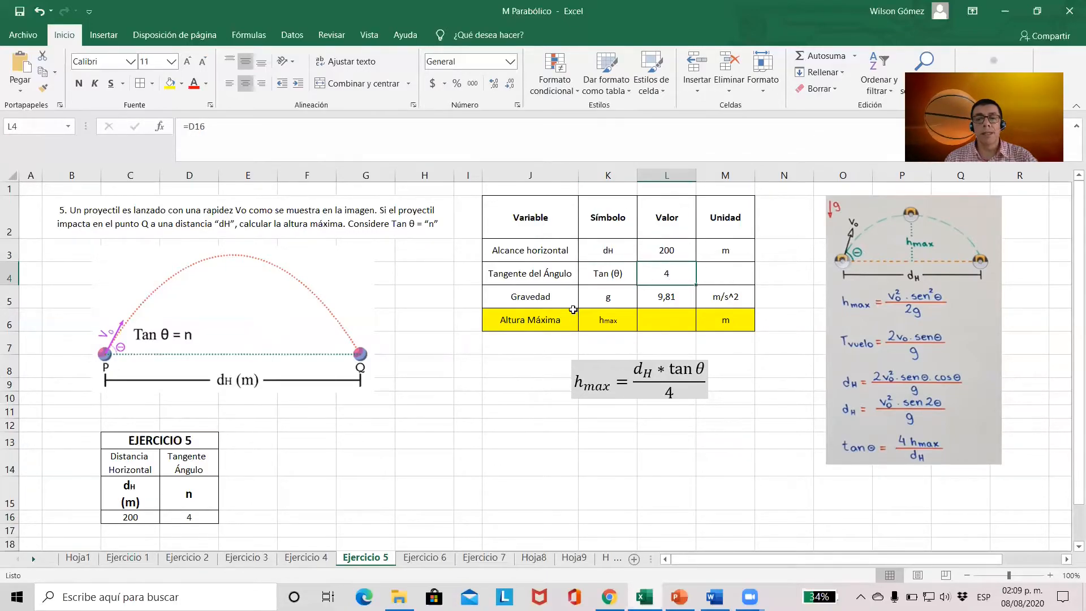
left_click(666, 293)
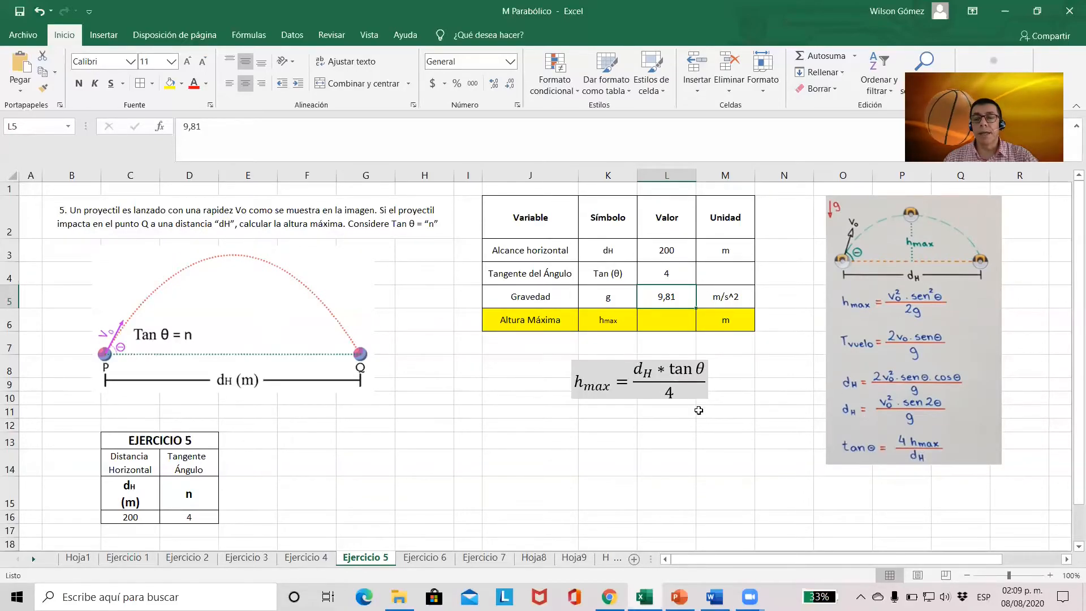
Calculate the maximum height in L6 with the formula =L3*L4/4 and check the entered formula
left_click(667, 325)
type("=")
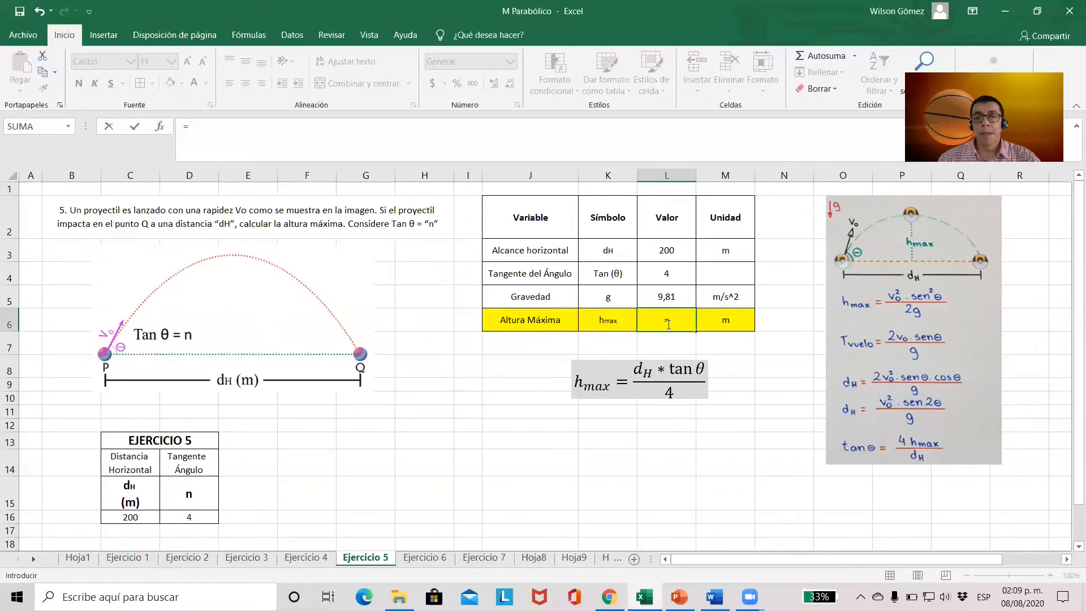
left_click(671, 254)
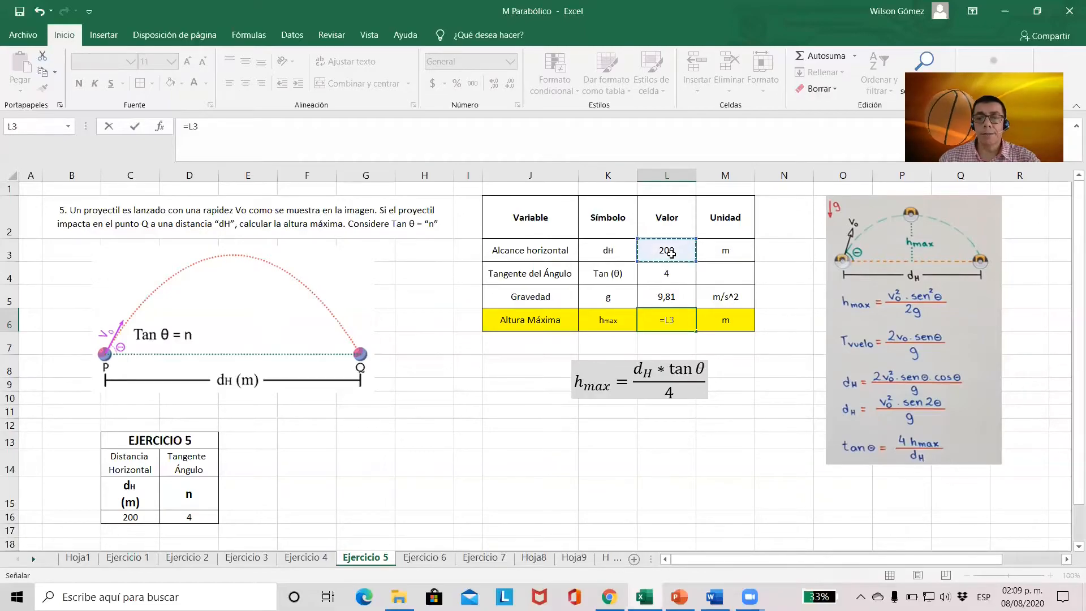
type("*")
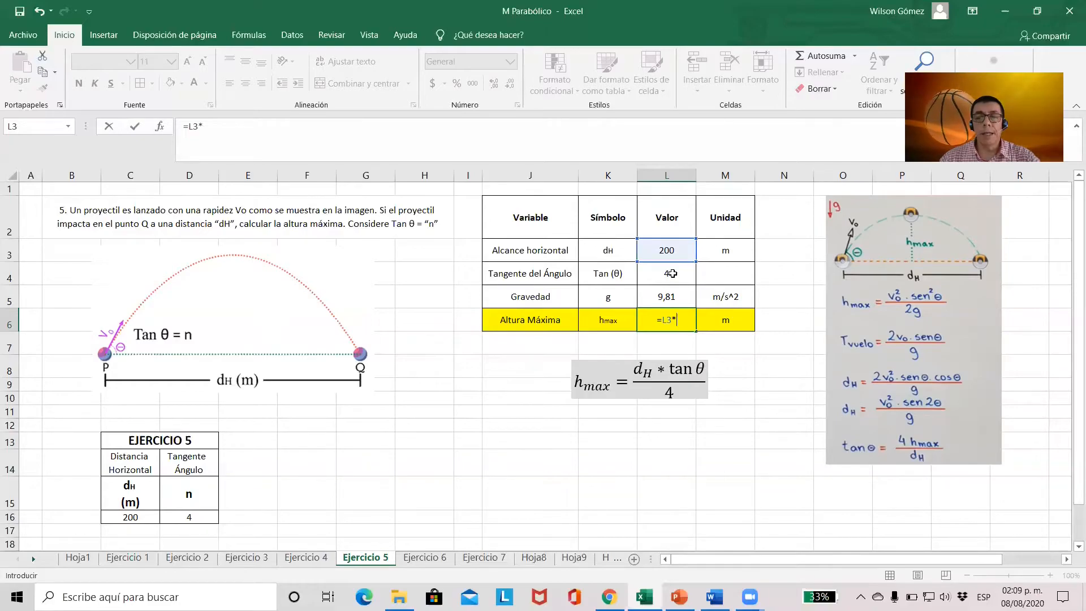
left_click(671, 274)
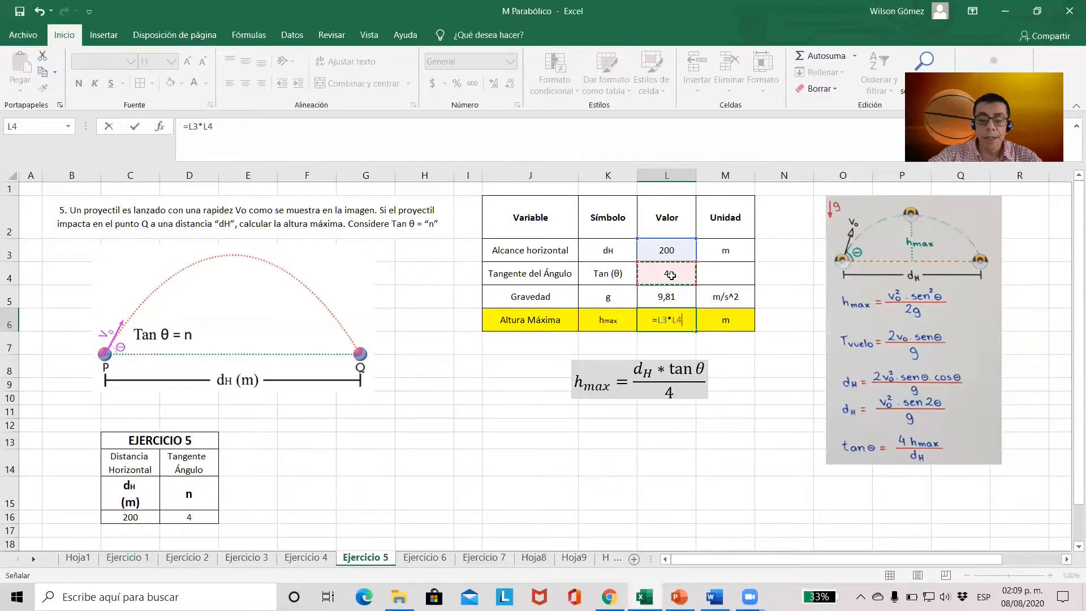
type("/")
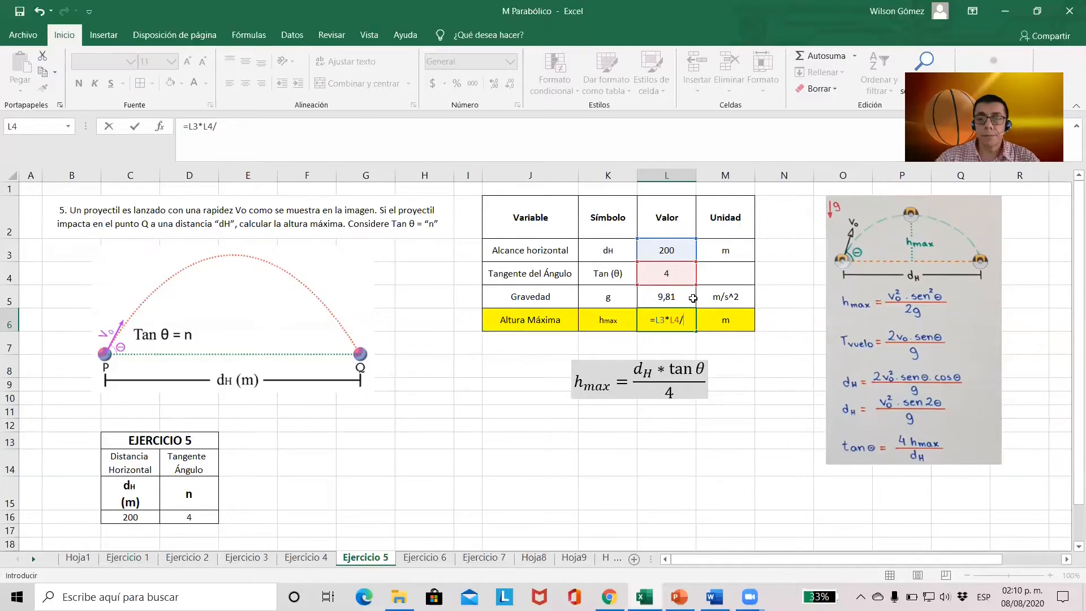
type("4")
key("Return")
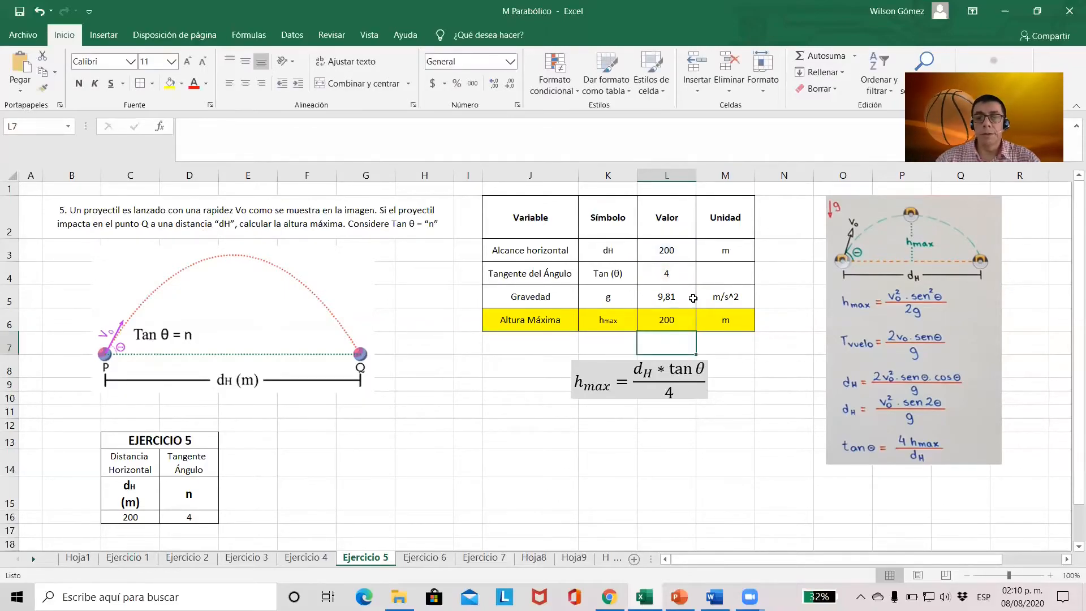
left_click(668, 319)
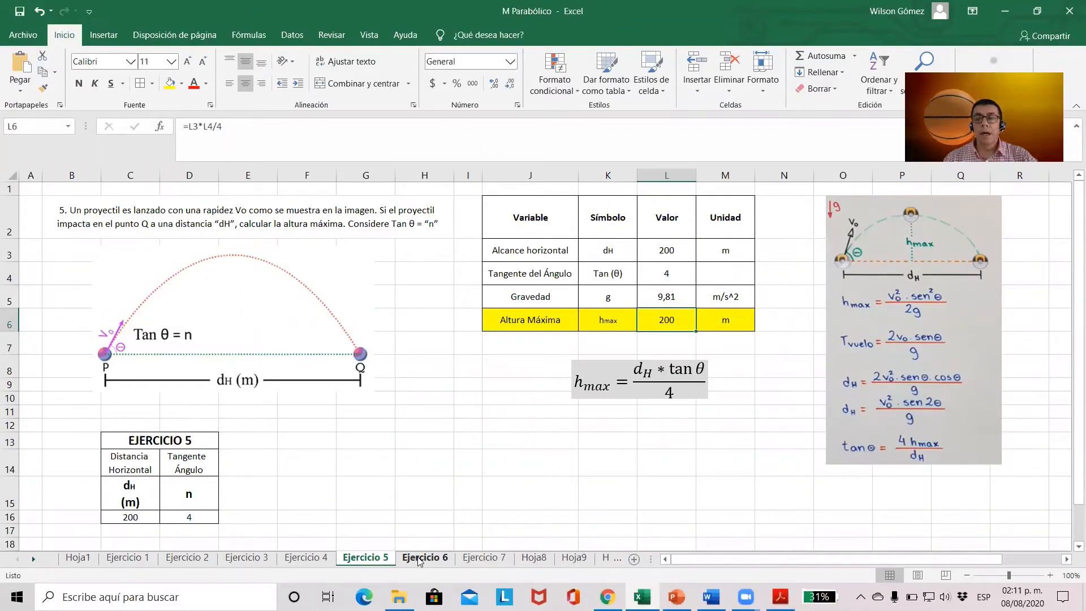
Open the Ejercicio 6 sheet and review the problem statement and the given height, boat location, gravity and initial x-velocity in L3 to L6
left_click(419, 558)
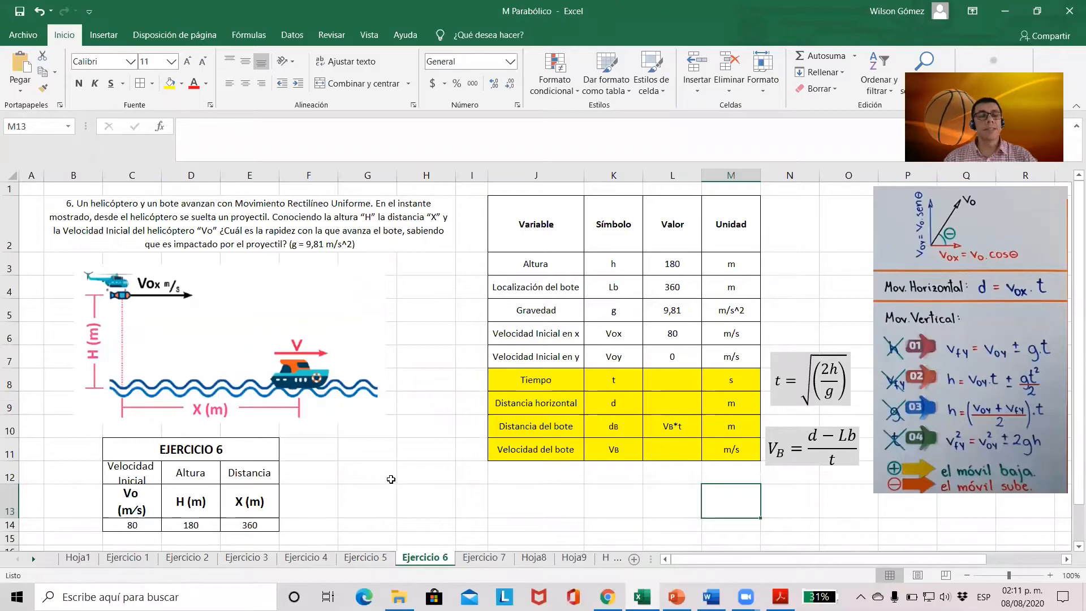
left_click(263, 237)
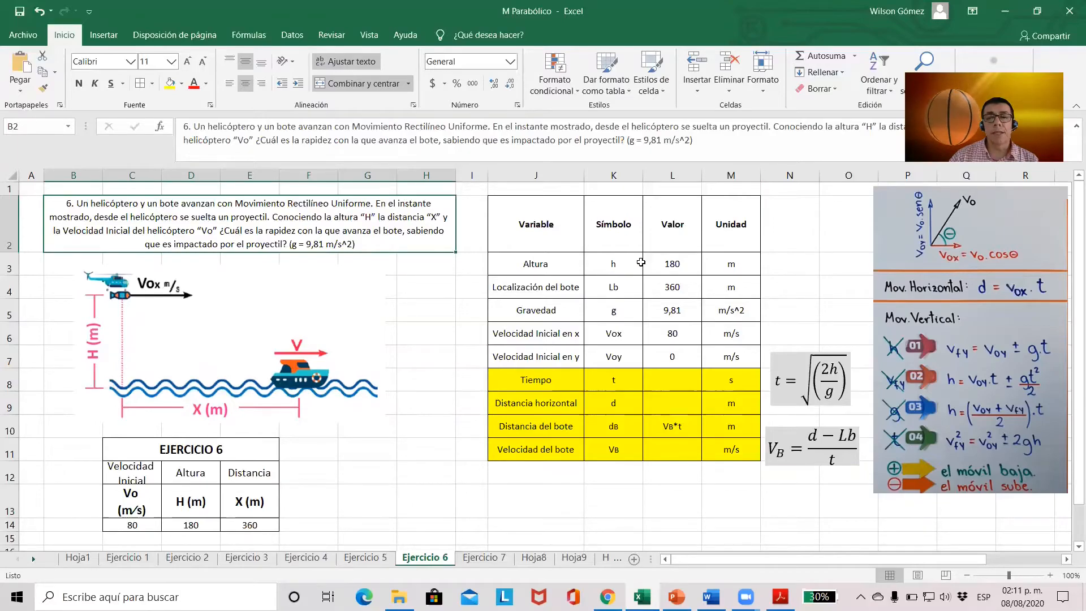
left_click(672, 264)
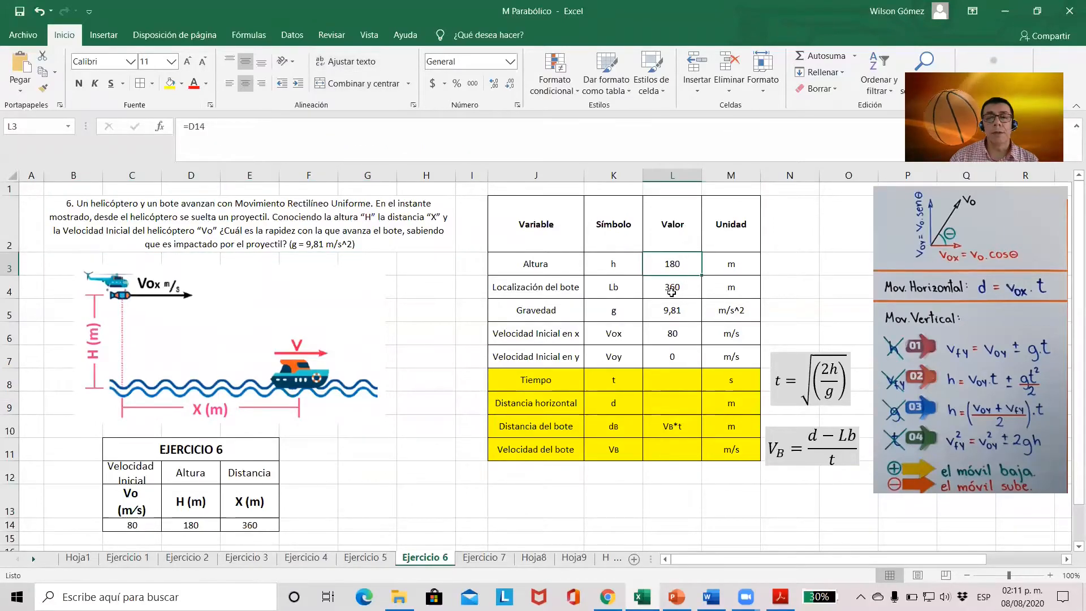
left_click(672, 290)
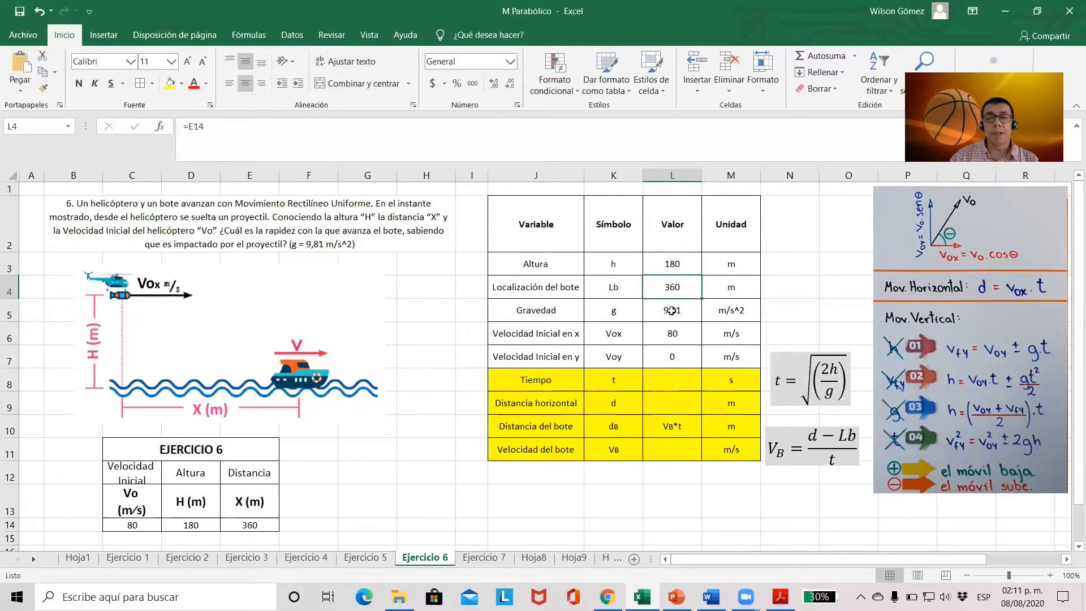
left_click(672, 311)
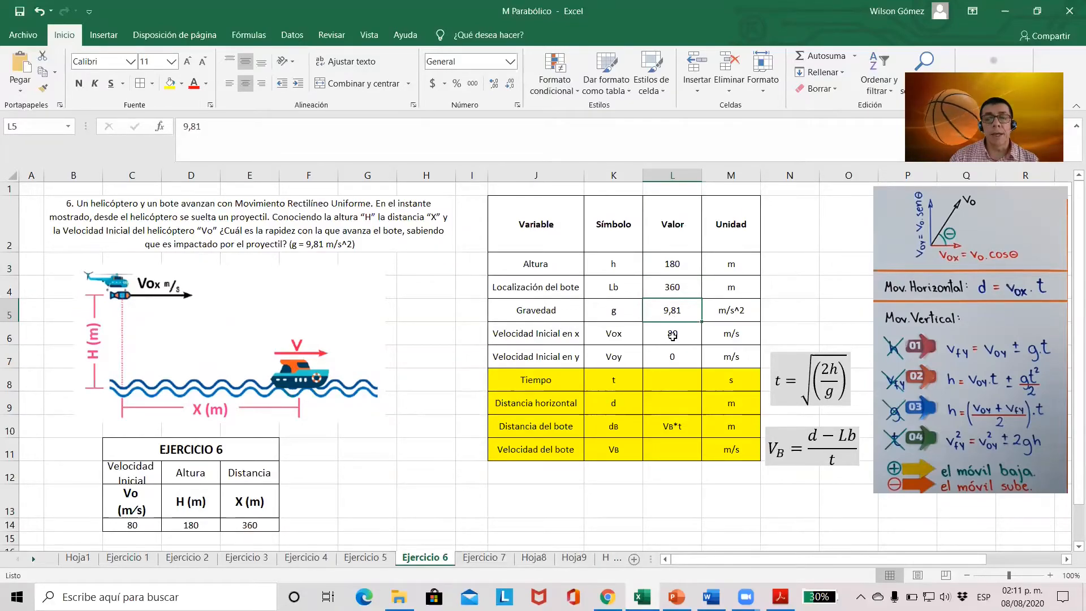
left_click(672, 336)
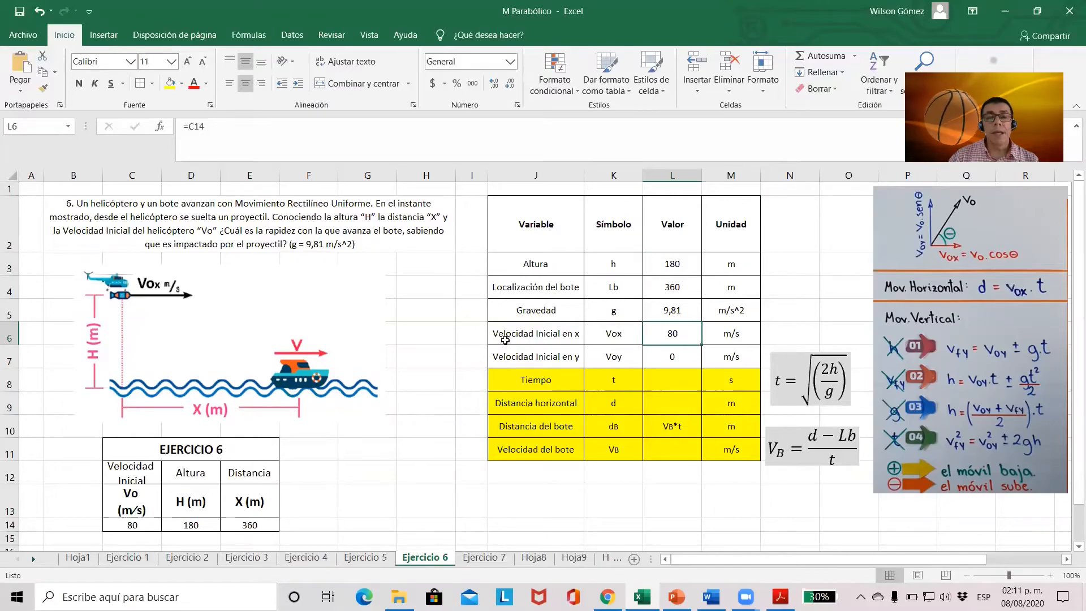
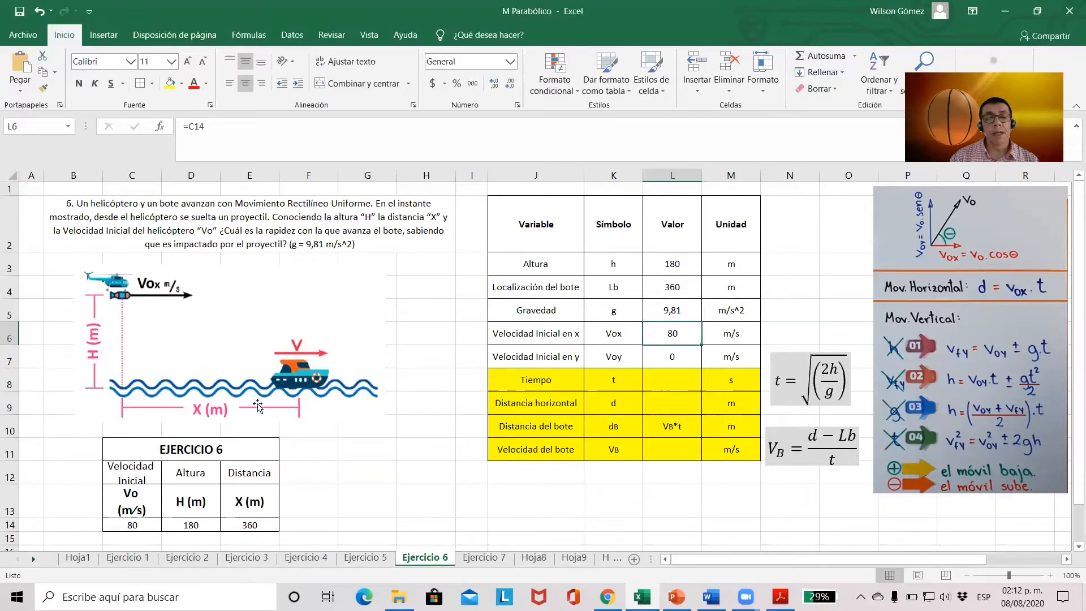
Review the boat distance expression in L10, the given data in C14 to E14 and the initial y-velocity in L7
left_click(674, 429)
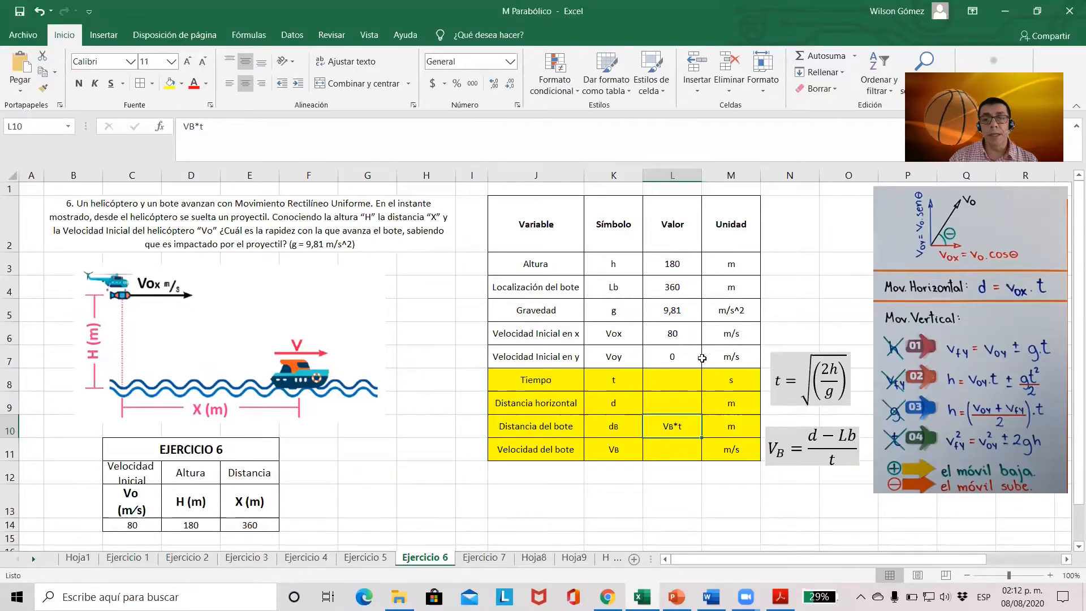
left_click(138, 524)
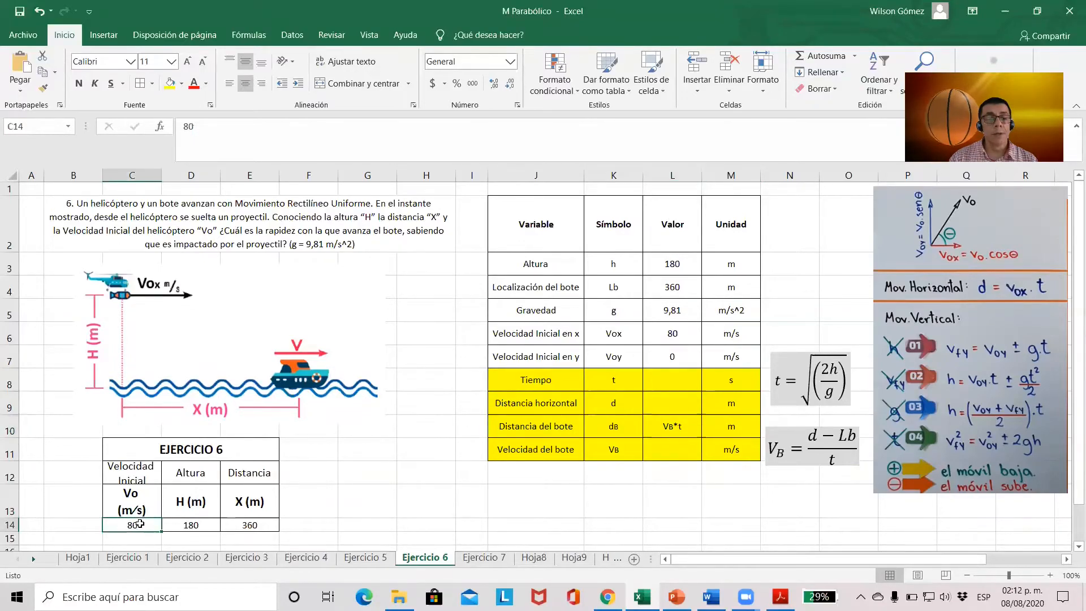
left_click(178, 525)
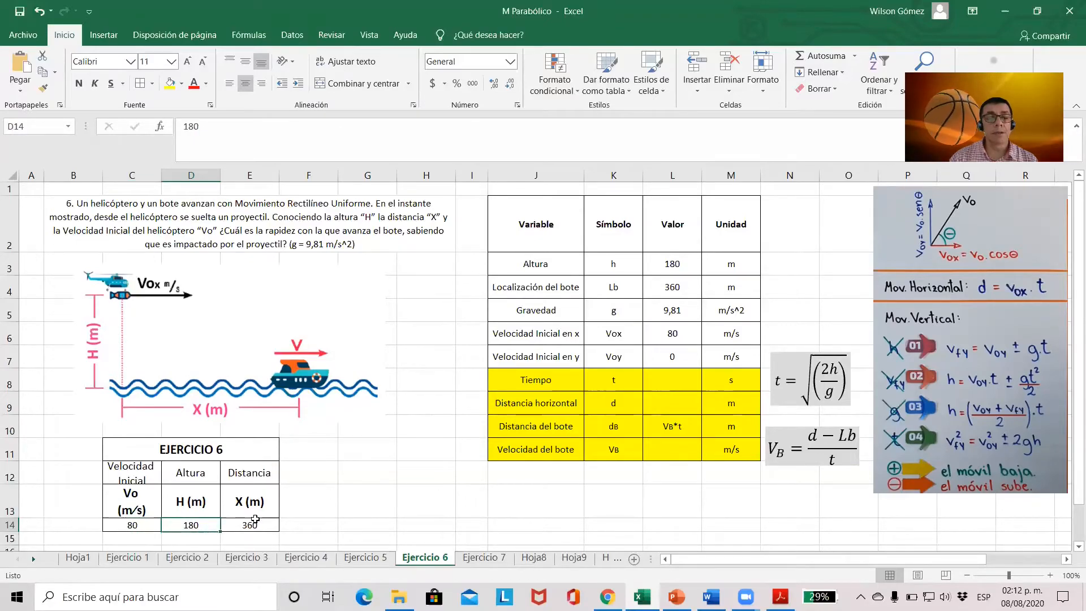
left_click(252, 526)
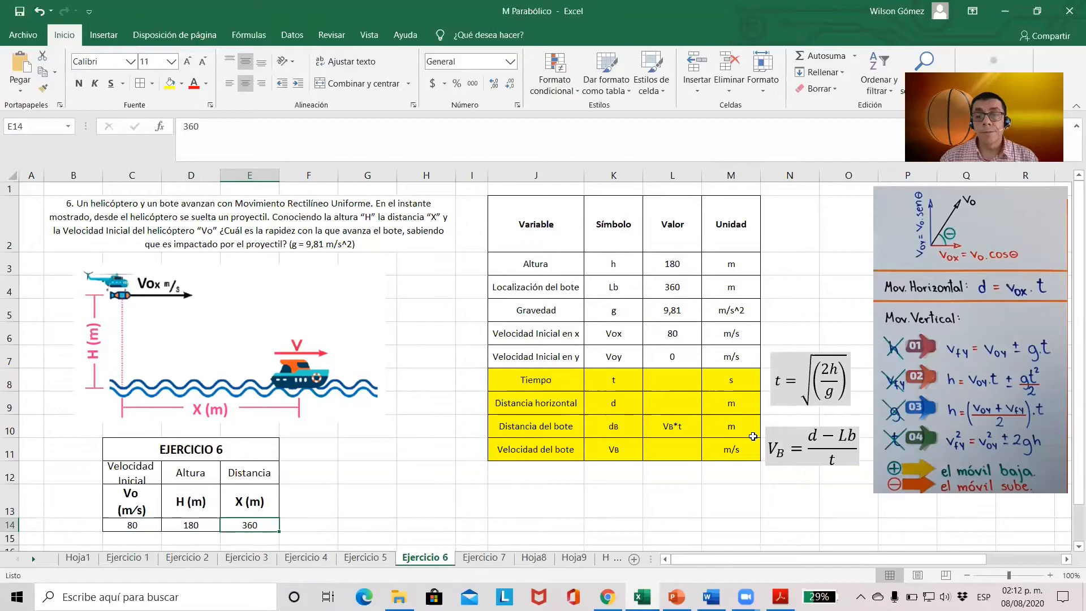
left_click(662, 375)
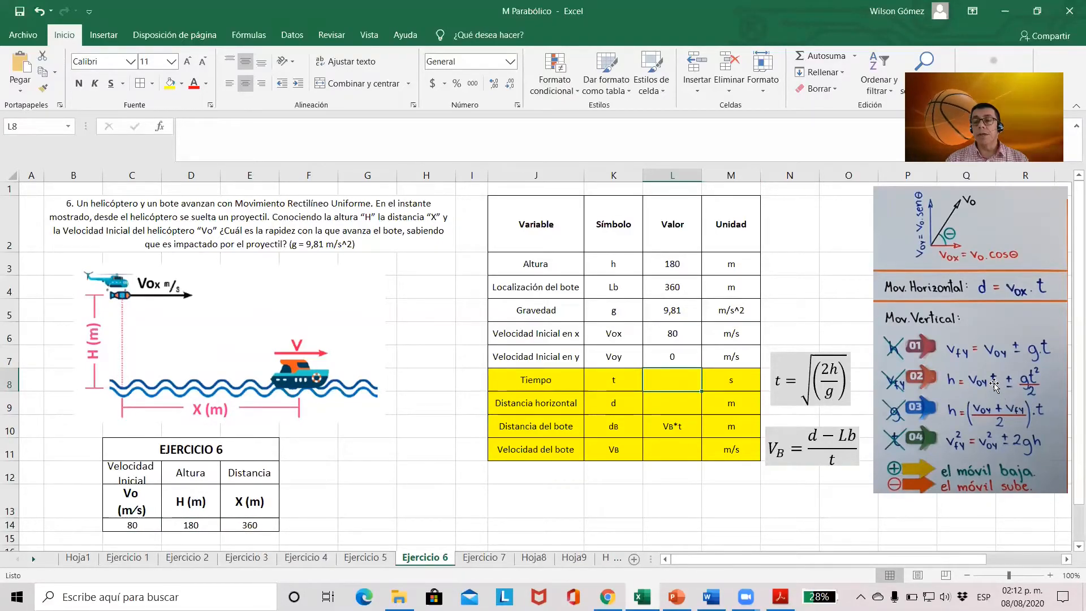
left_click(671, 359)
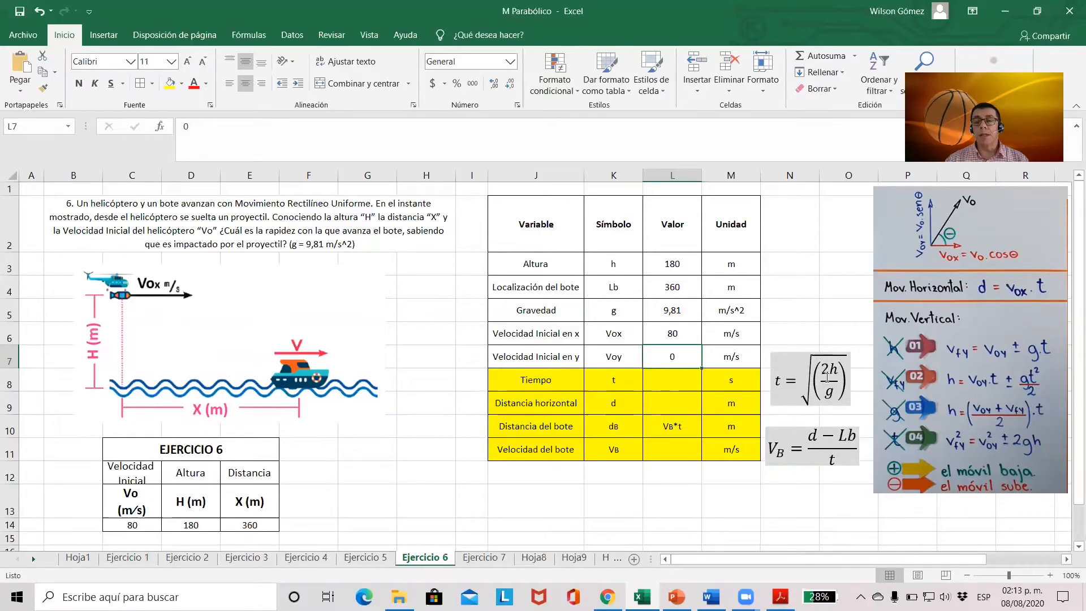
Calculate the fall time in L8 with the formula =RAIZ(2*L3/L5) and check the entered formula
left_click(672, 381)
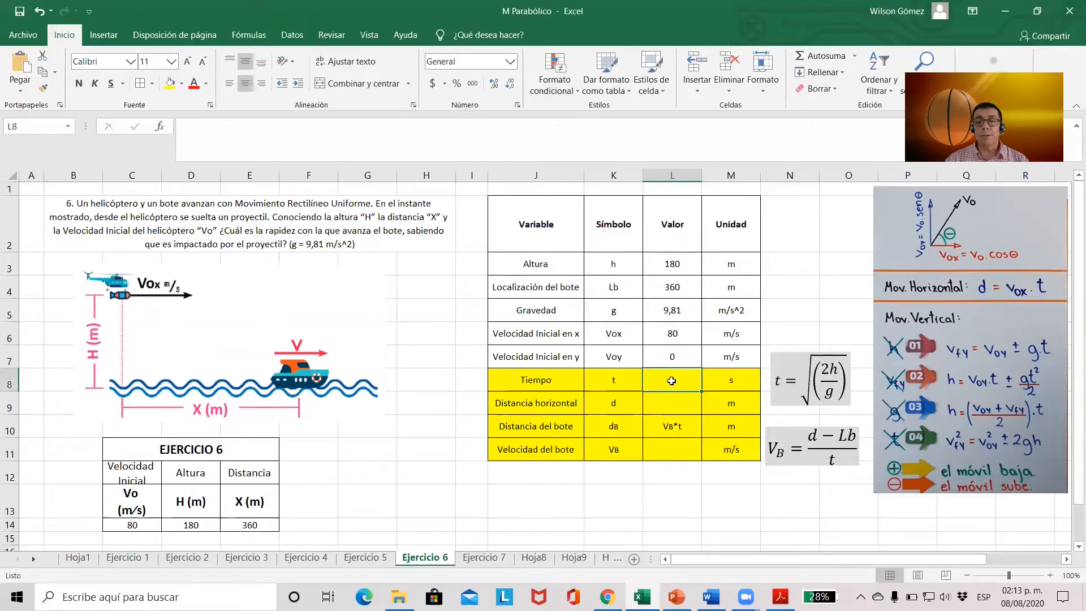
type("=")
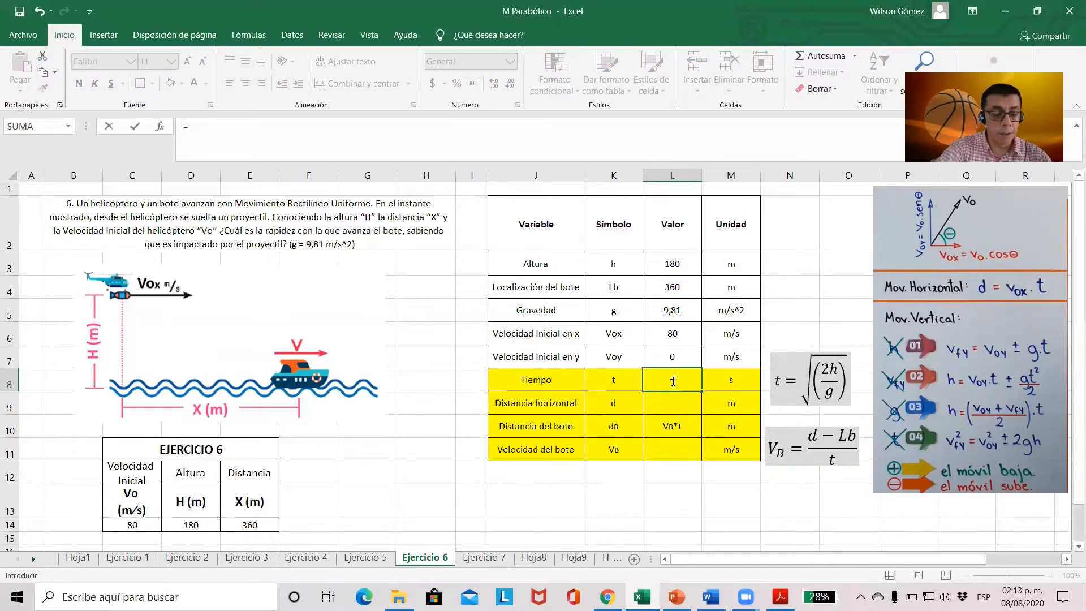
type("raiz")
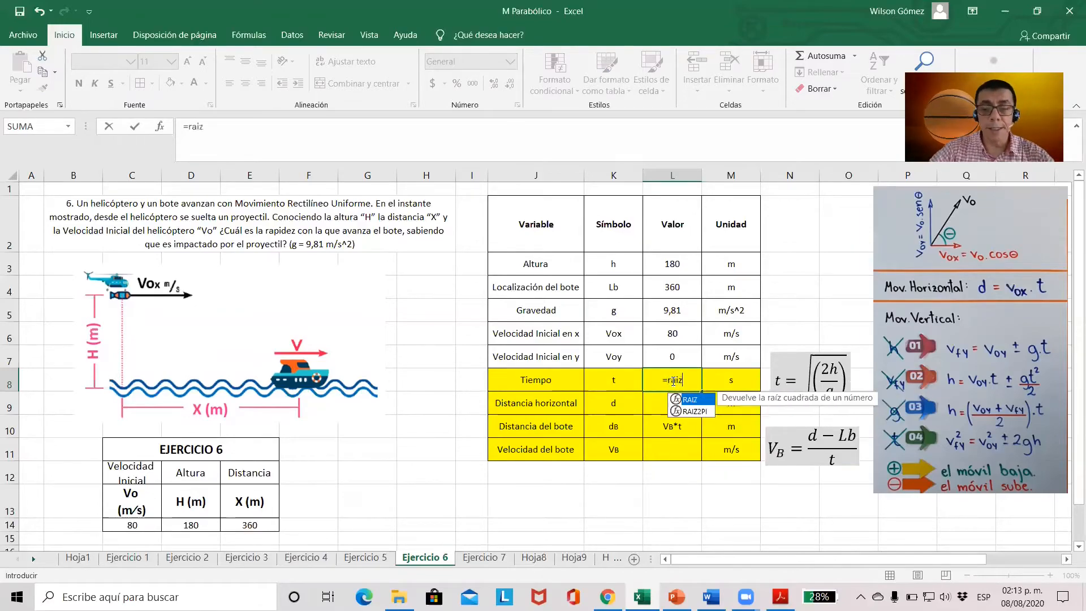
type("(")
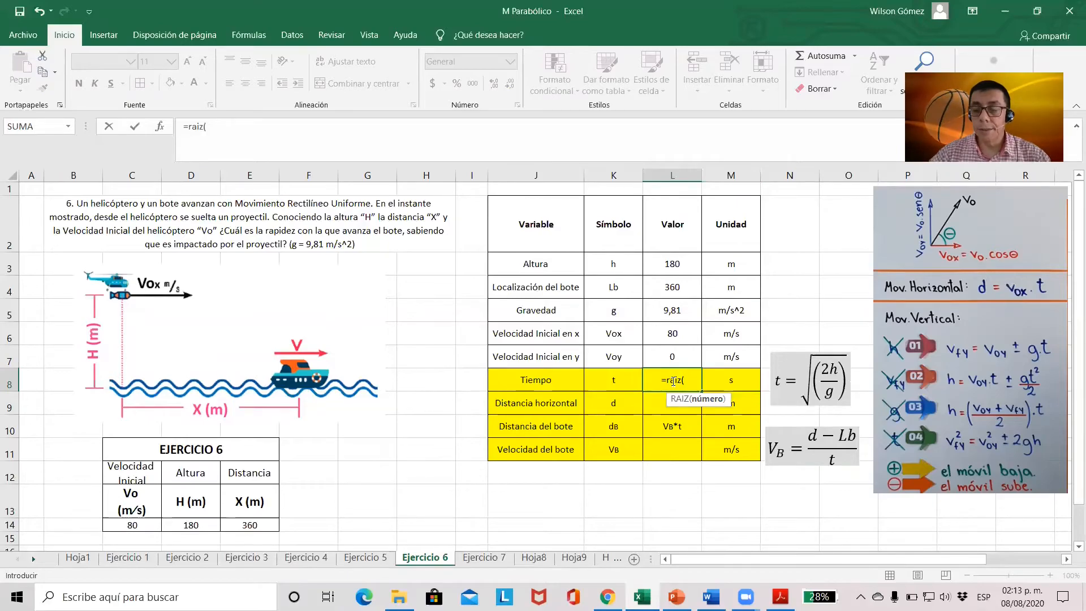
type("2*")
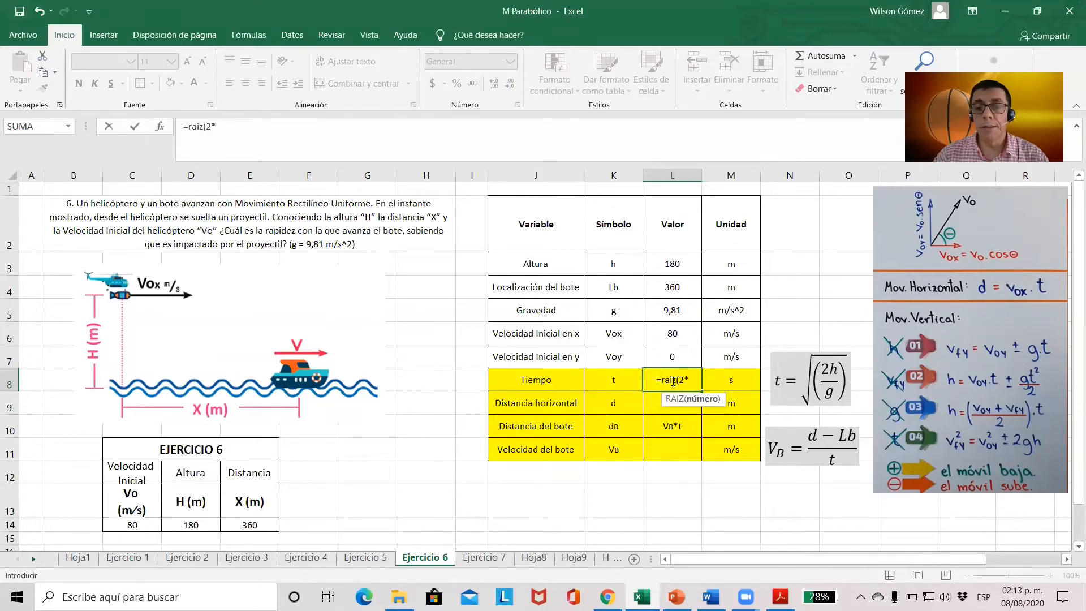
left_click(688, 264)
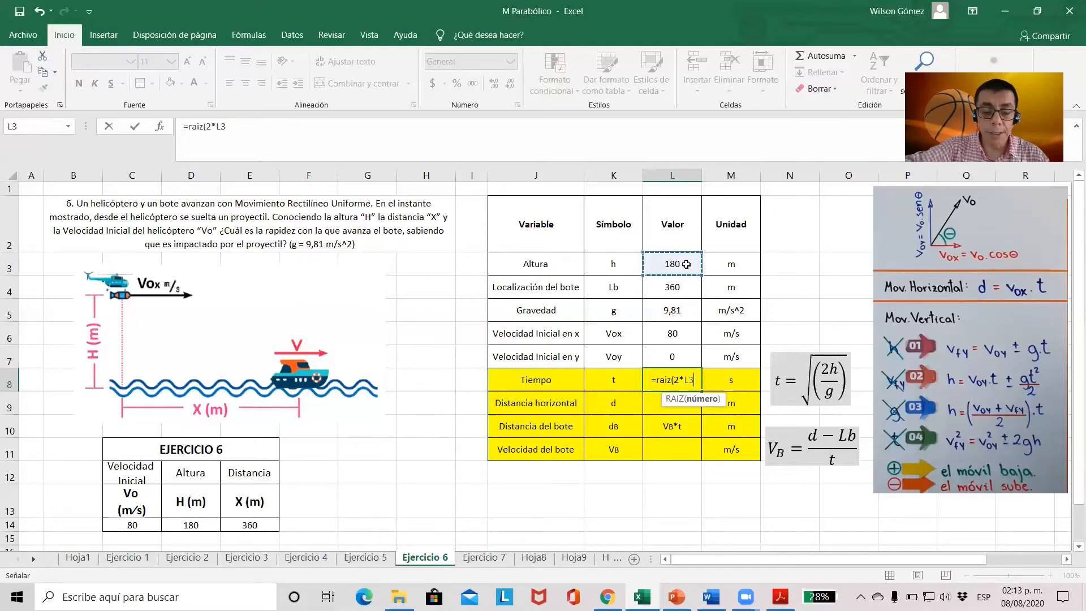
type("/")
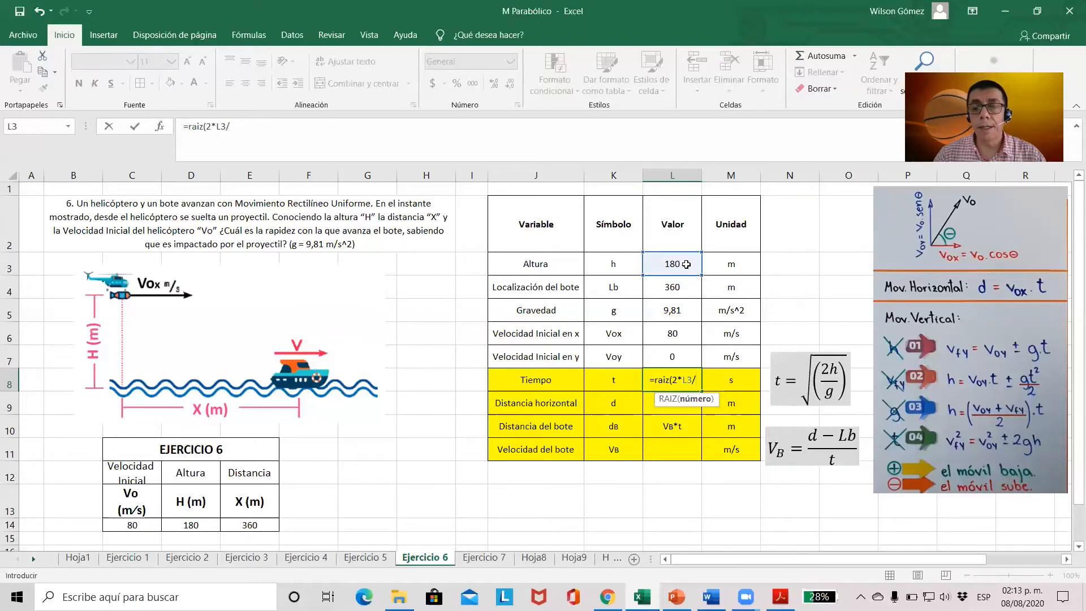
left_click(688, 320)
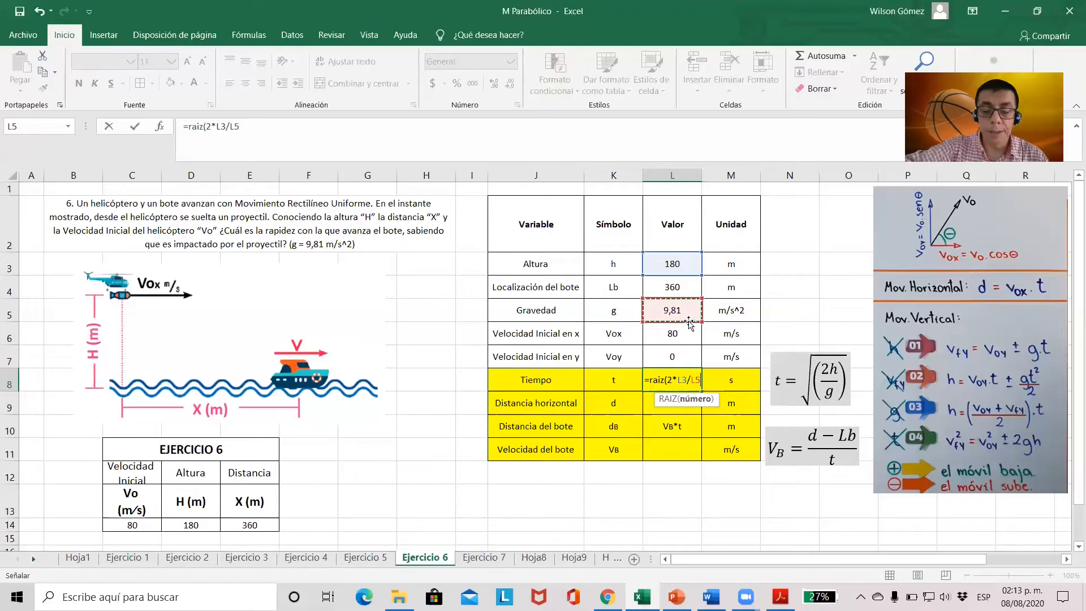
type(")")
key("Return")
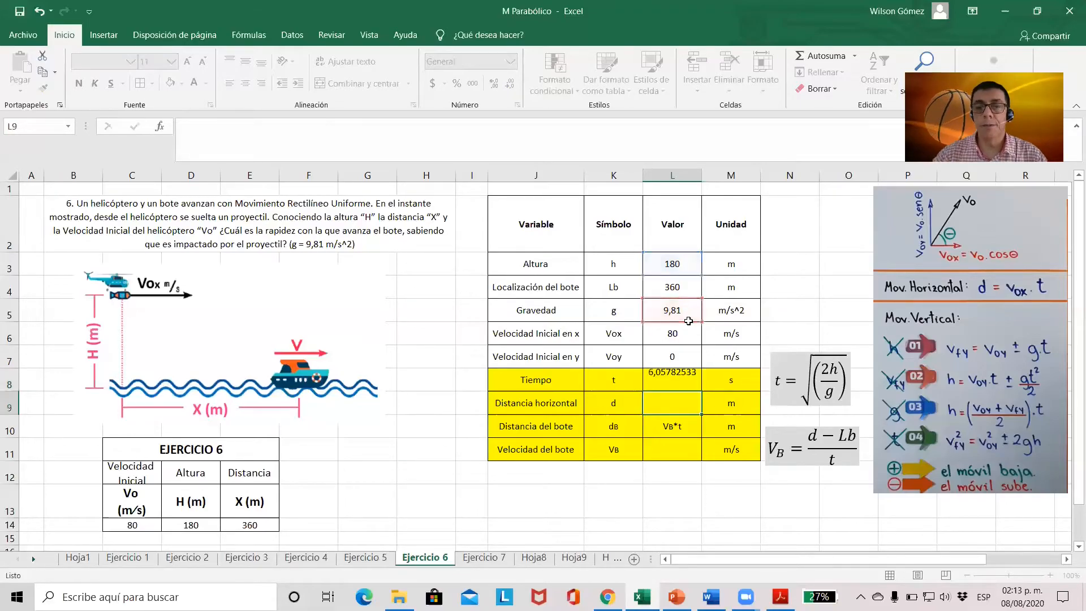
left_click(697, 386)
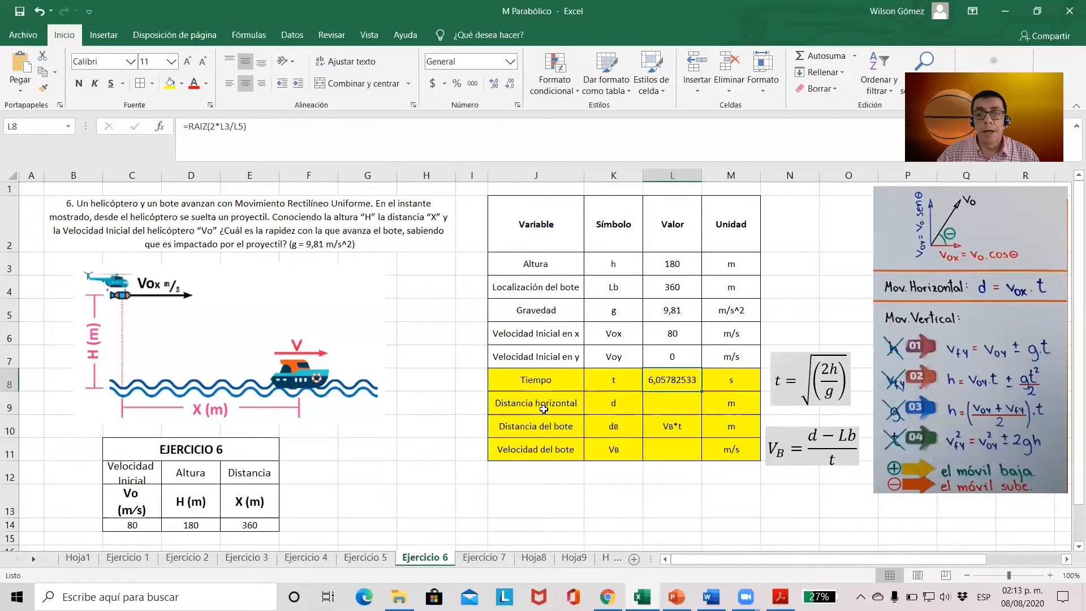
Calculate the horizontal distance in L9 with the formula =L6*L8 and check the entered formula
left_click(679, 405)
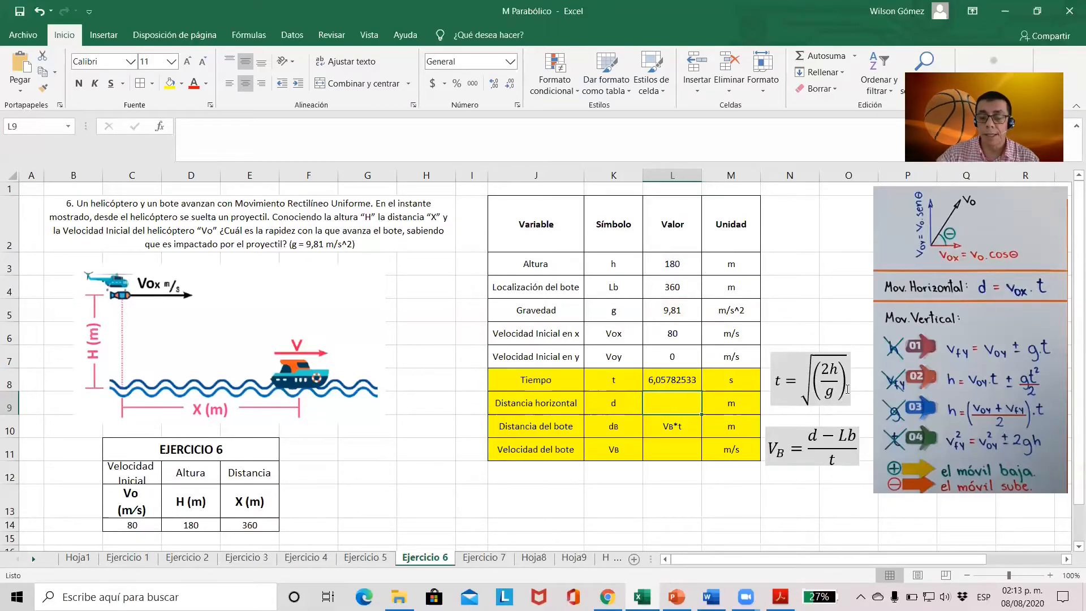
type("=")
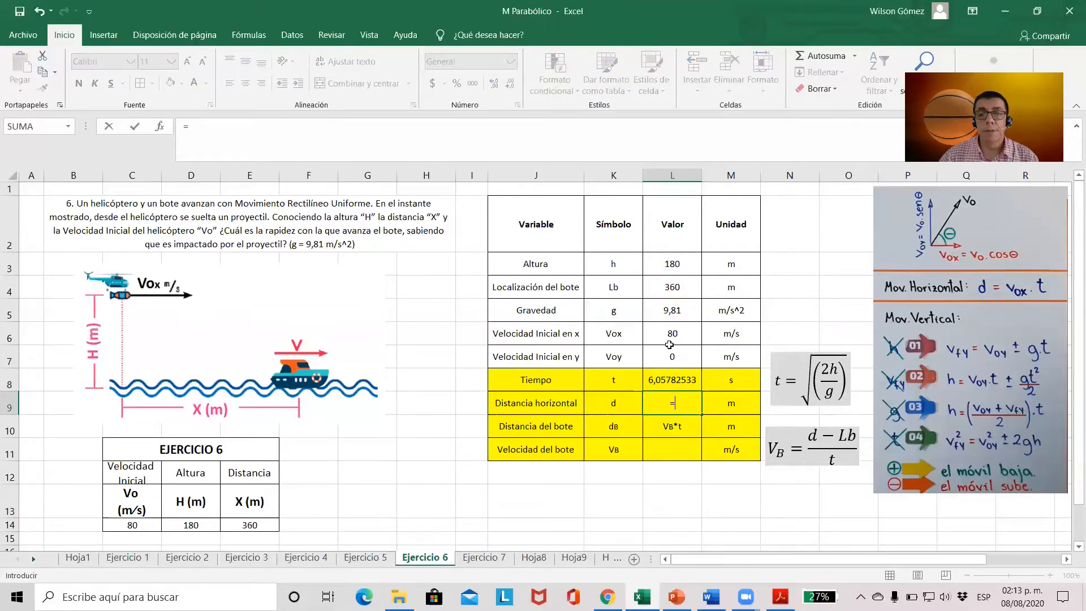
left_click(678, 334)
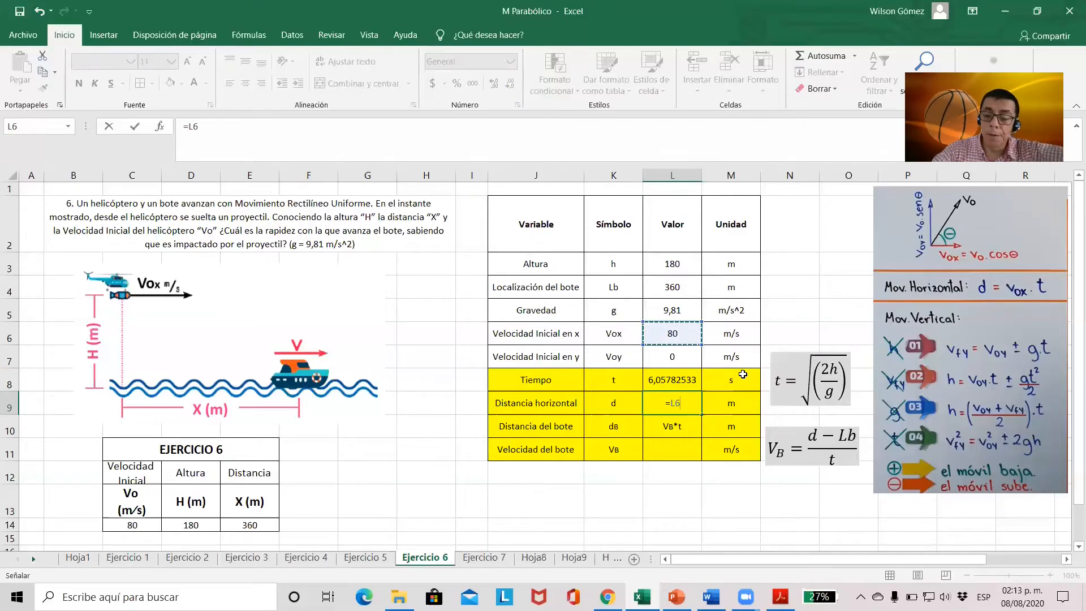
type("*")
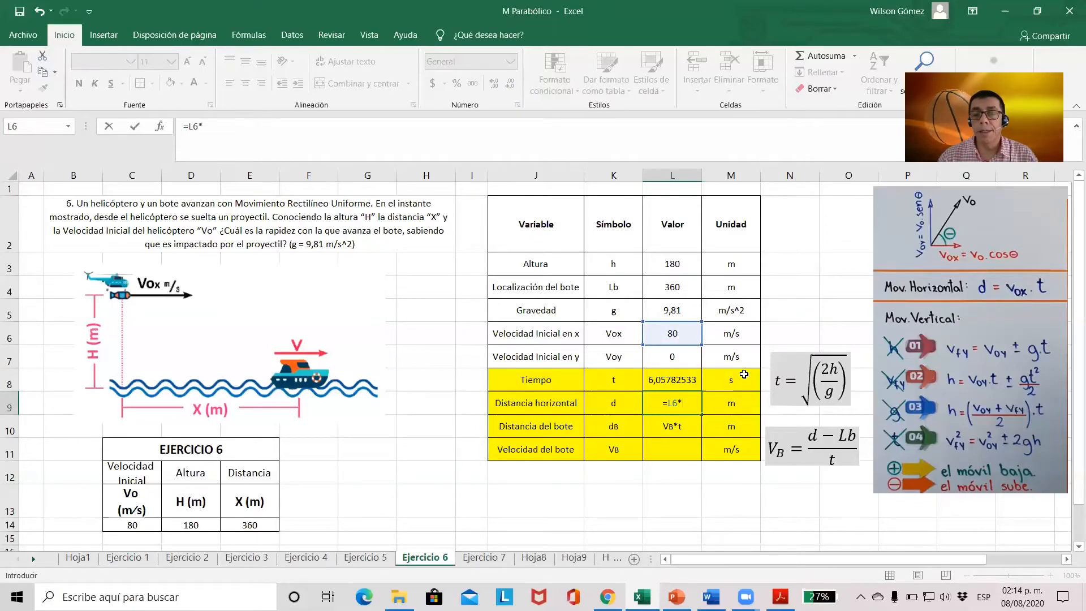
left_click(685, 380)
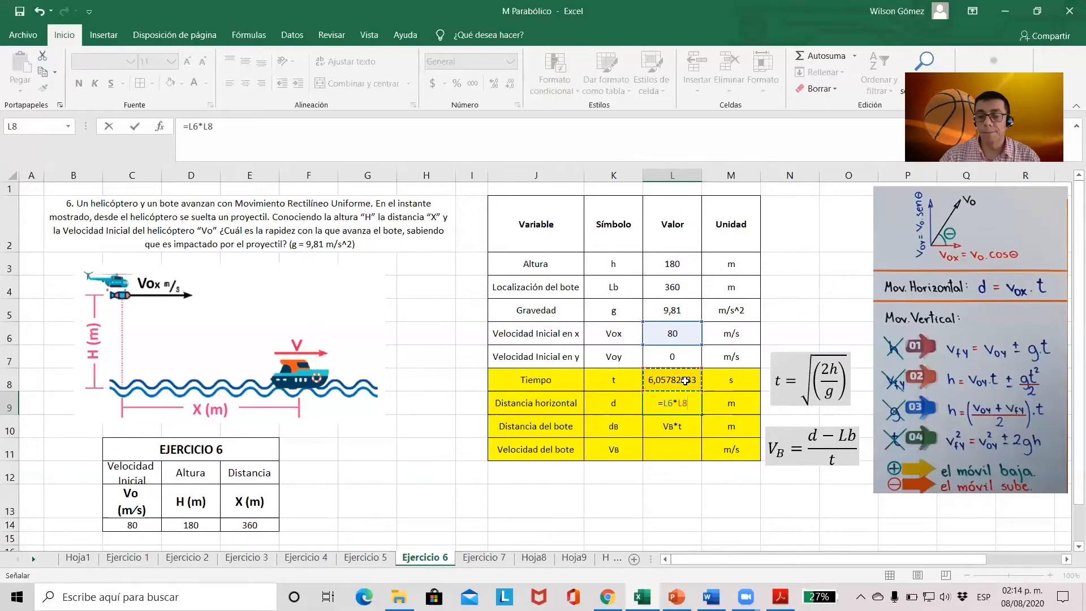
key("Return")
left_click(686, 406)
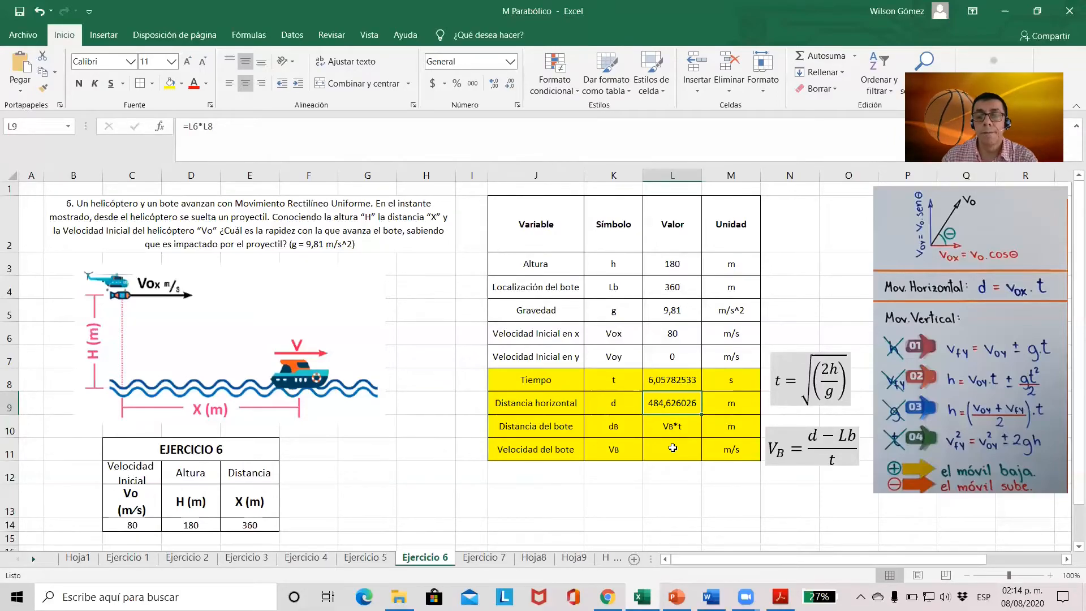
Calculate the boat's velocity in L11 with the formula =(L9-L4)/L8 and check the entered formula
left_click(665, 447)
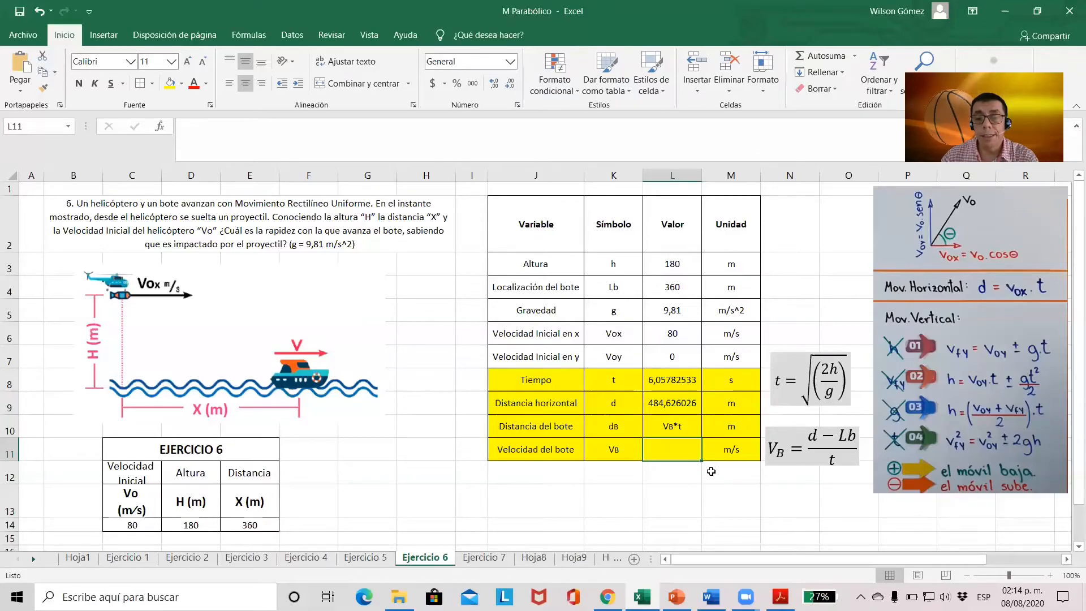
left_click(683, 405)
left_click(688, 456)
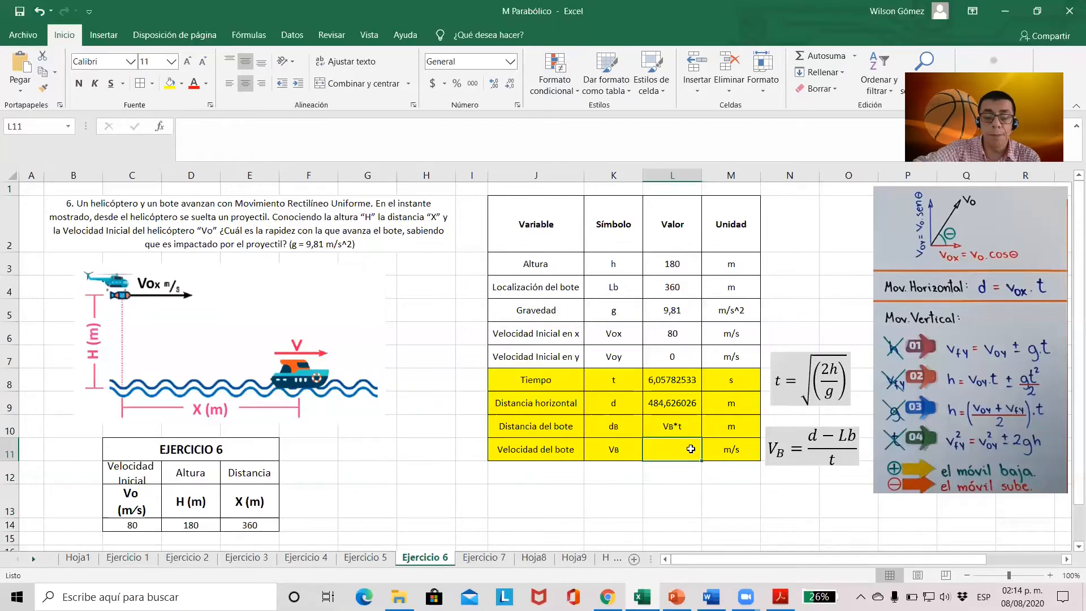
type("=")
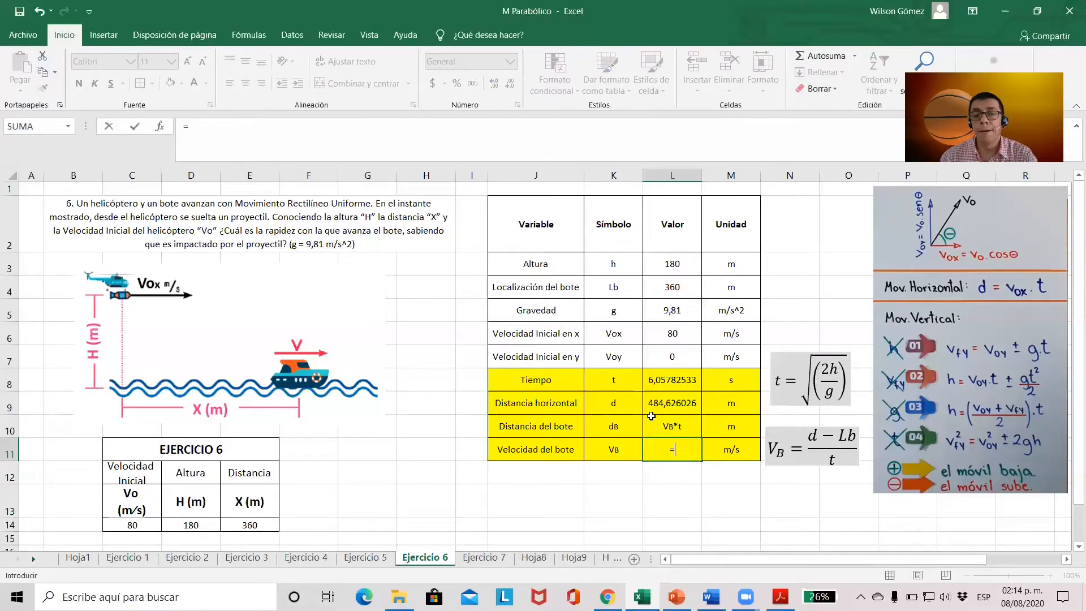
left_click(673, 400)
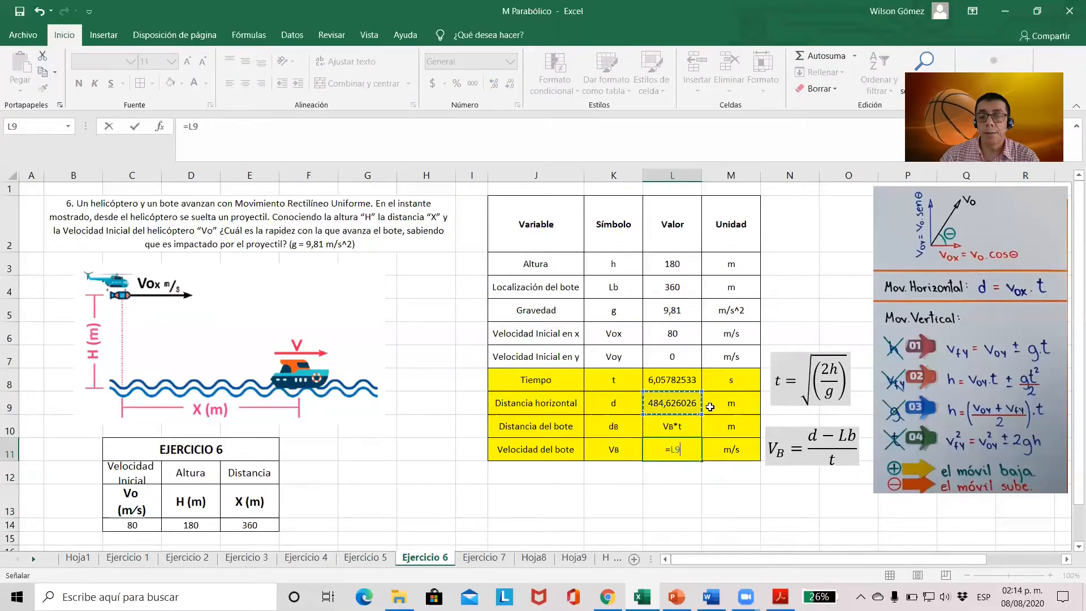
key("BackSpace")
key("BackSpace")
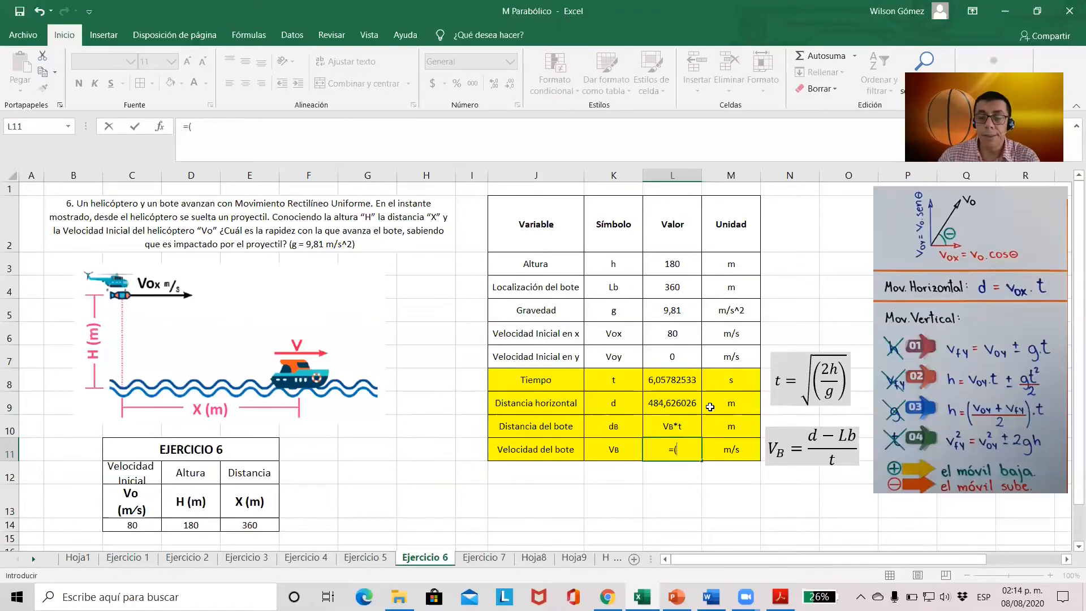
left_click(681, 404)
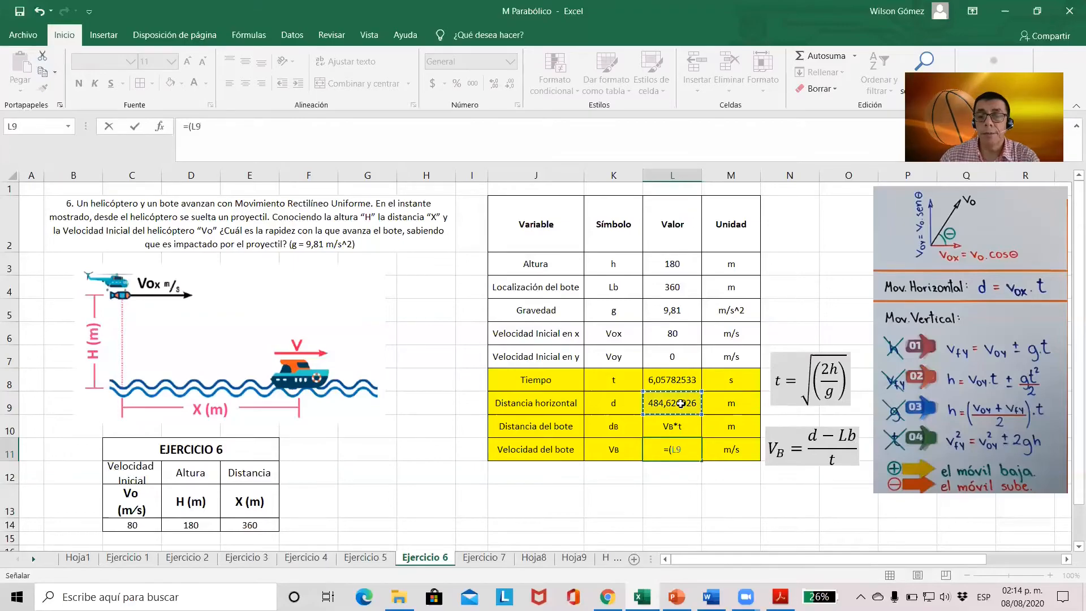
type("-")
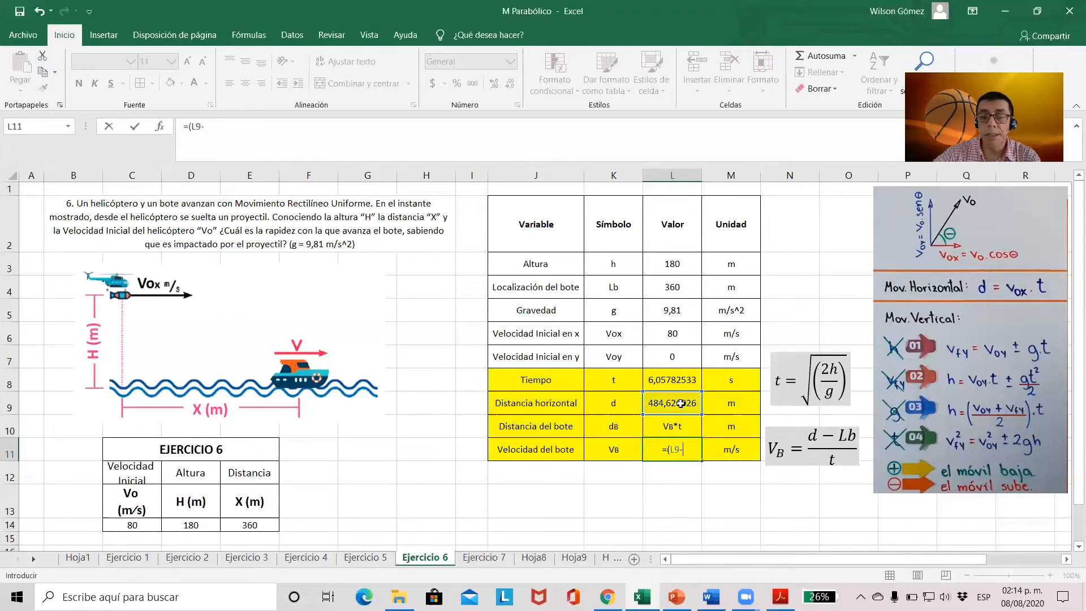
left_click(673, 288)
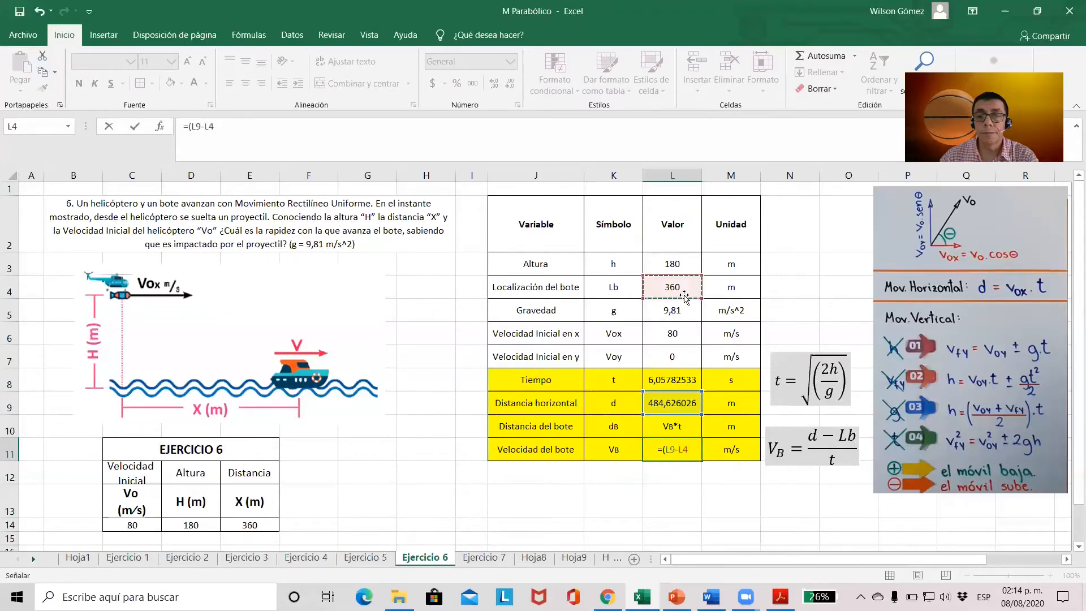
type(")")
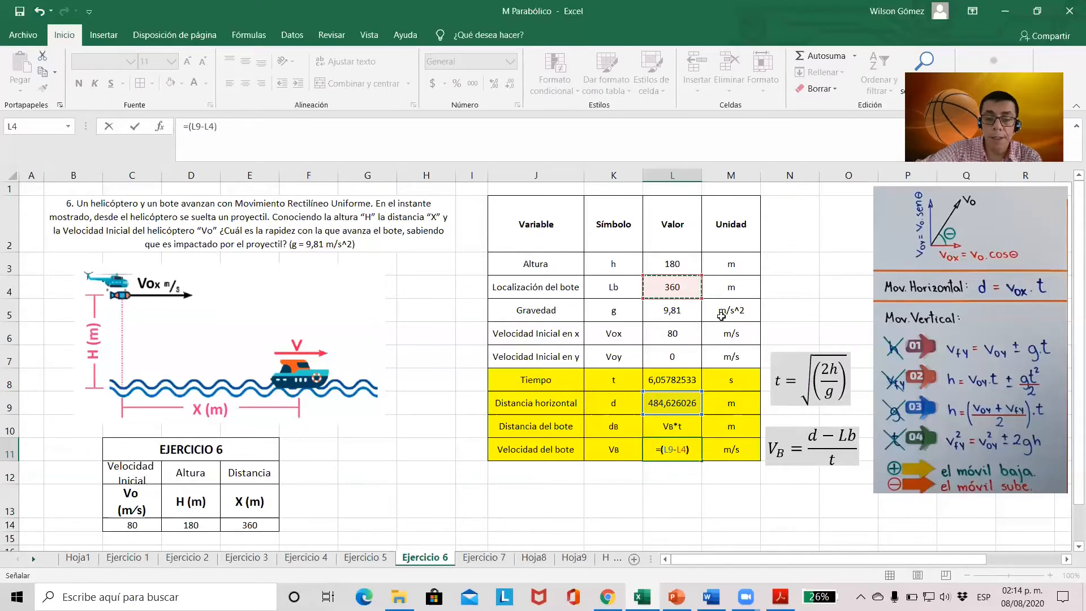
type("/")
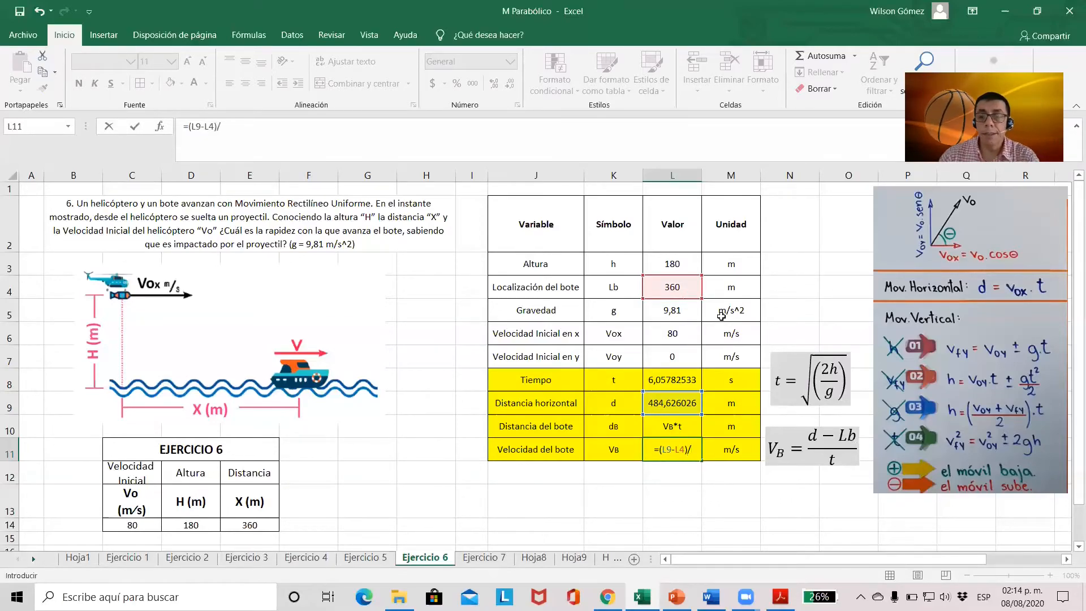
left_click(677, 379)
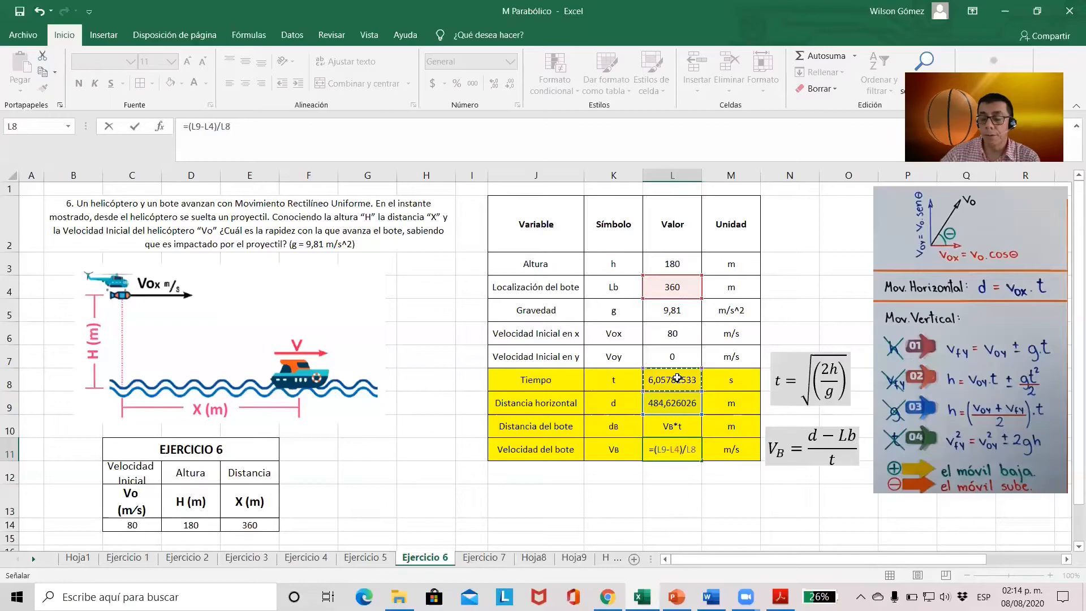
key("Return")
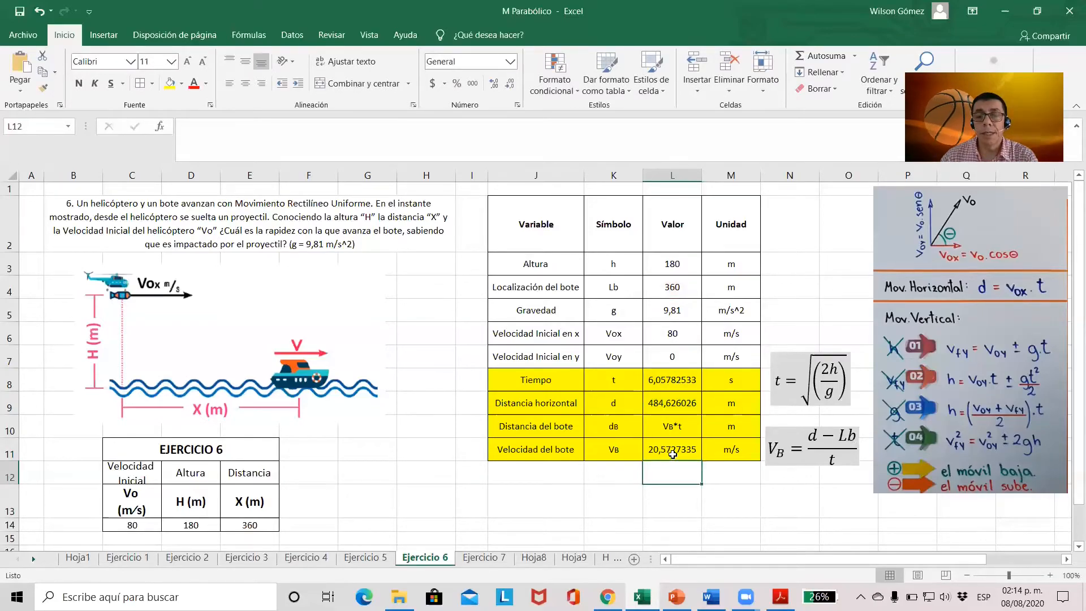
left_click(672, 454)
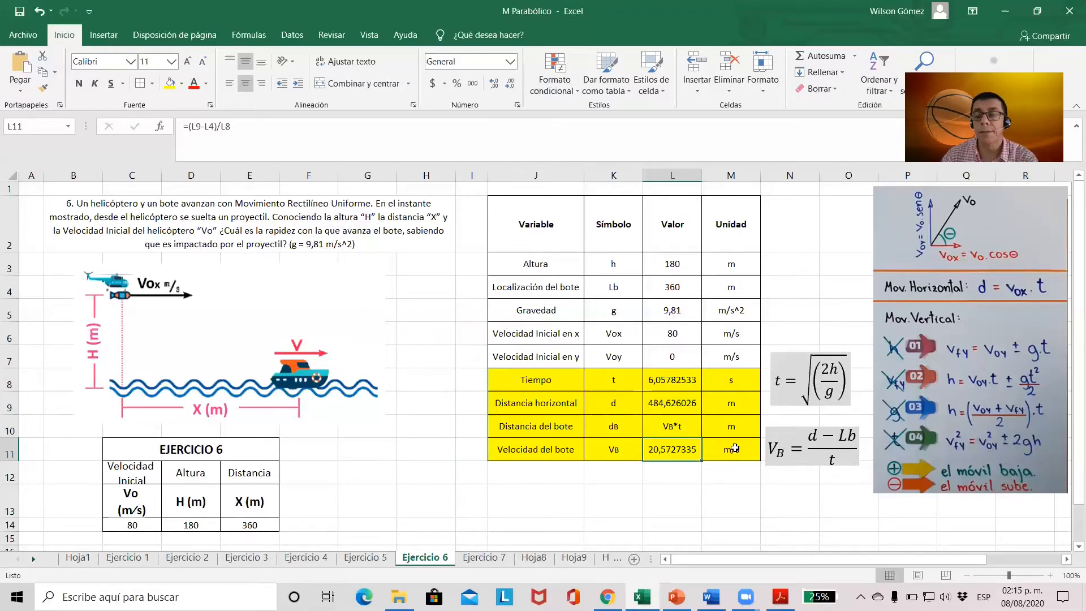
left_click(689, 473)
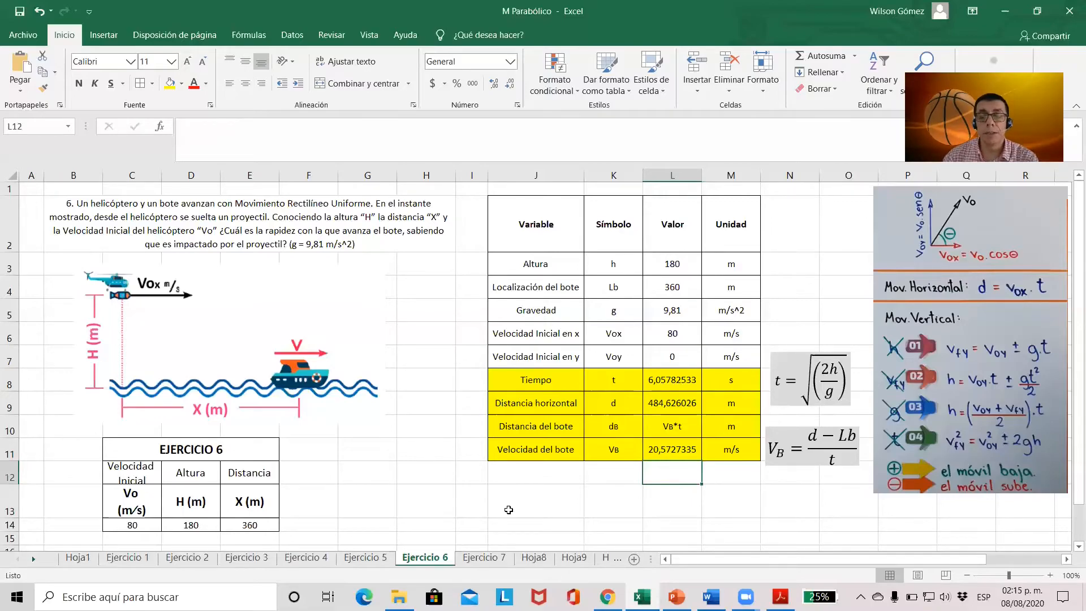
Open the Ejercicio 7 sheet and review the problem statement and the given final velocity in D14
left_click(485, 555)
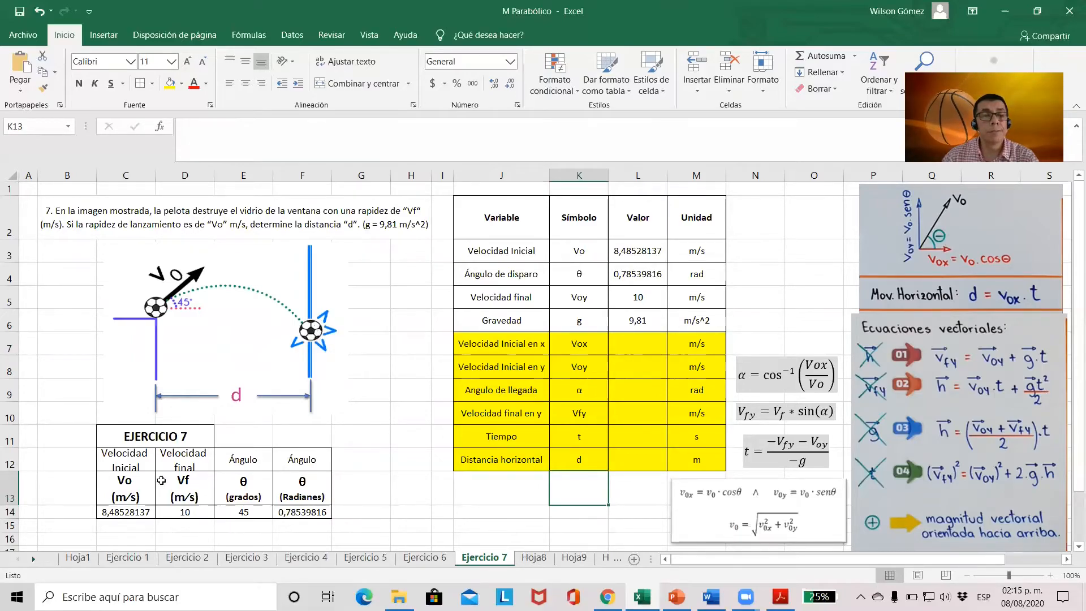
left_click(189, 513)
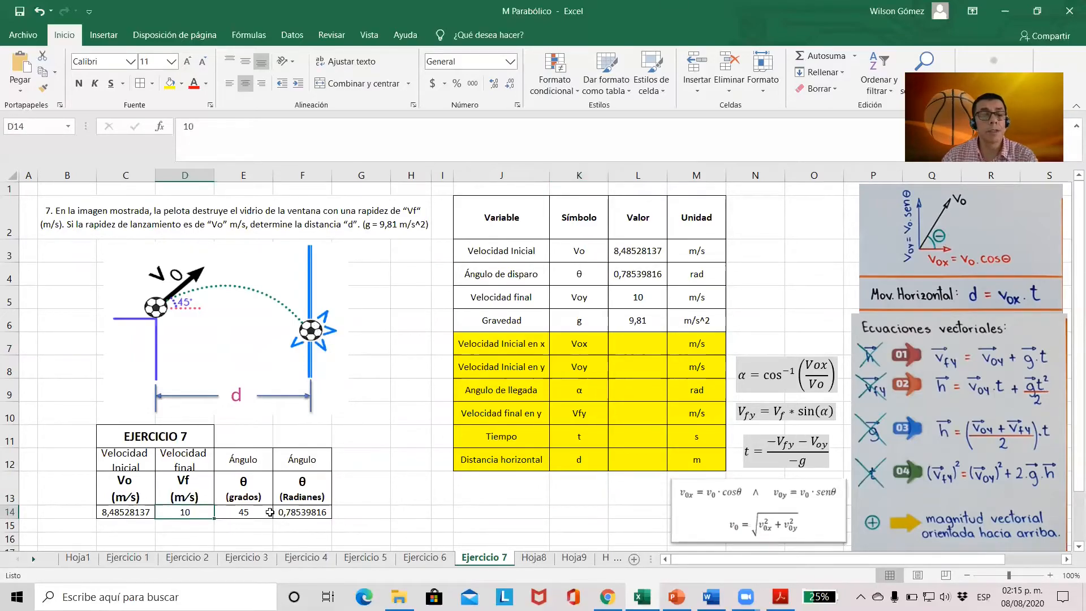